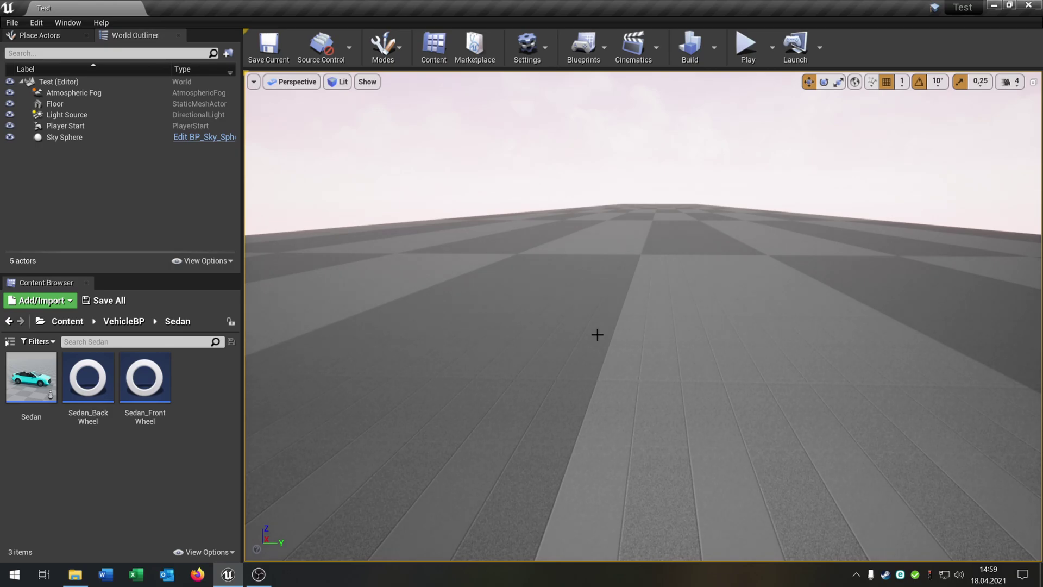
Play-test the level with the Sedan, drive it forward, switch to the in-car camera and end the session.
right_click_drag(597, 334, 622, 312)
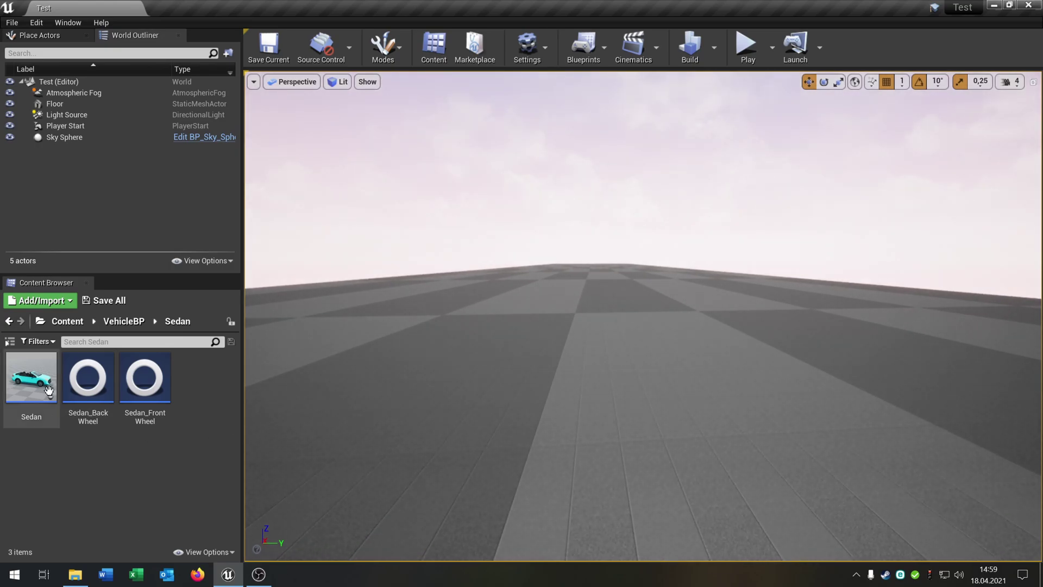
left_click(746, 47)
left_click(673, 249)
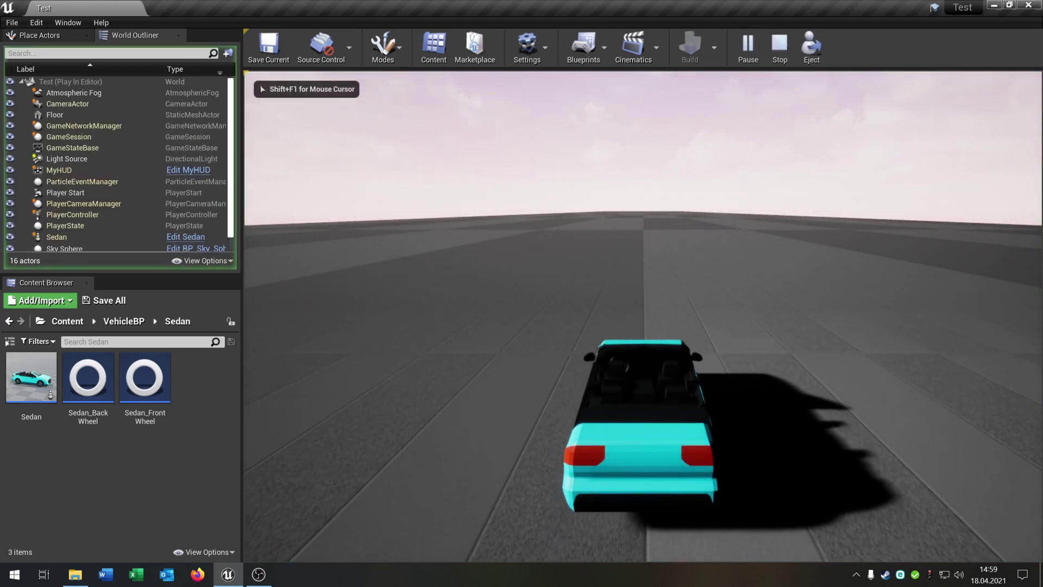
key("w")
key("d")
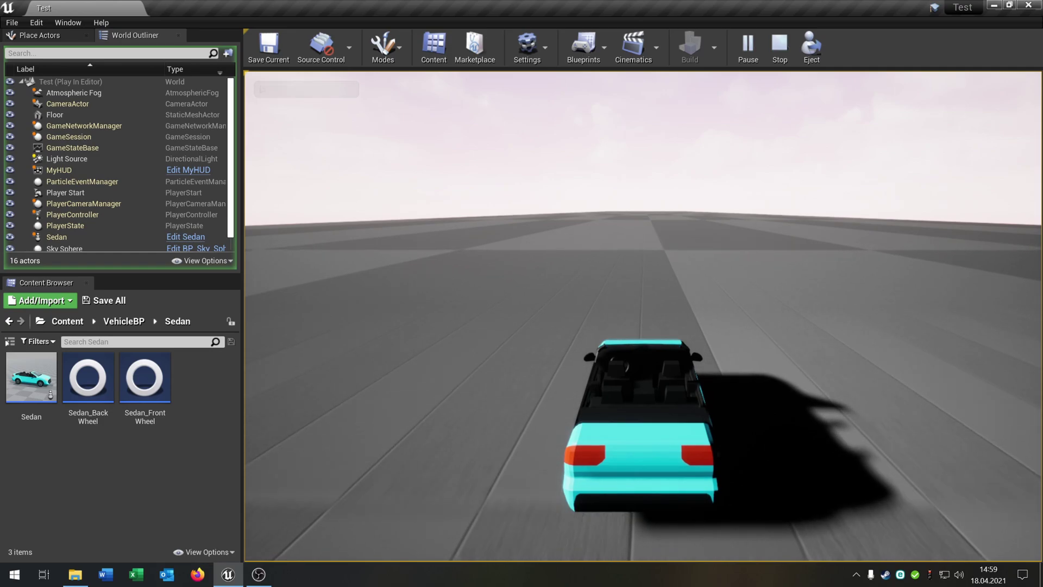
key("Tab")
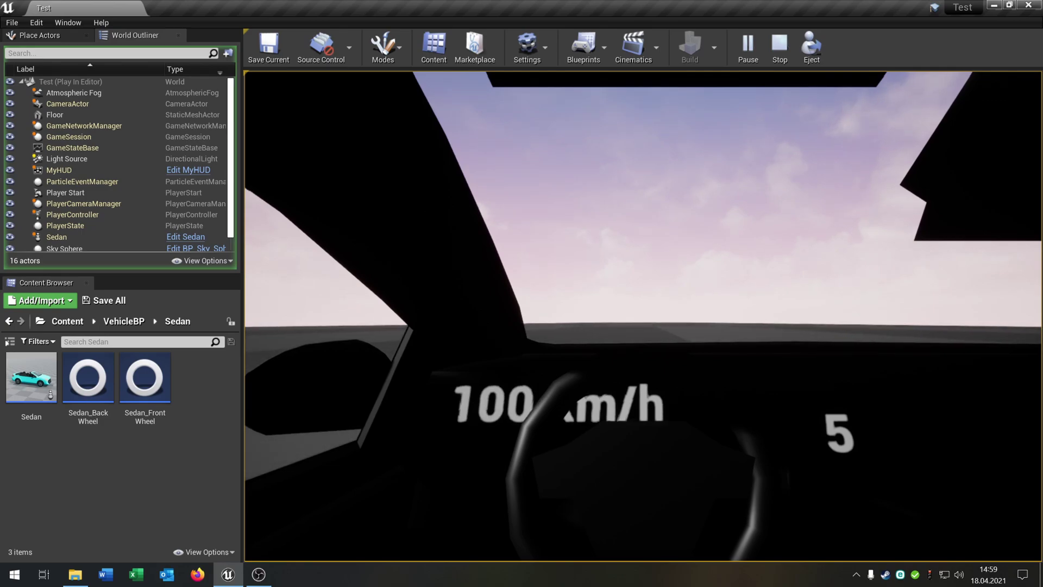
key("Escape")
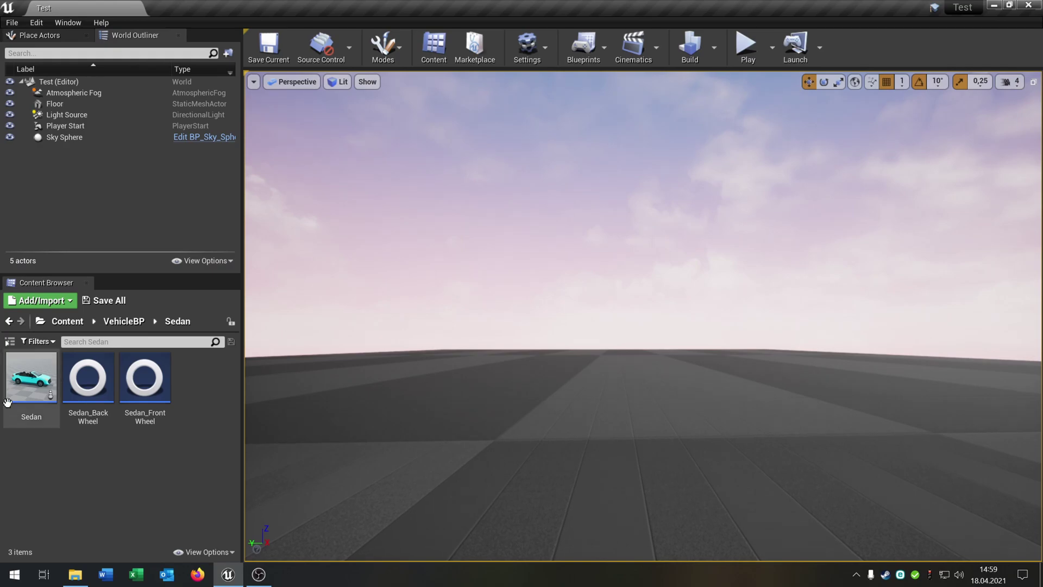
Duplicate the Sedan blueprint in the Sedan folder and name the copy Test_Car.
double_click(65, 125)
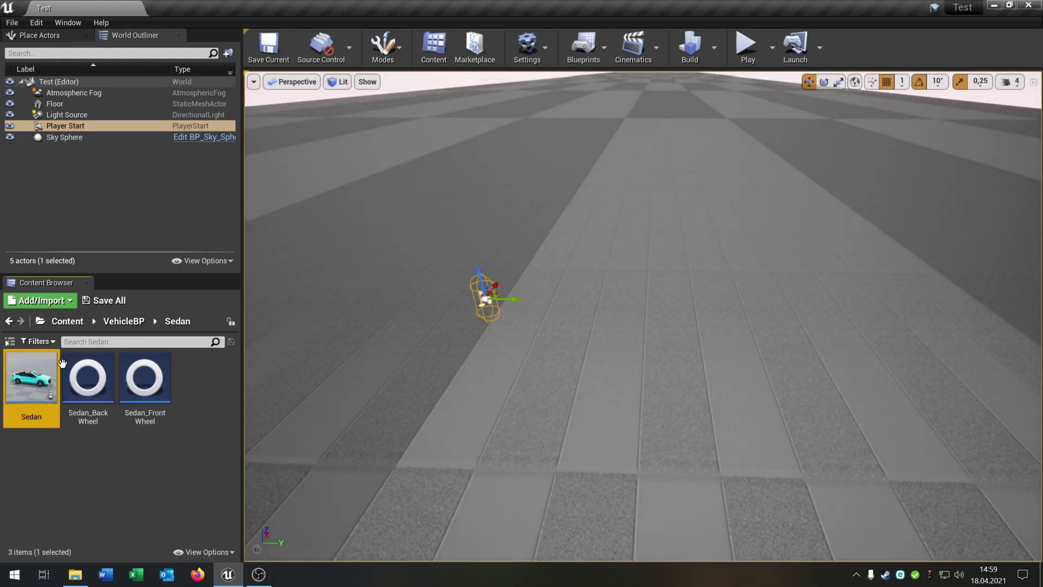
right_click(29, 386)
left_click(72, 142)
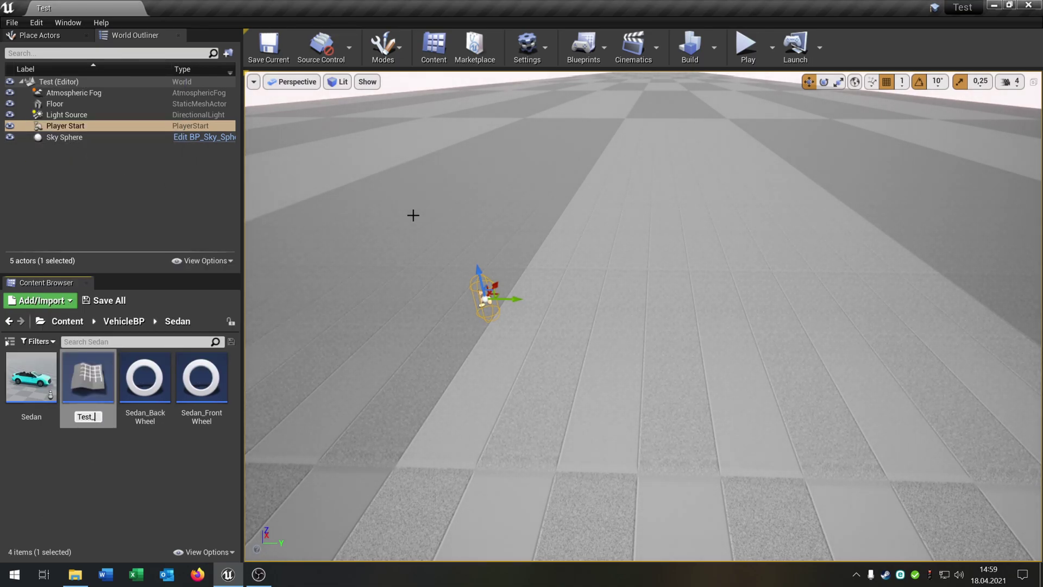
key("Return")
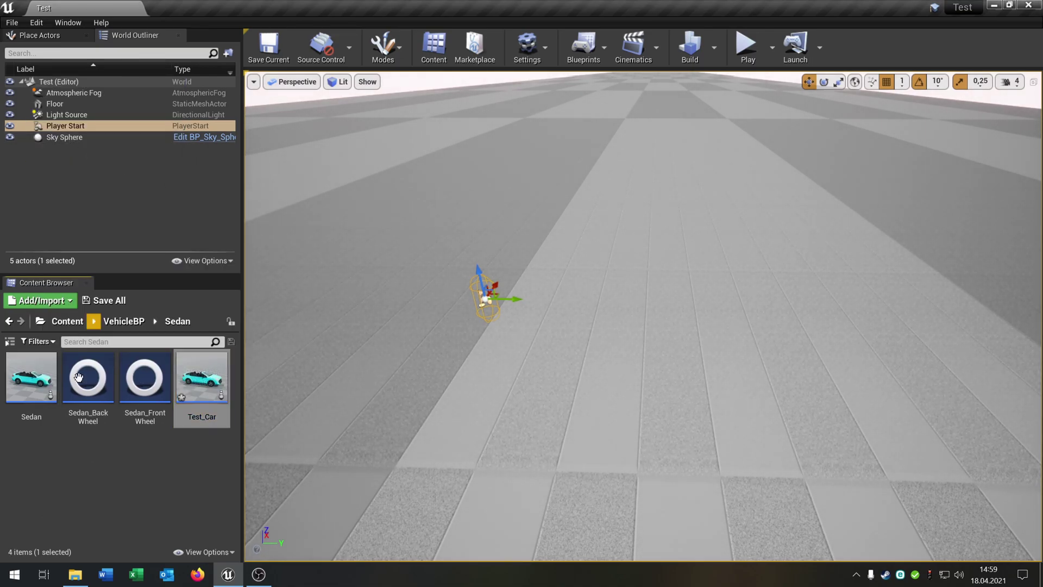
Open the Test_Car blueprint, display the car model in 3D and bring up the details of its properties.
double_click(188, 403)
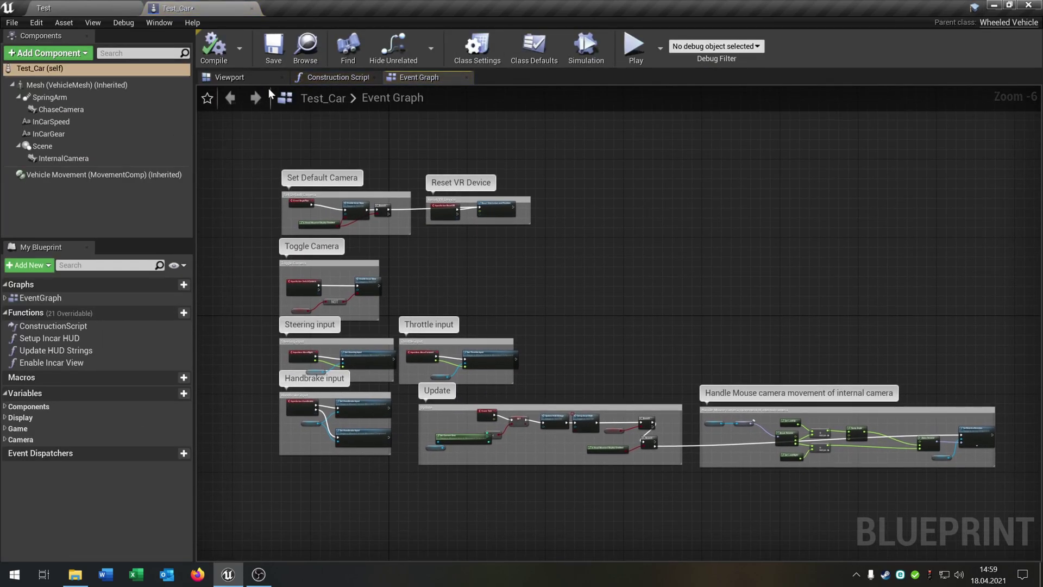
left_click(251, 81)
right_click_drag(435, 217, 413, 179)
left_click(1021, 96)
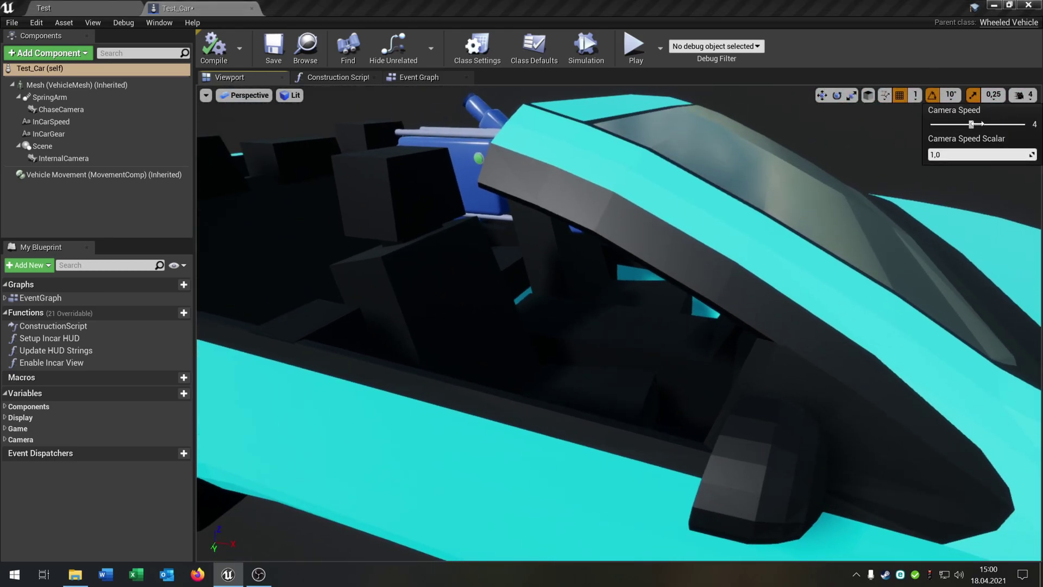
right_click_drag(658, 227, 538, 236)
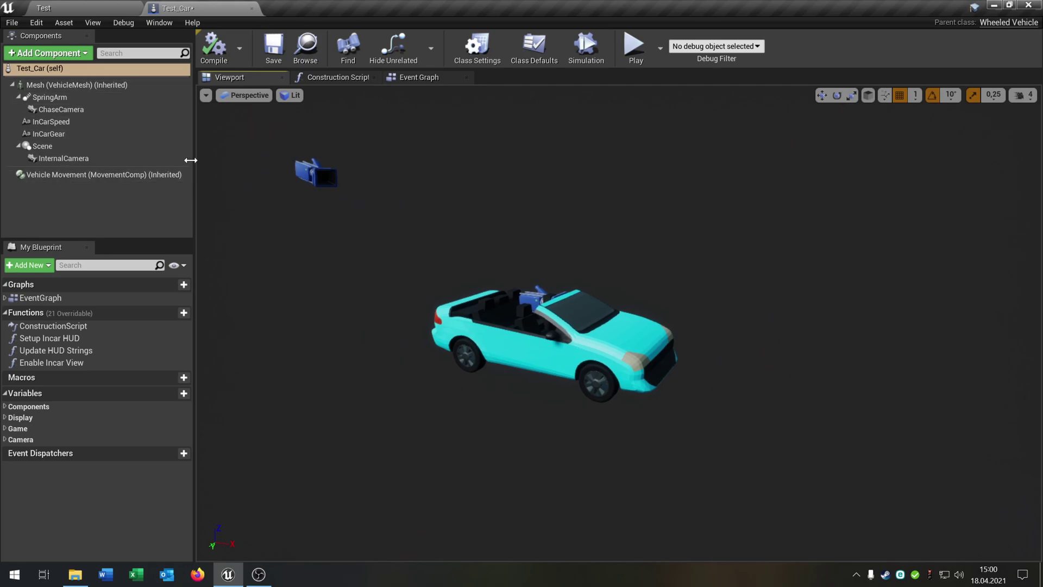
left_click(152, 22)
left_click(174, 58)
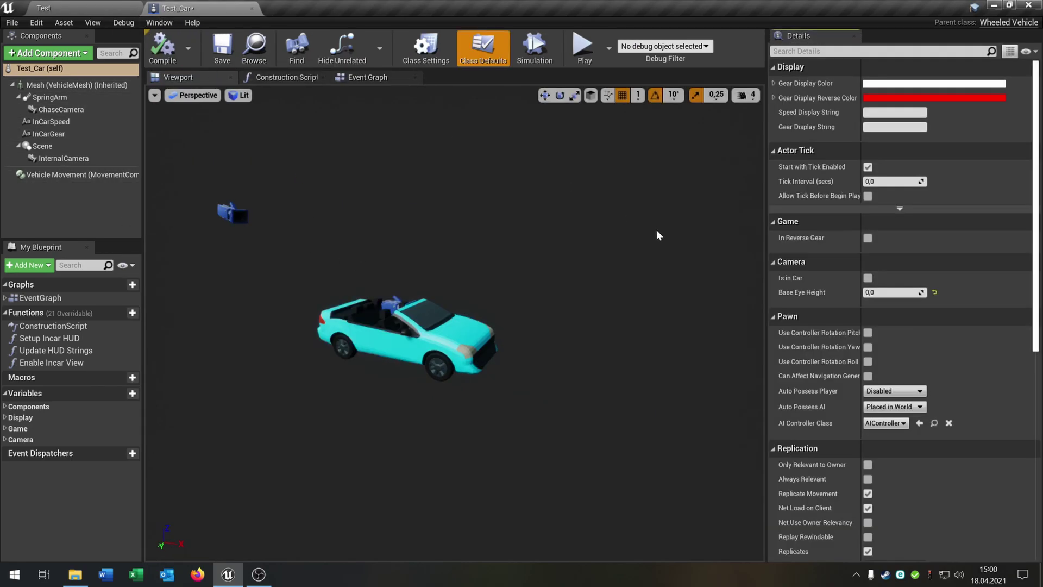
Replace the skeletal mesh of Test_Car's vehicle mesh component with SK_Hatchback.
left_click(421, 332)
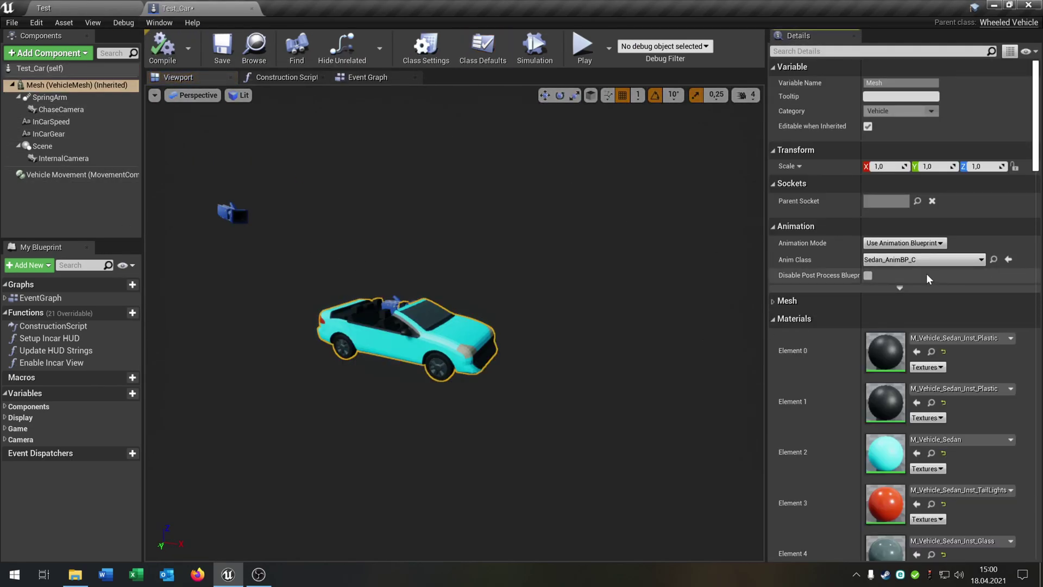
scroll(942, 326, "down", 2)
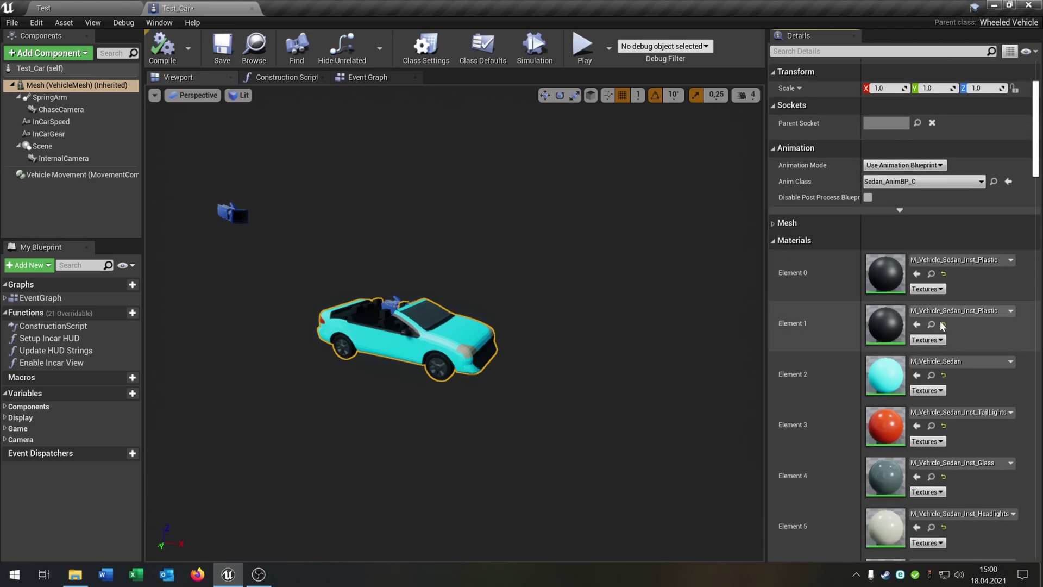
left_click(815, 223)
left_click(935, 249)
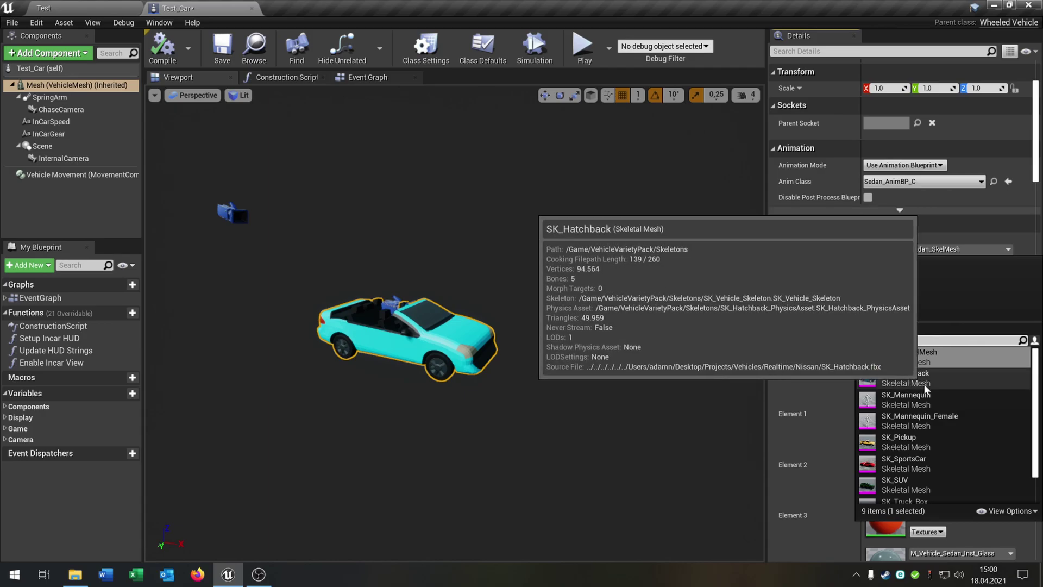
left_click(948, 376)
Examine the hatchback's interior up to the steering wheel and dashboard at camera speed 2, and close the details.
scroll(419, 346, "up", 10)
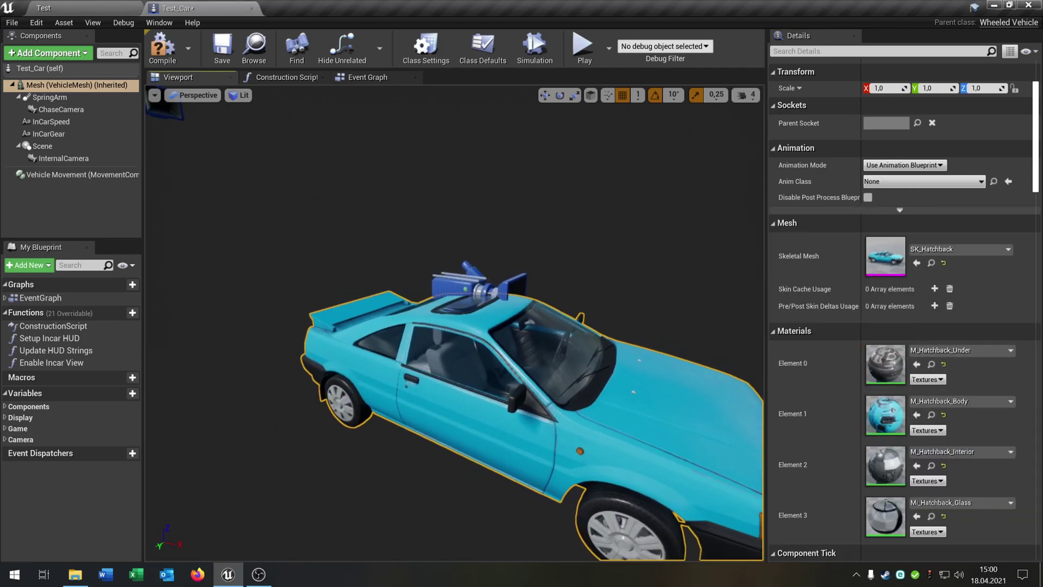
scroll(420, 346, "up", 10)
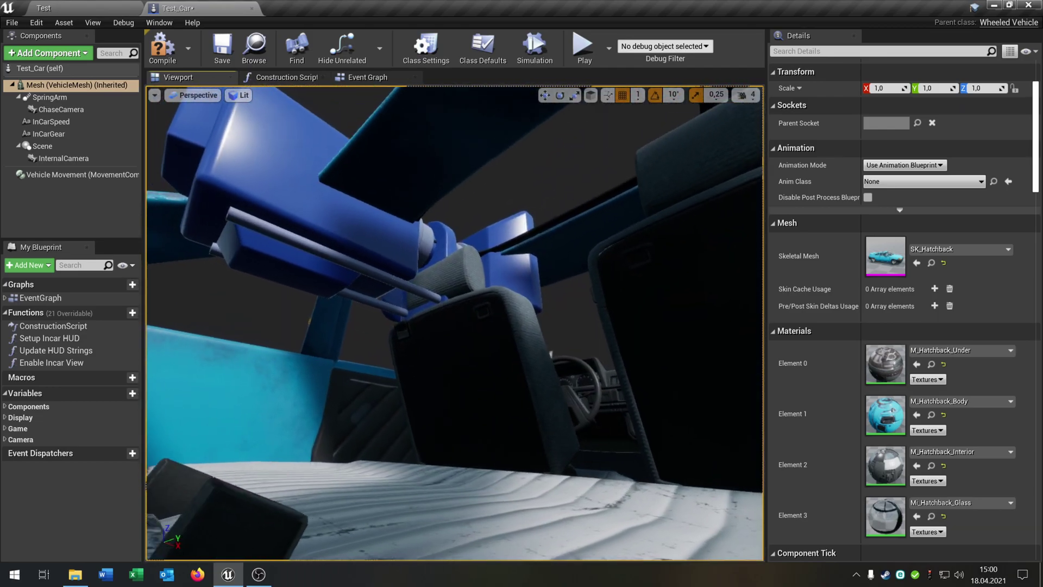
scroll(454, 323, "up", 1)
left_click(746, 95)
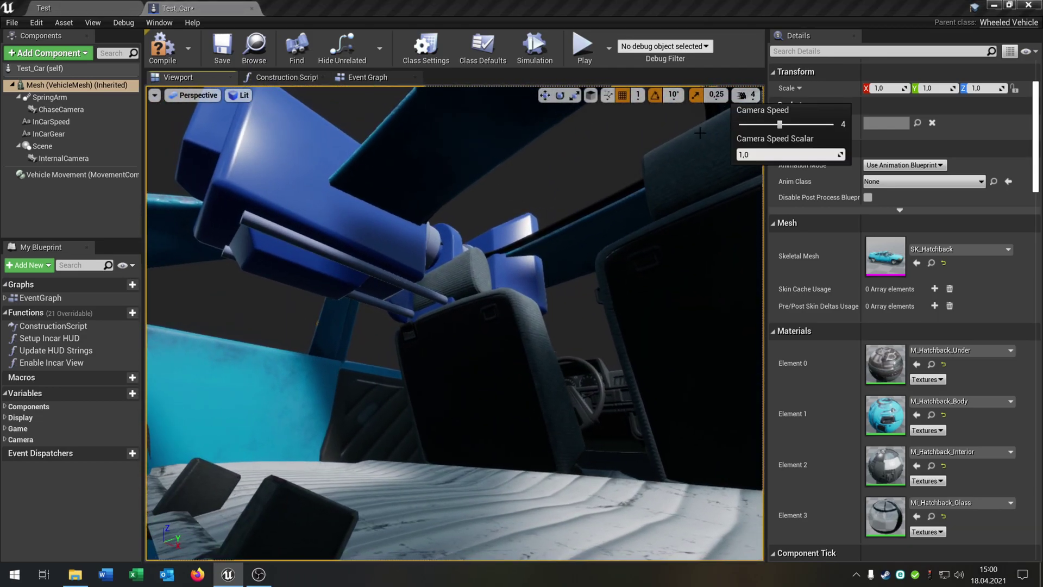
right_click_drag(454, 323, 449, 353)
key("w")
key("w")
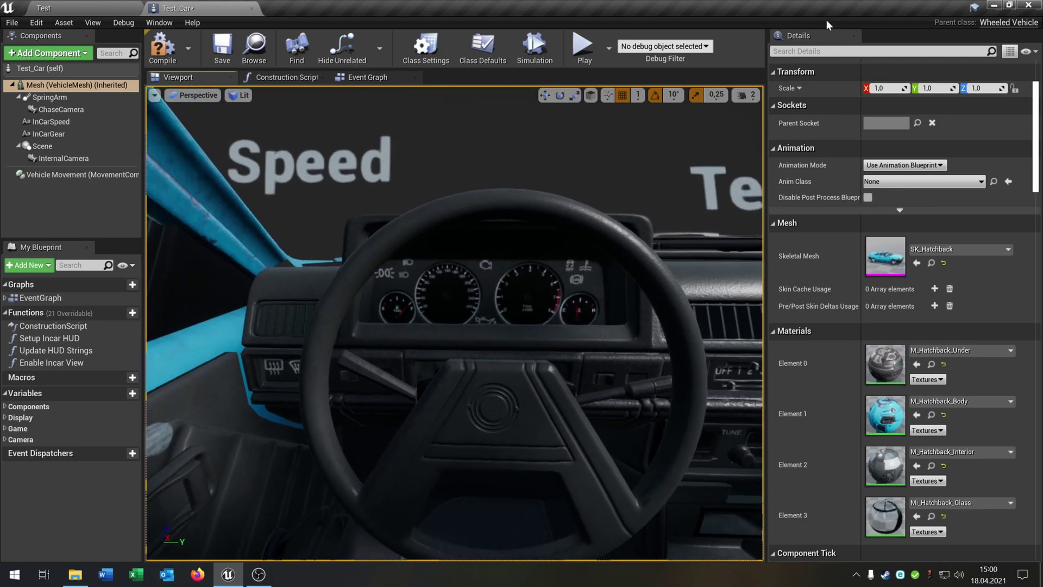
left_click(854, 37)
Return to the level and locate the VehicleVarietyPack folder within the project's Content folder.
left_click(86, 7)
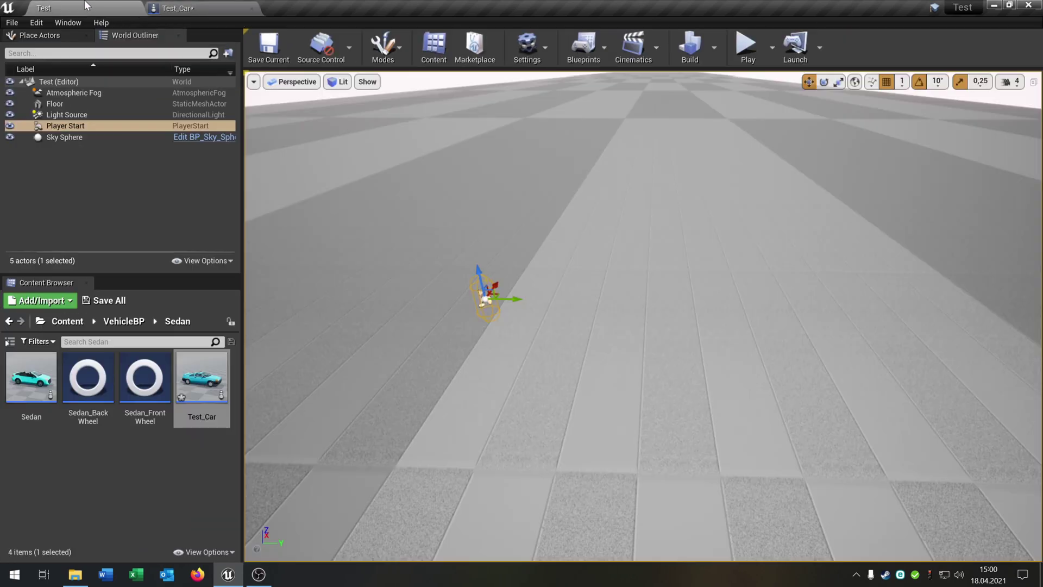
double_click(202, 381)
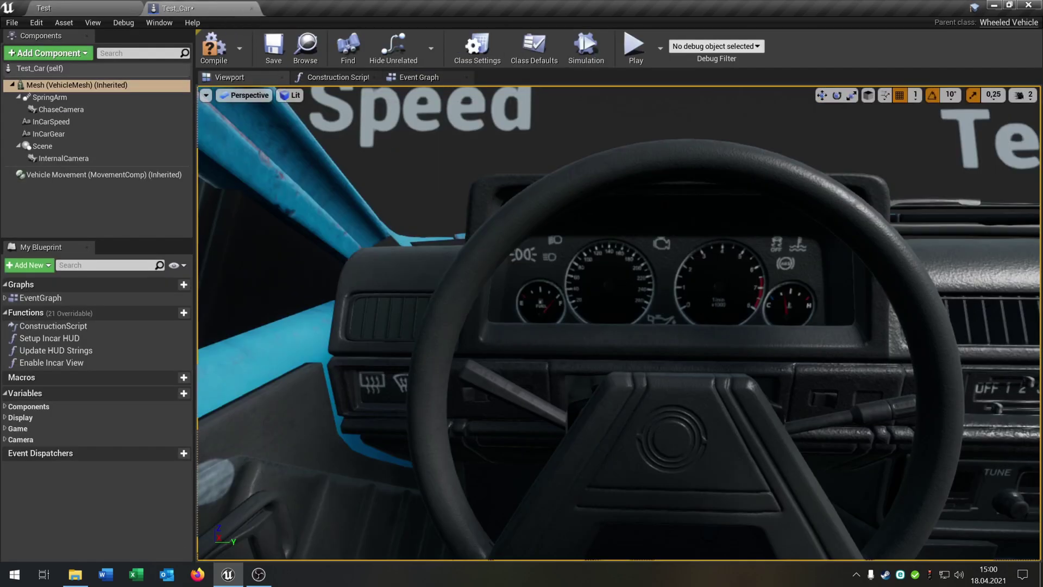
scroll(618, 323, "down", 5)
left_click(50, 8)
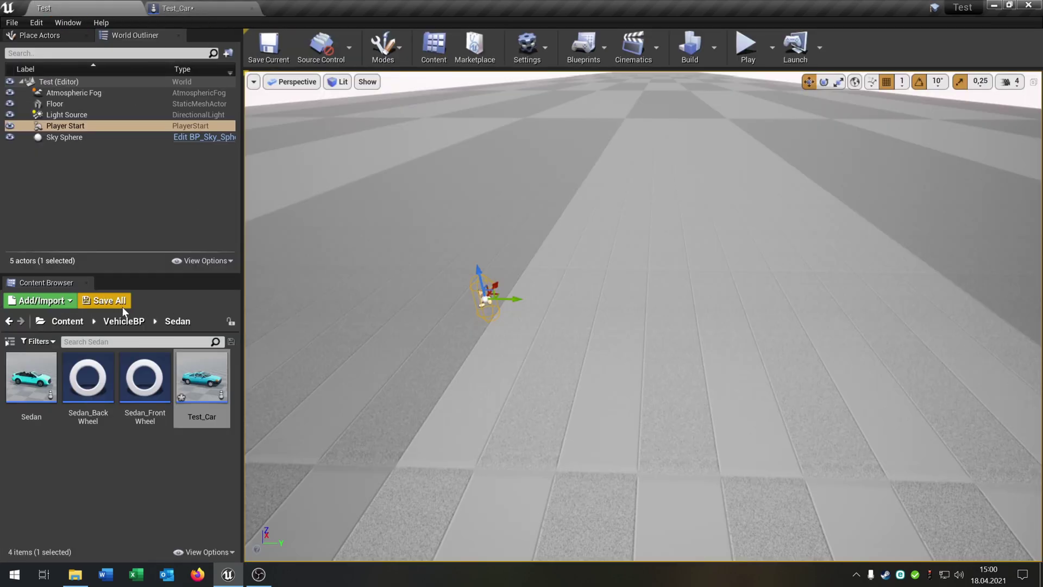
left_click(67, 321)
scroll(239, 488, "down", 2)
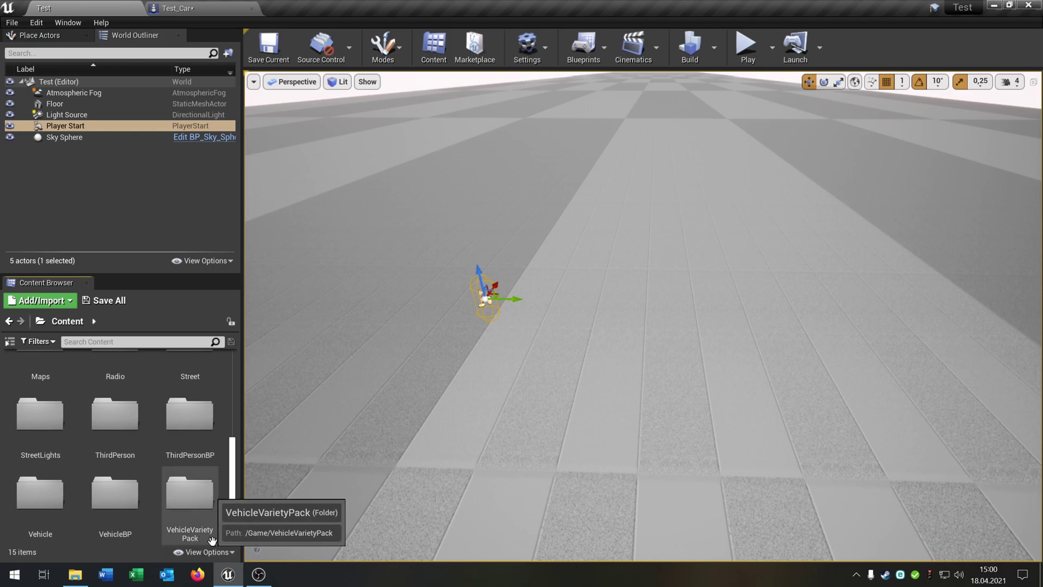
right_click_drag(470, 216, 321, 199)
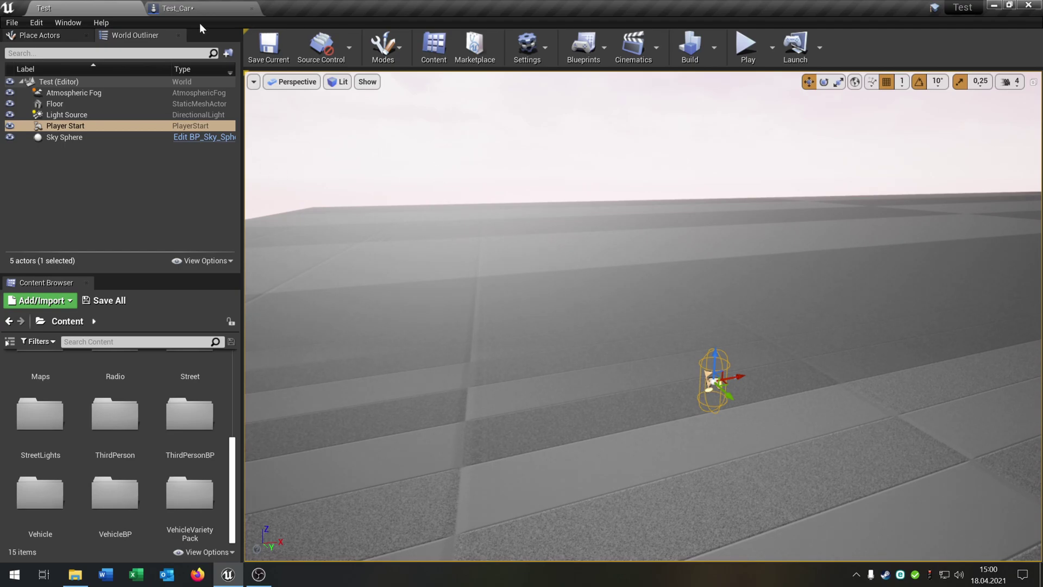
Compile and save the Test_Car blueprint.
left_click(179, 8)
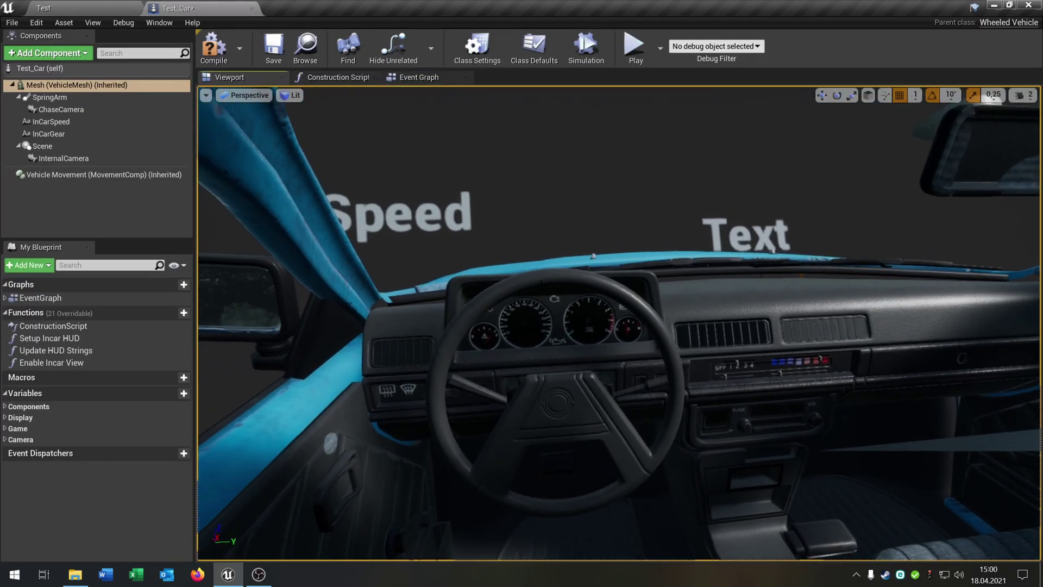
left_click(212, 50)
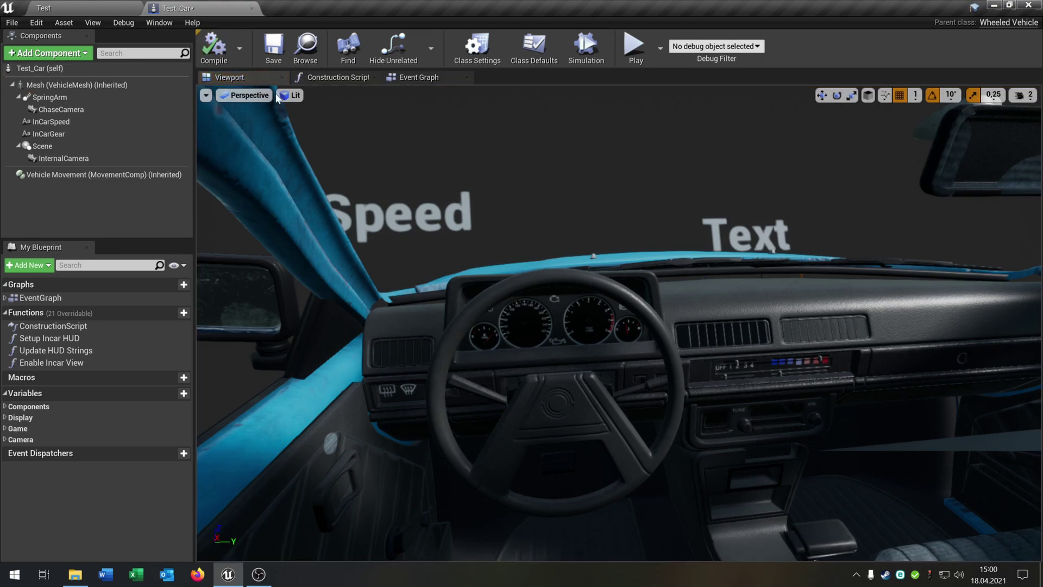
right_click_drag(455, 198, 299, 214)
Set the Default Pawn Class to Test_Car in the project's Maps & Modes settings.
left_click(114, 11)
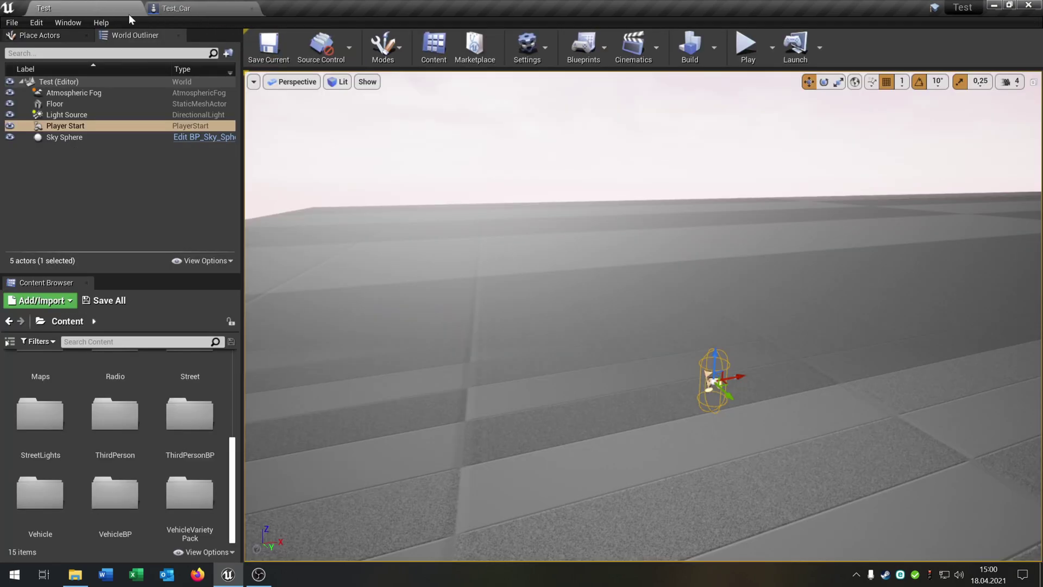
left_click(533, 45)
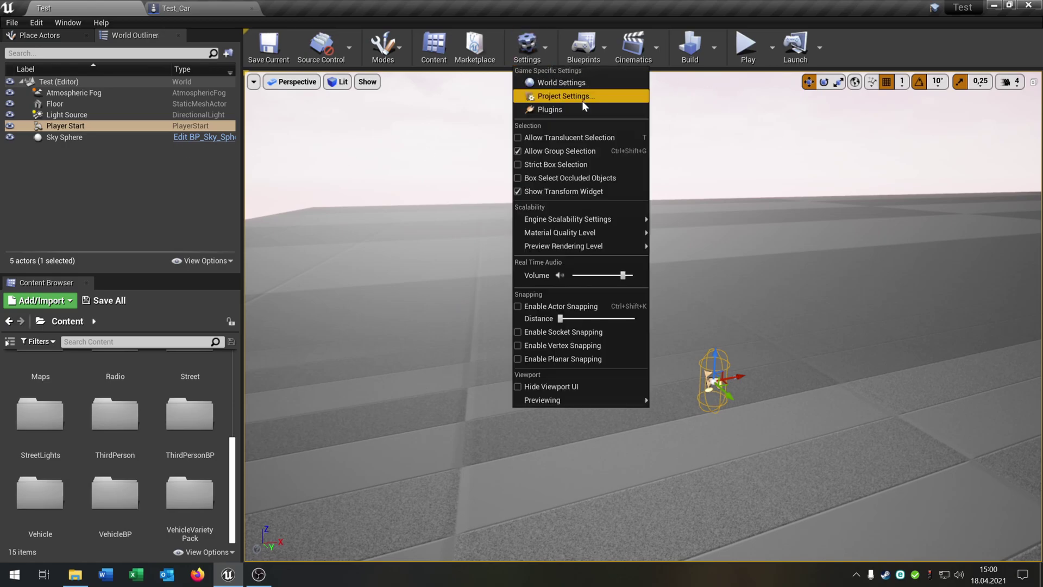
left_click(581, 98)
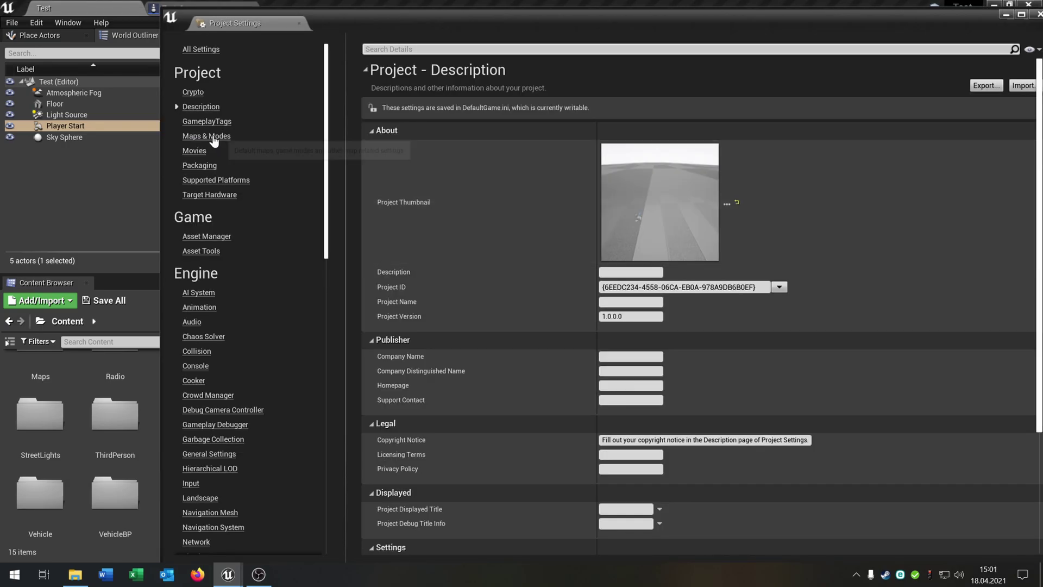
left_click(213, 139)
left_click(642, 181)
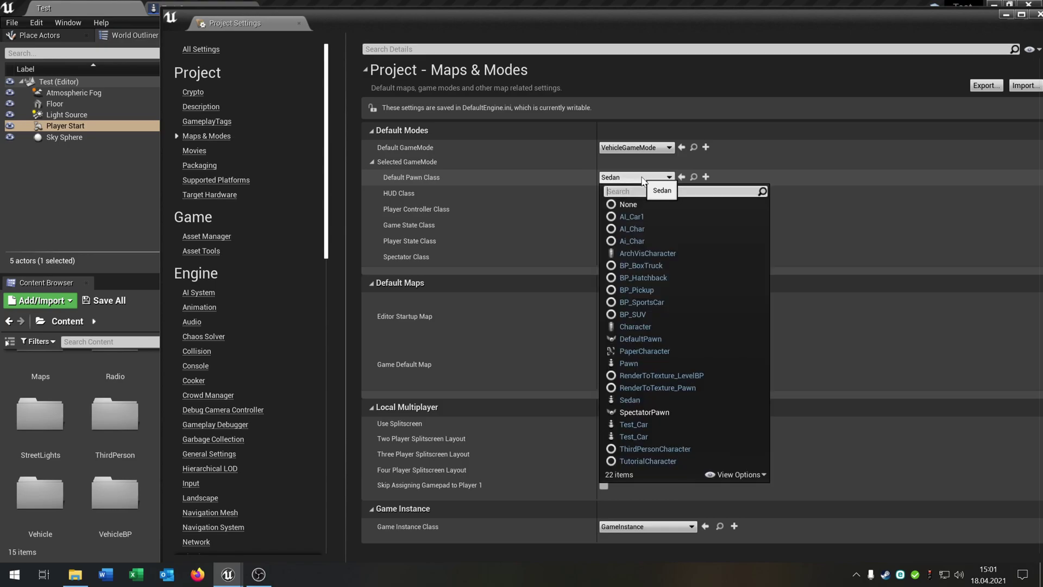
type("te")
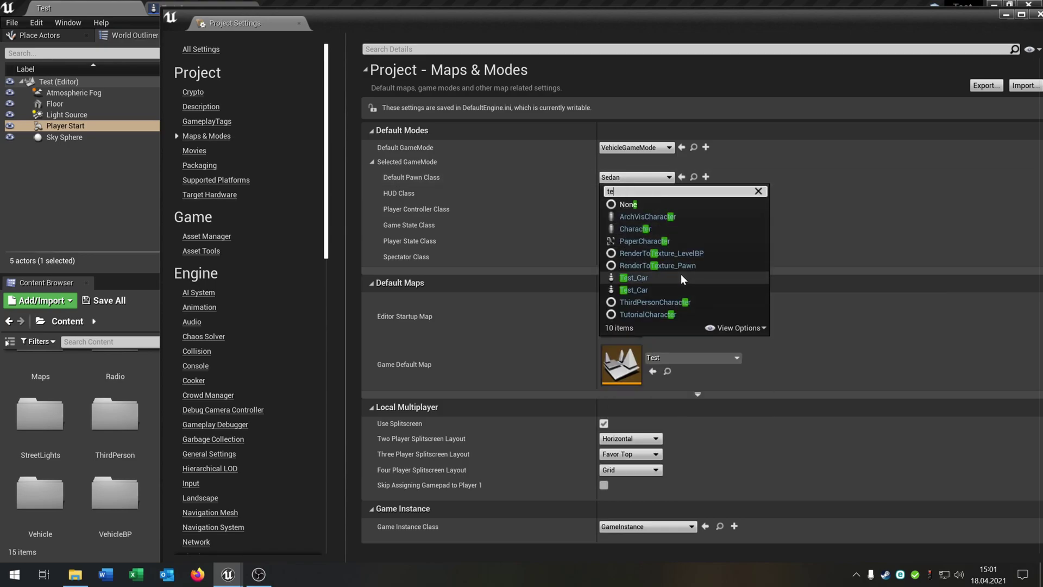
left_click(659, 280)
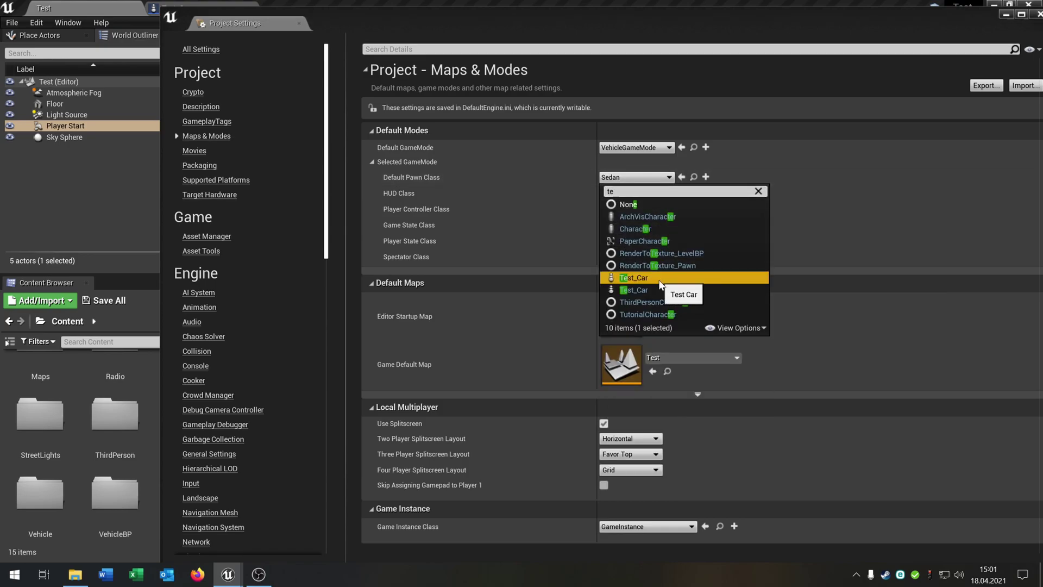
Close the project settings, play-test the level with Test_Car, check the in-car camera and end the session.
left_click_drag(1012, 20, 881, 30)
left_click(908, 24)
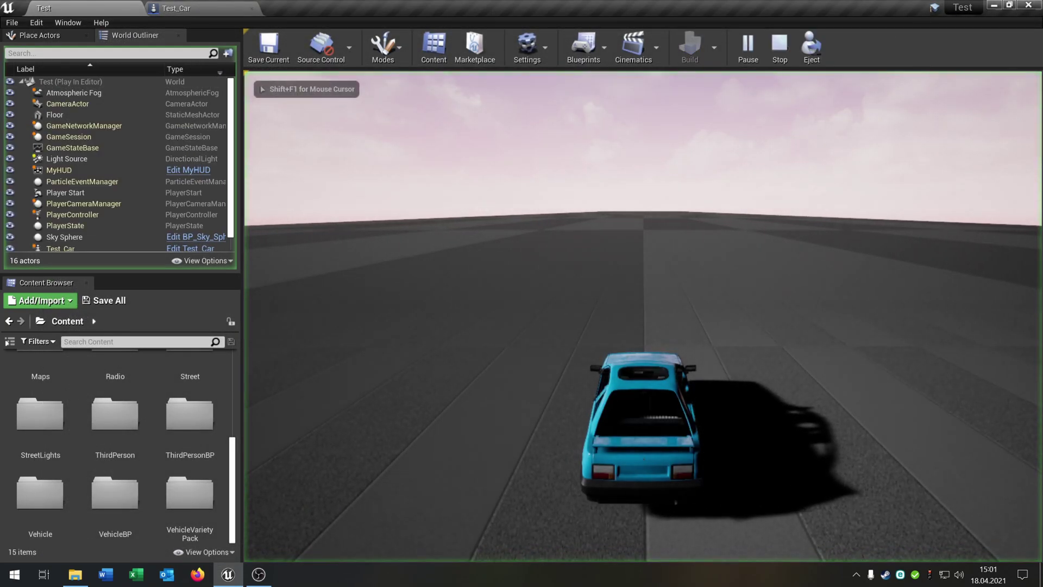
key("Tab")
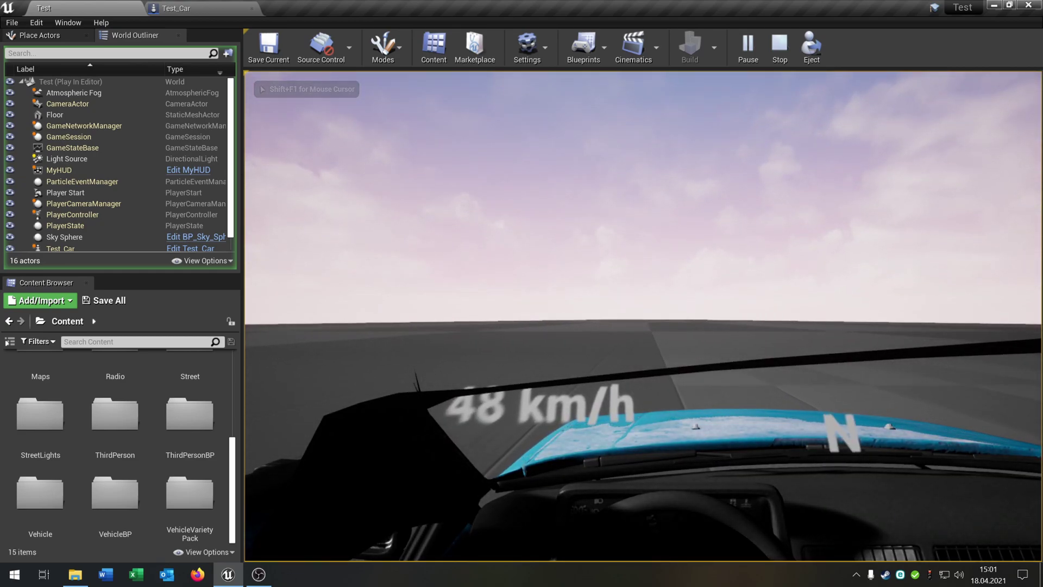
key("Escape")
Delete the InCarSpeed text component from the Test_Car blueprint.
left_click(237, 4)
right_click_drag(433, 156, 298, 127)
left_click(64, 121)
key("Delete")
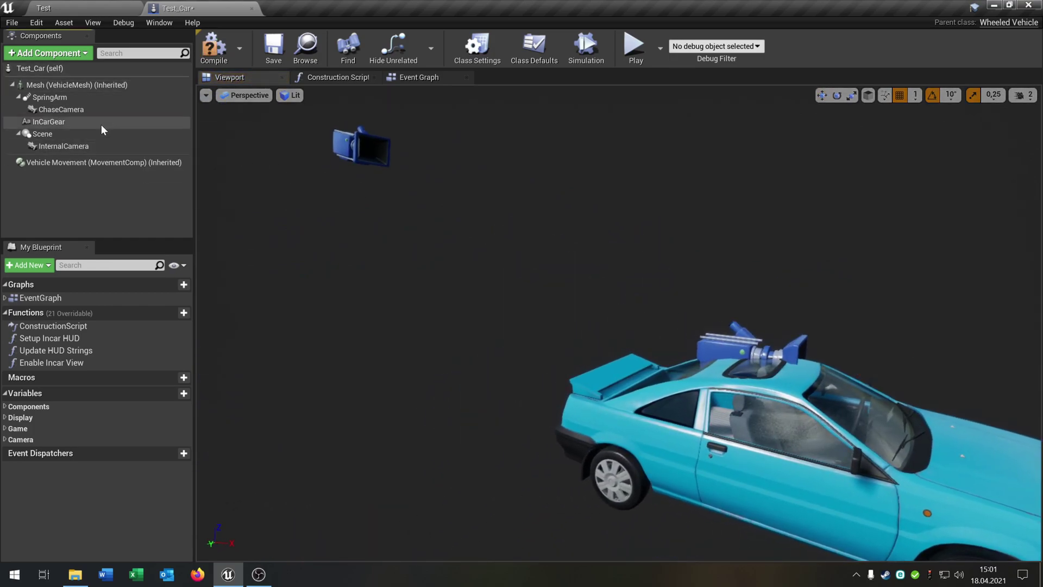
Delete the InCarGear text component and remove the Reset VR Device comment group from the event graph.
key("Delete")
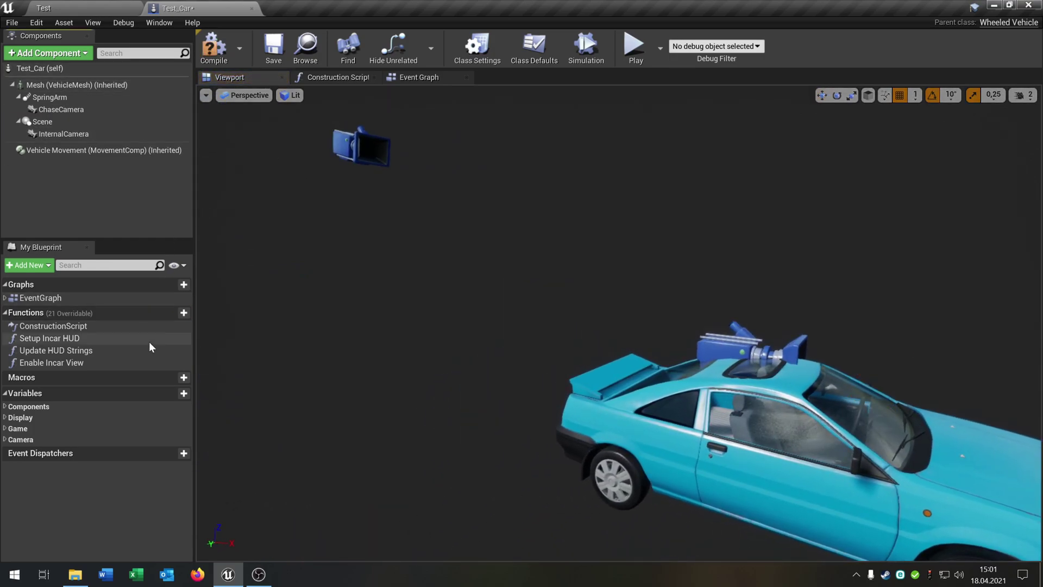
left_click(418, 78)
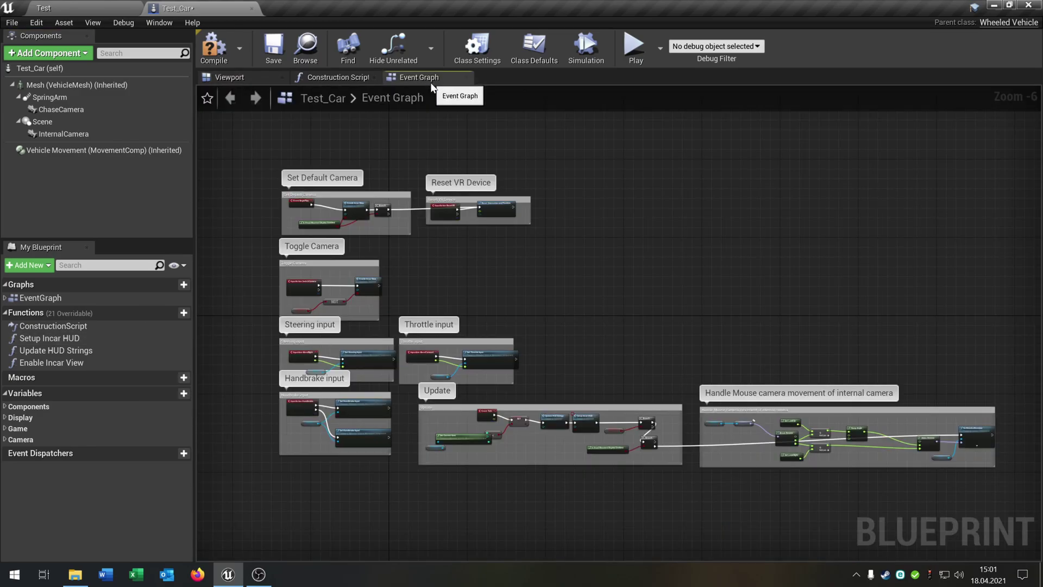
right_click_drag(631, 296, 579, 277)
right_click_drag(485, 243, 528, 311)
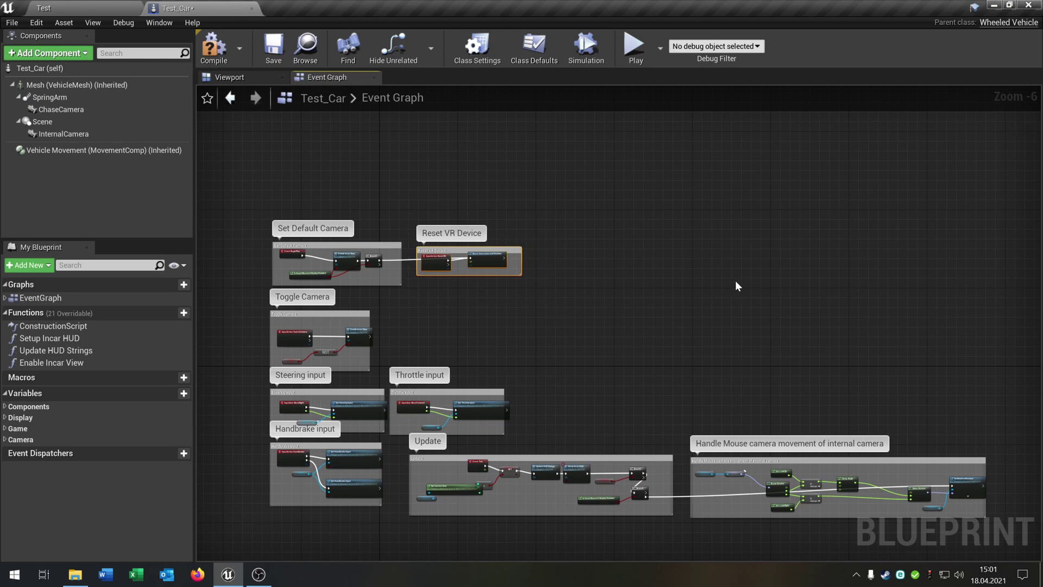
Delete the whole "Handle Mouse camera movement of internal camera" group from the event graph.
right_click_drag(630, 317, 645, 233)
scroll(698, 329, "up", 2)
right_click_drag(698, 330, 650, 229)
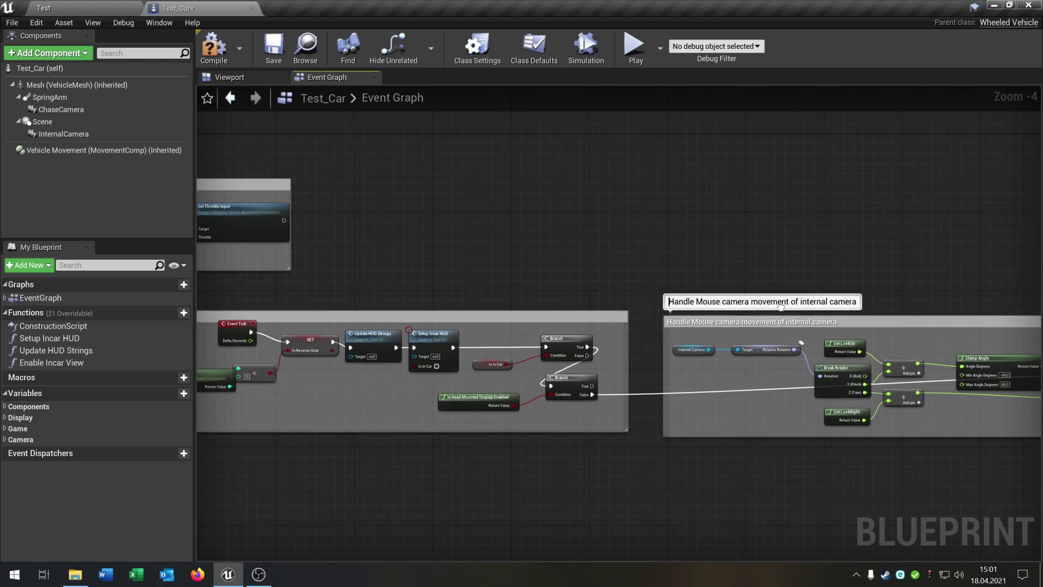
right_click_drag(780, 312, 661, 256)
scroll(657, 260, "down", 1)
left_click_drag(570, 223, 948, 392)
key("Delete")
In the Update group, delete Setup Incar HUD, both Branch nodes, Is in Car and Is Head Mounted Display Enabled.
right_click_drag(551, 346, 706, 363)
scroll(465, 364, "up", 3)
right_click_drag(395, 345, 514, 415)
right_click_drag(444, 378, 525, 371)
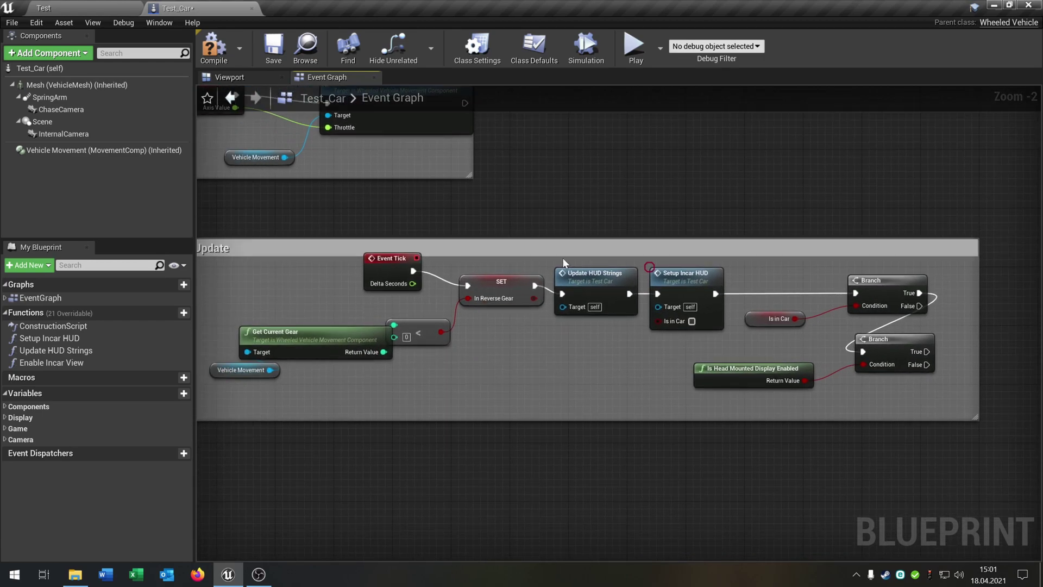
left_click_drag(384, 274, 228, 288)
right_click_drag(557, 354, 468, 351)
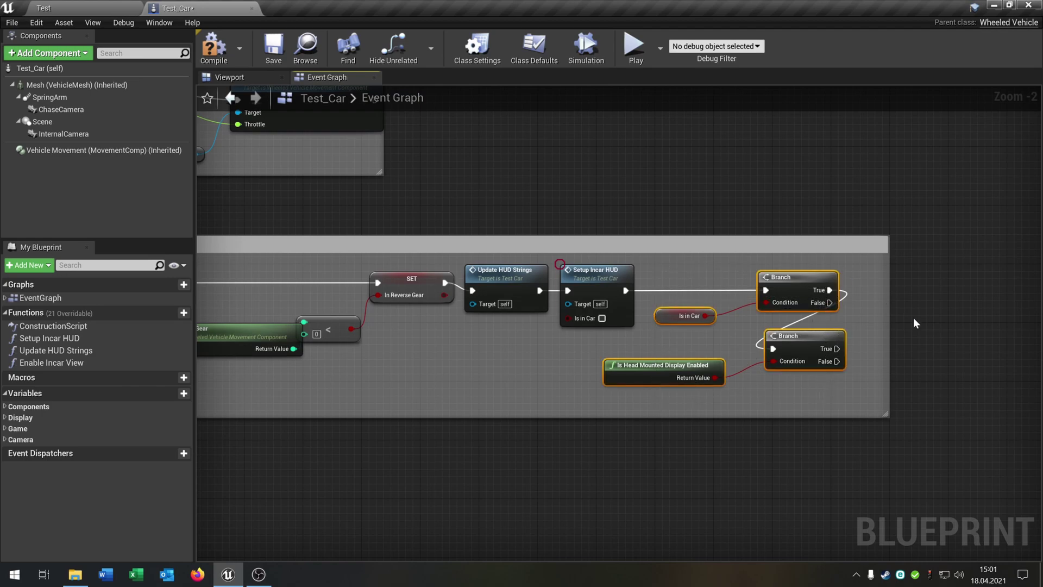
key("Delete")
key("Delete")
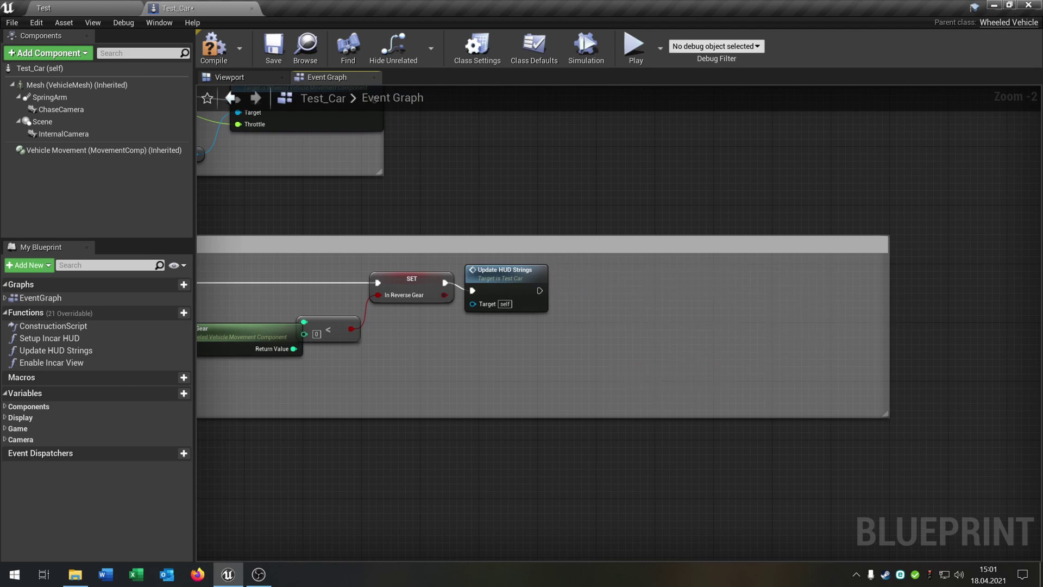
Spread out the remaining Update nodes, repositioning the less-than comparison, the In Reverse Gear setter and Update HUD Strings.
right_click_drag(456, 348, 557, 330)
left_click_drag(503, 263, 465, 263)
right_click_drag(508, 341, 628, 331)
left_click_drag(489, 317, 578, 311)
left_click(552, 318)
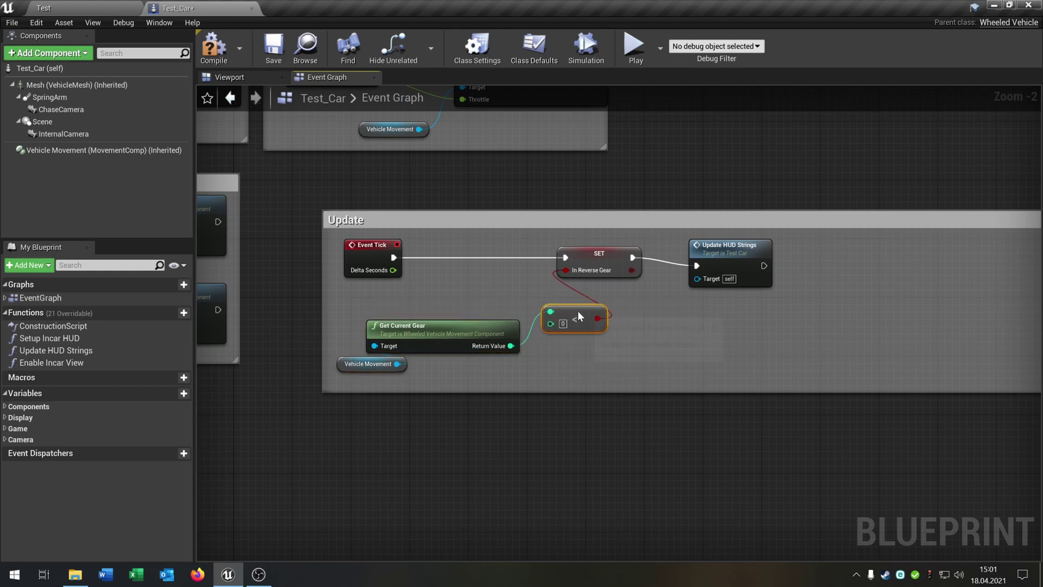
left_click_drag(617, 255, 806, 247)
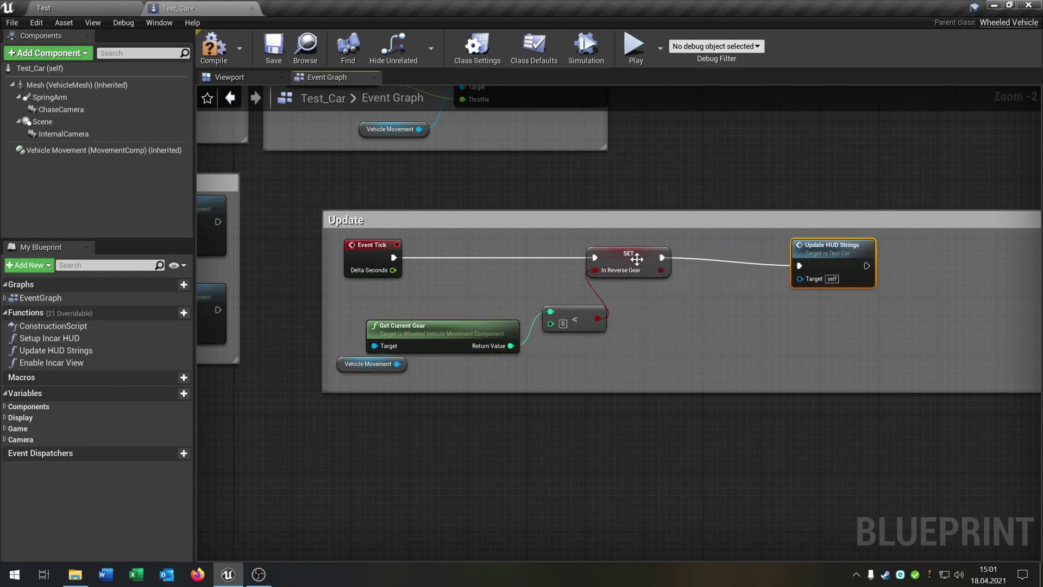
left_click_drag(635, 260, 680, 260)
right_click_drag(680, 259, 548, 288)
Compile the blueprint, inspect the first error's node in the Setup Incar HUD function and close that function graph.
left_click(215, 59)
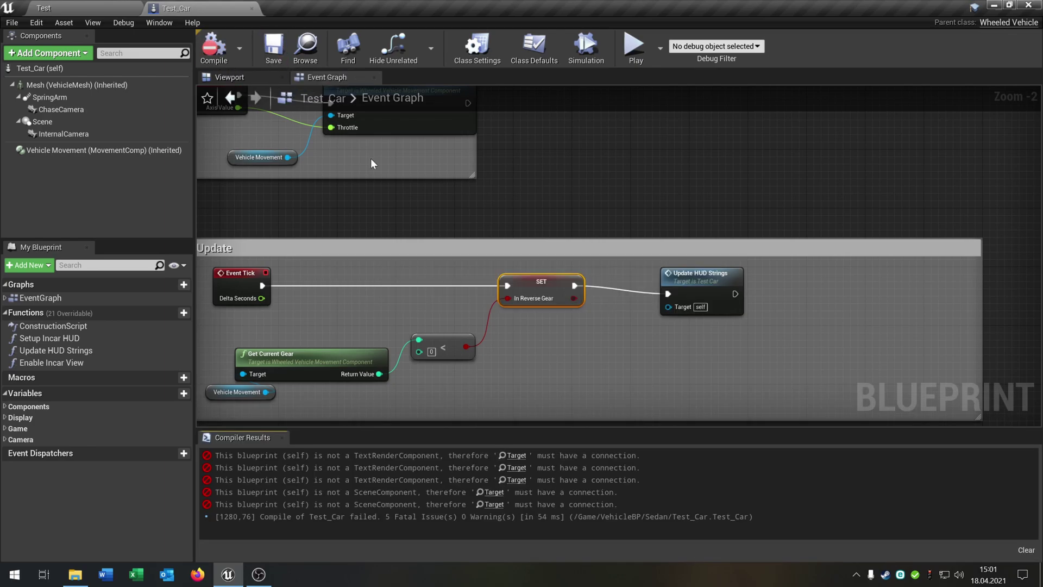
left_click(516, 455)
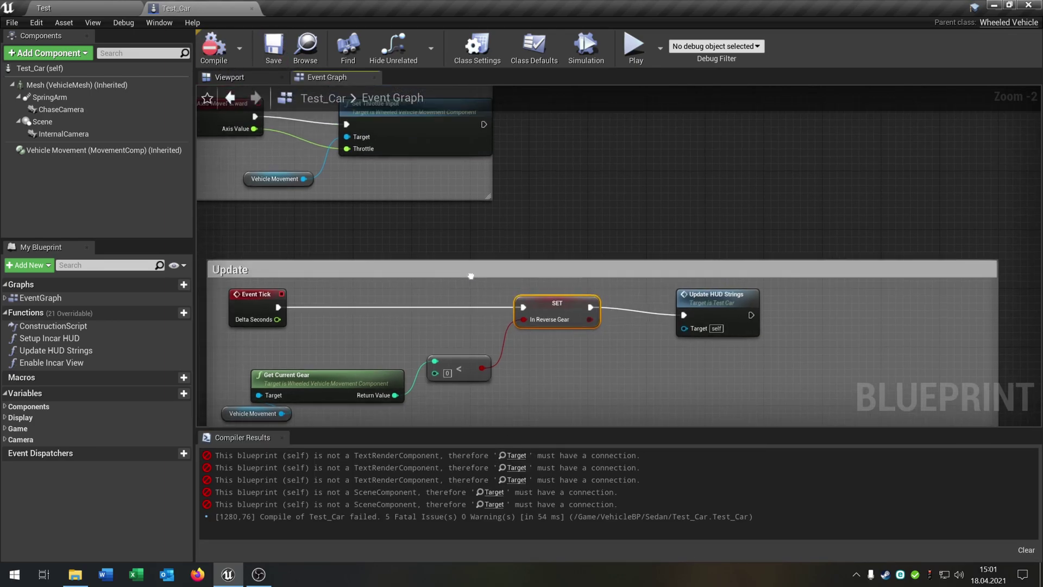
left_click(516, 455)
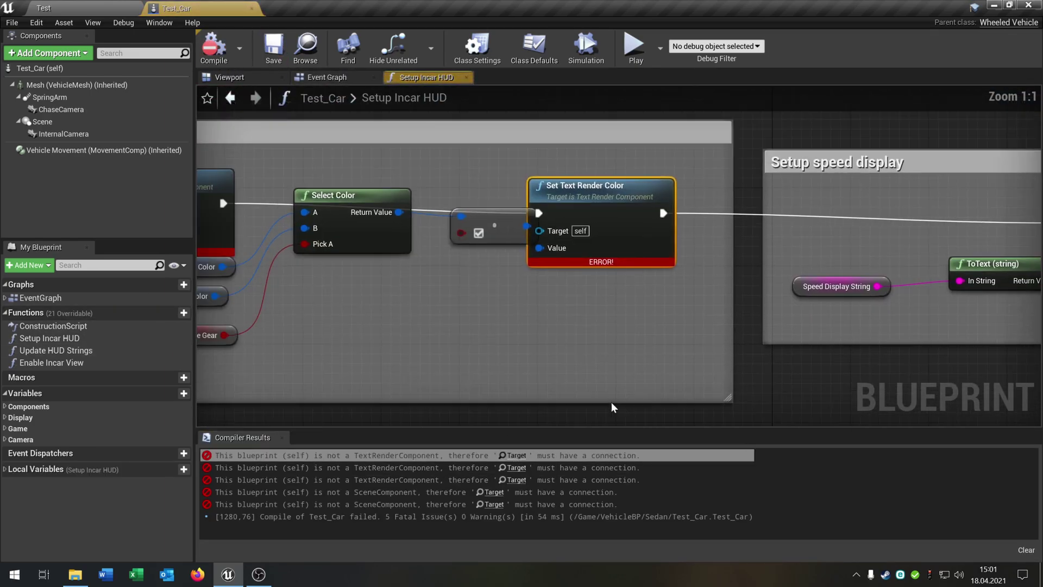
scroll(616, 359, "down", 4)
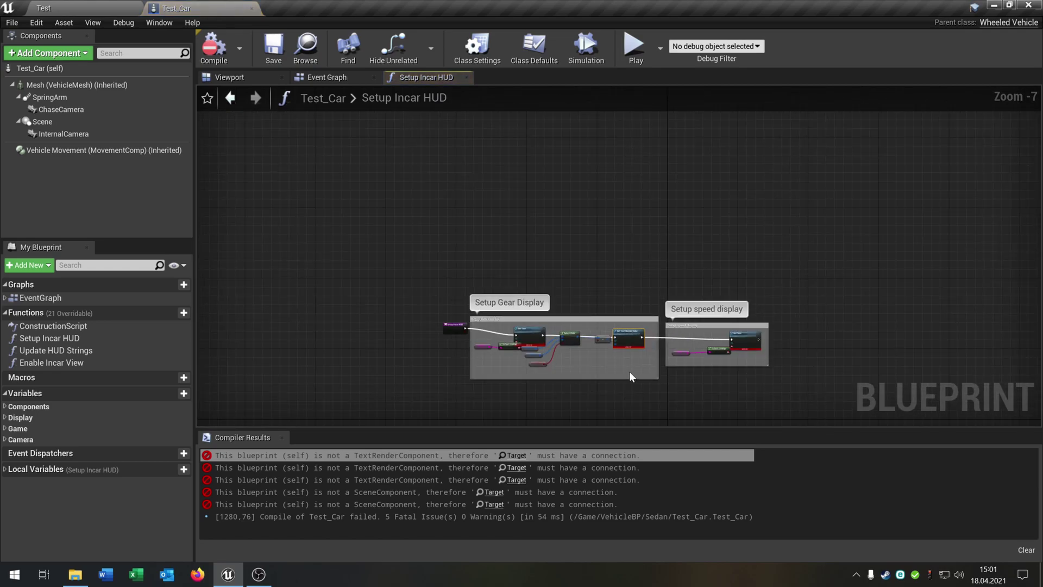
scroll(628, 374, "up", 2)
left_click(466, 78)
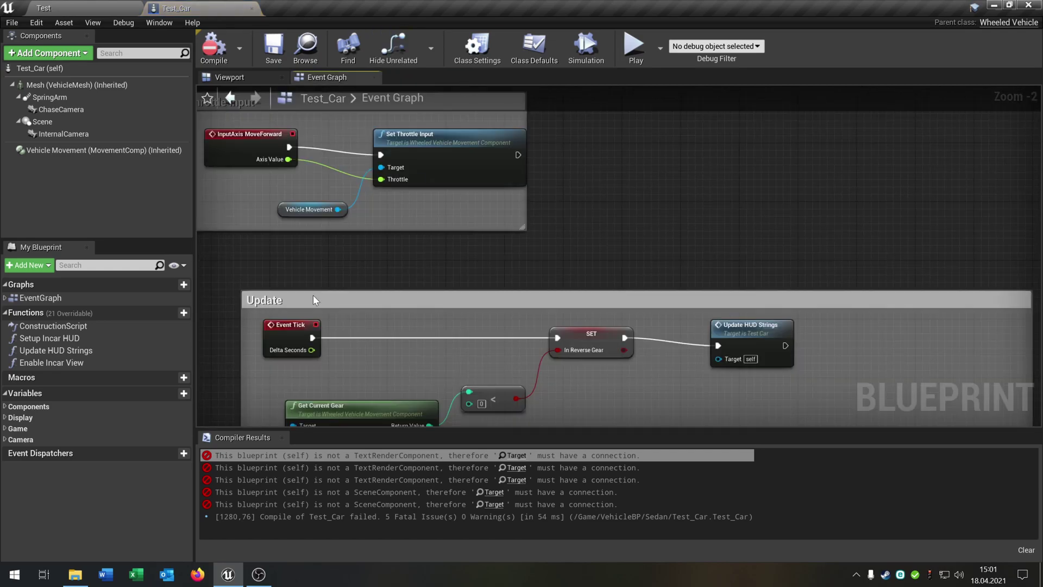
Delete the Setup Incar HUD and Enable Incar View functions from the Test_Car blueprint.
key("Delete")
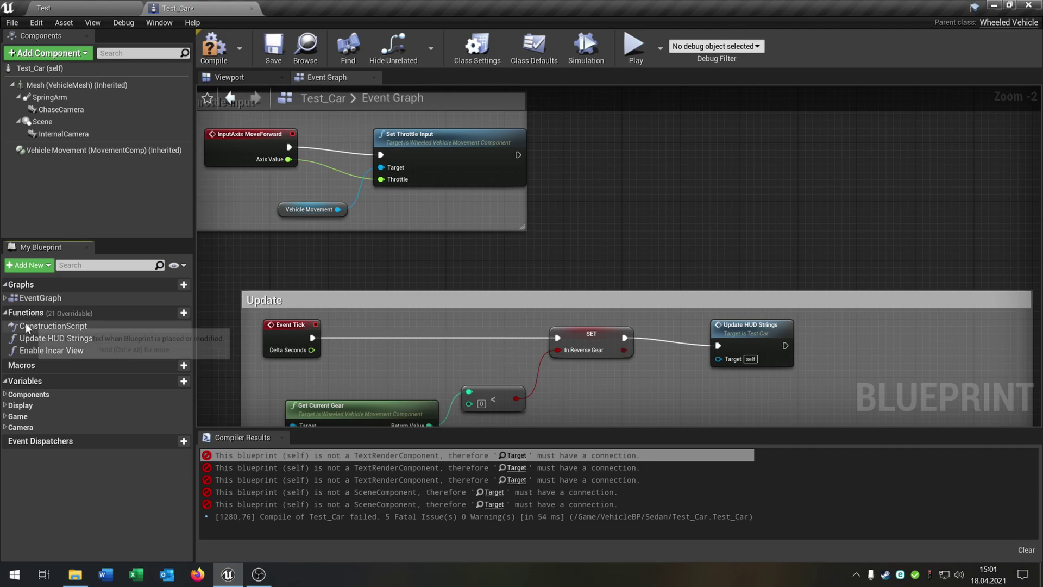
left_click(79, 352)
key("Delete")
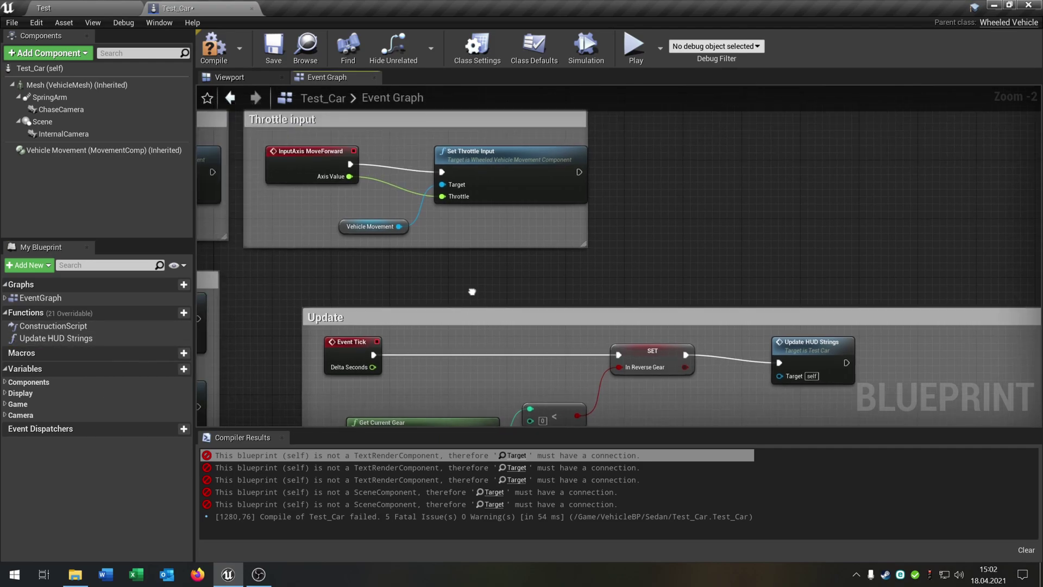
Recompile, go to the first Enable Incar View error and delete the Set Default Camera group containing it.
left_click(213, 47)
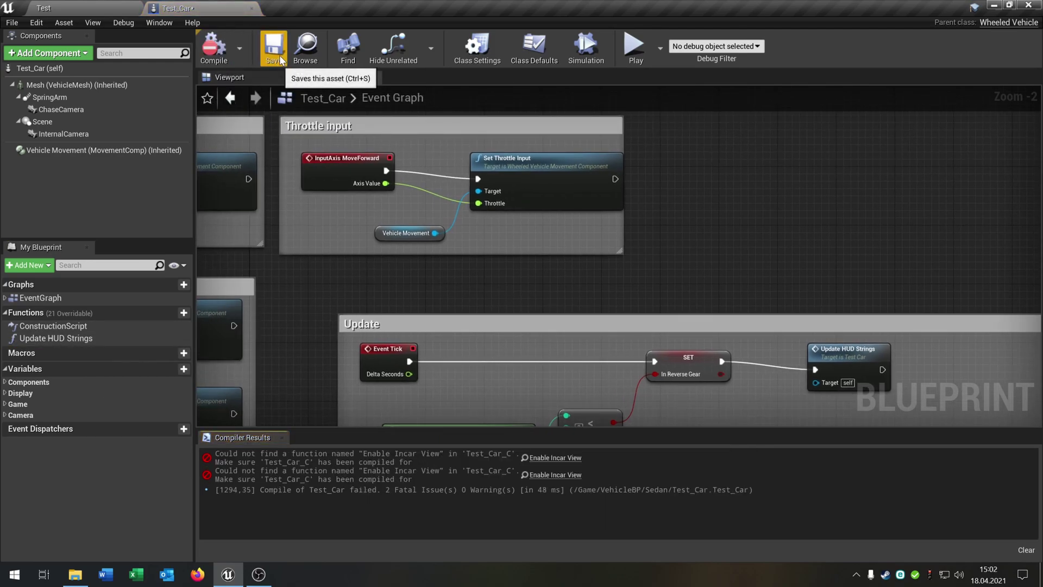
left_click(568, 459)
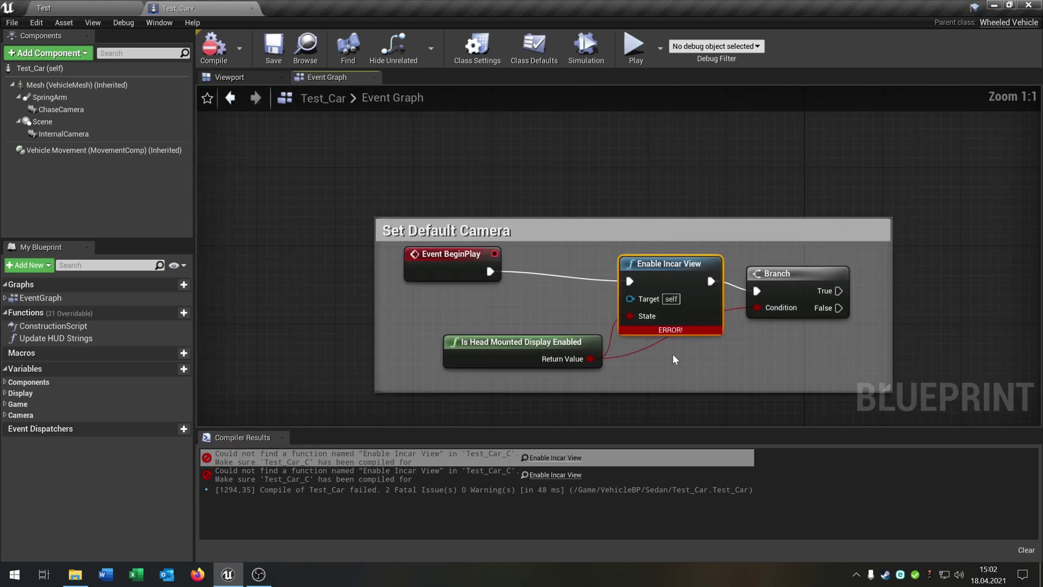
scroll(498, 275, "down", 3)
left_click_drag(331, 167, 836, 379)
key("Delete")
scroll(719, 263, "down", 6)
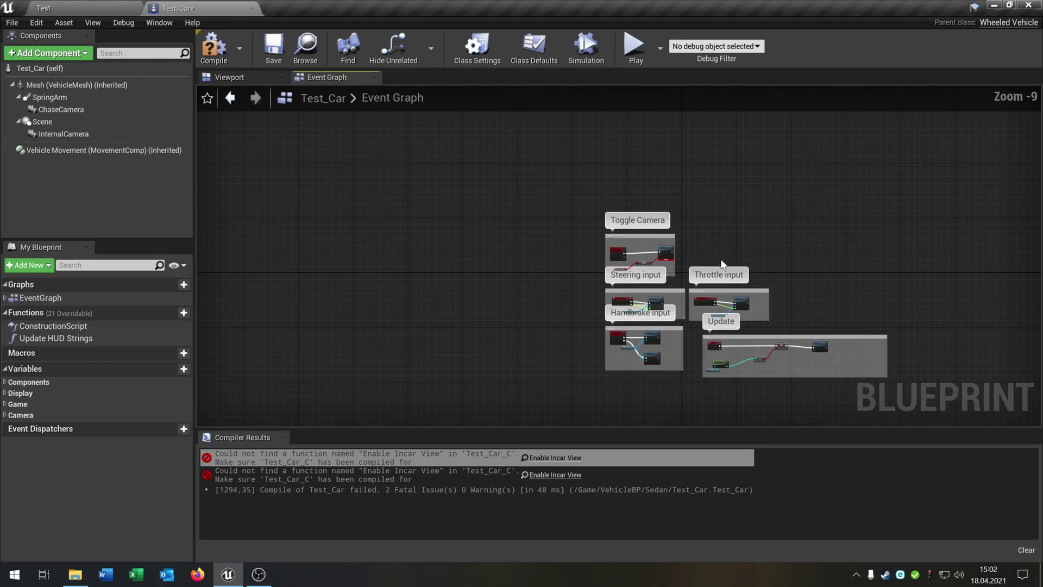
Recompile, go to the remaining Enable Incar View error and delete the Toggle Camera group containing it.
left_click(212, 48)
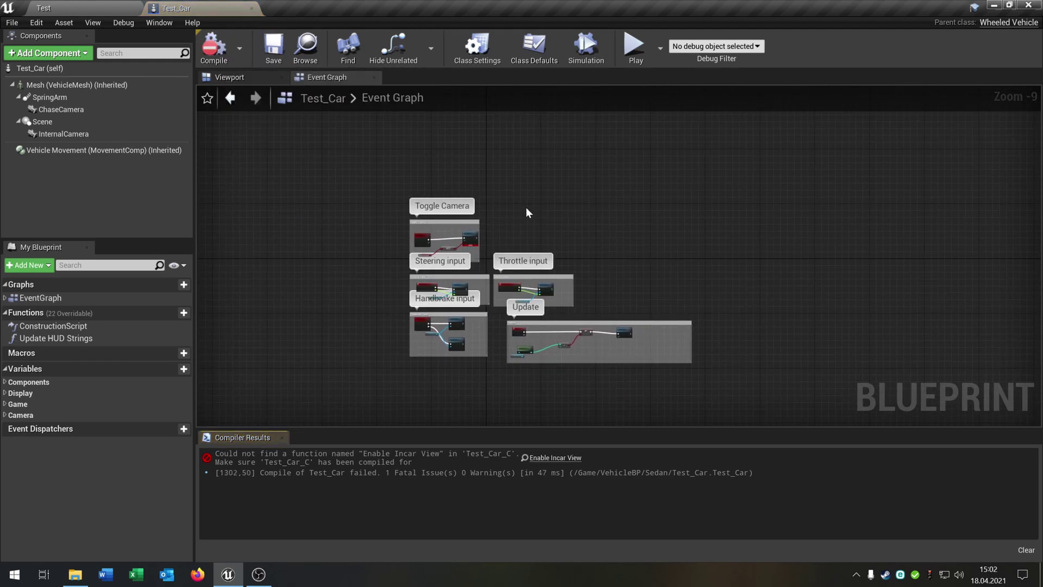
left_click(565, 459)
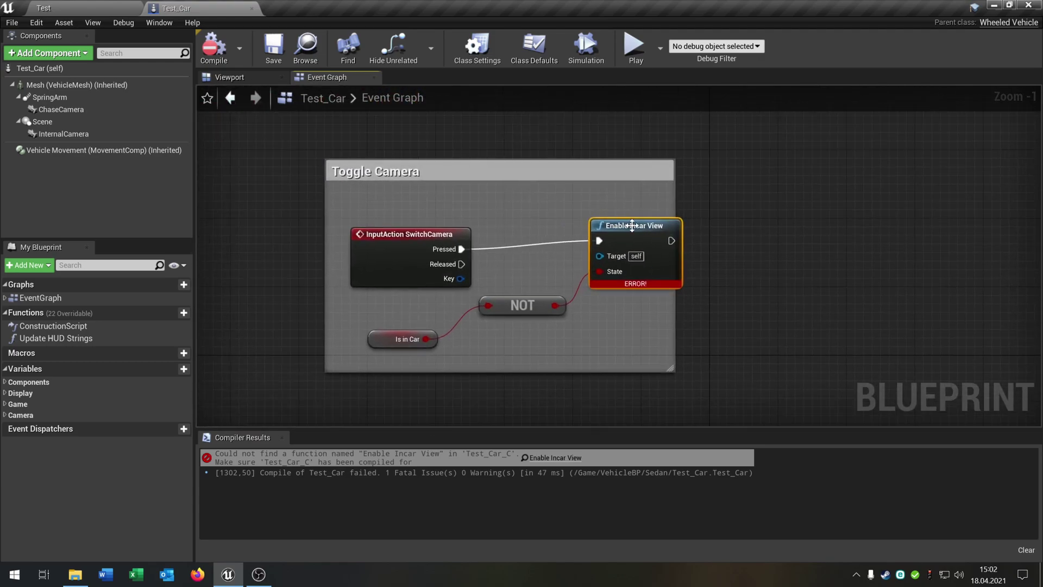
left_click_drag(632, 225, 597, 227)
left_click_drag(283, 140, 755, 263)
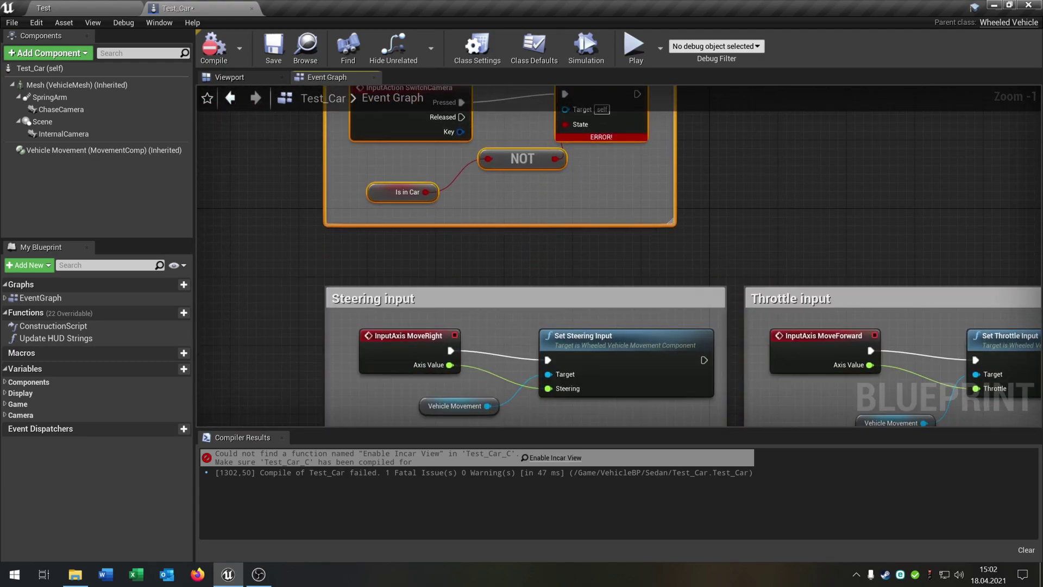
key("Delete")
right_click_drag(483, 136, 488, 274)
Compile the Test_Car blueprint, play-test driving the car forward in the level and end the session.
left_click(214, 48)
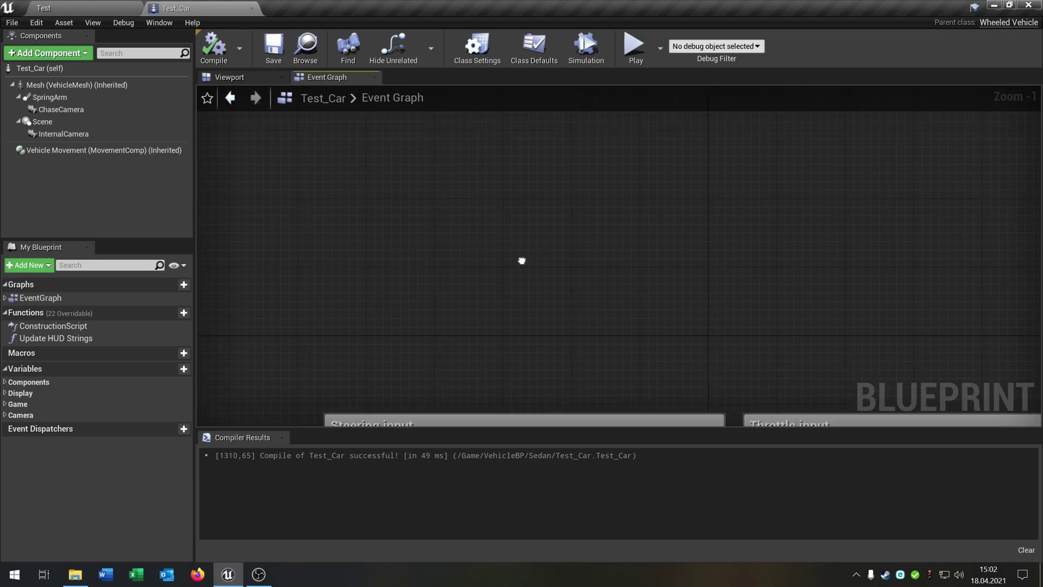
scroll(526, 272, "down", 3)
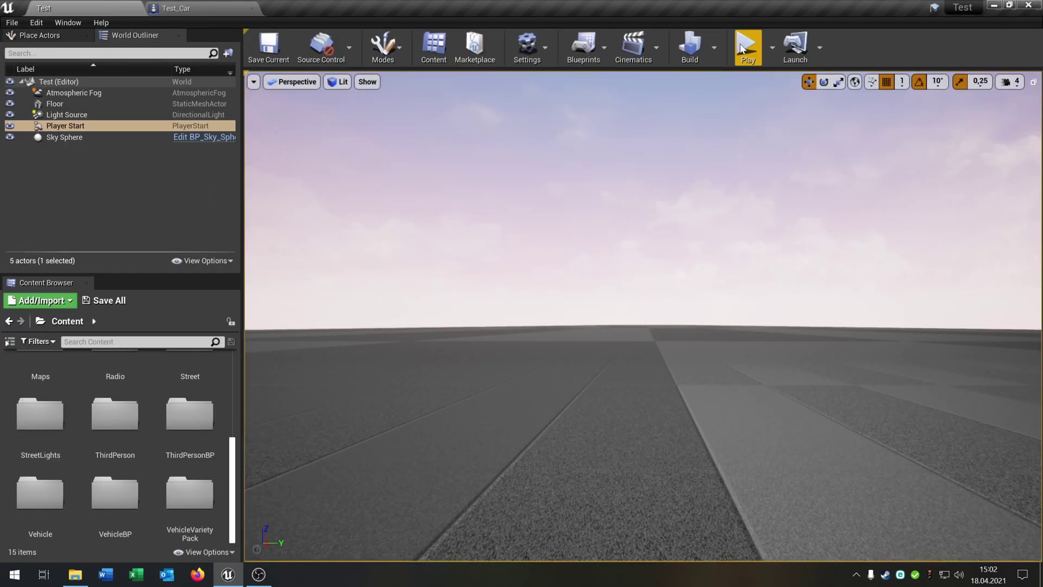
left_click(744, 49)
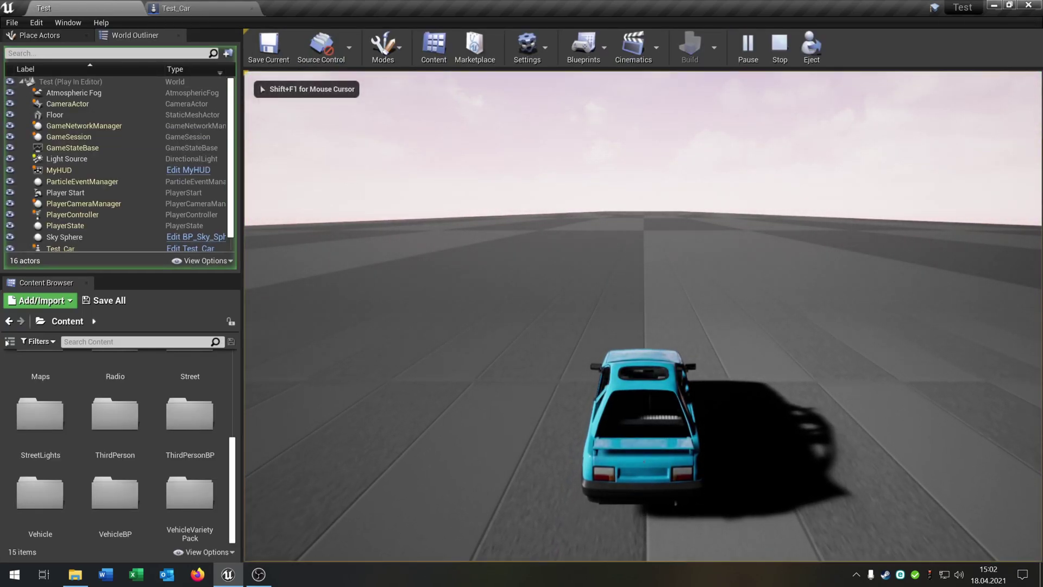
key("w")
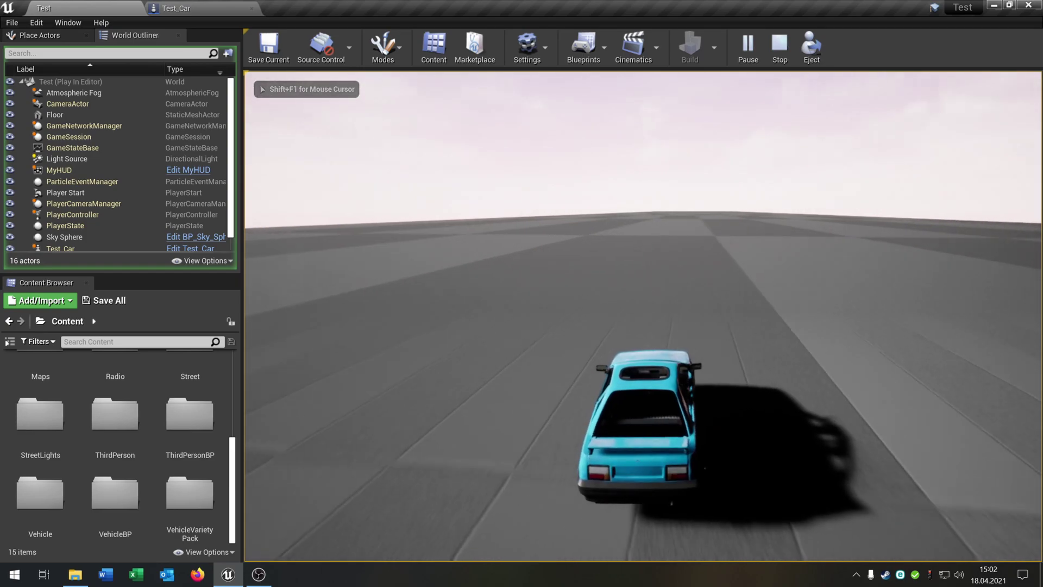
key("Escape")
Return to the Test_Car blueprint and close the compiler results.
left_click(192, 8)
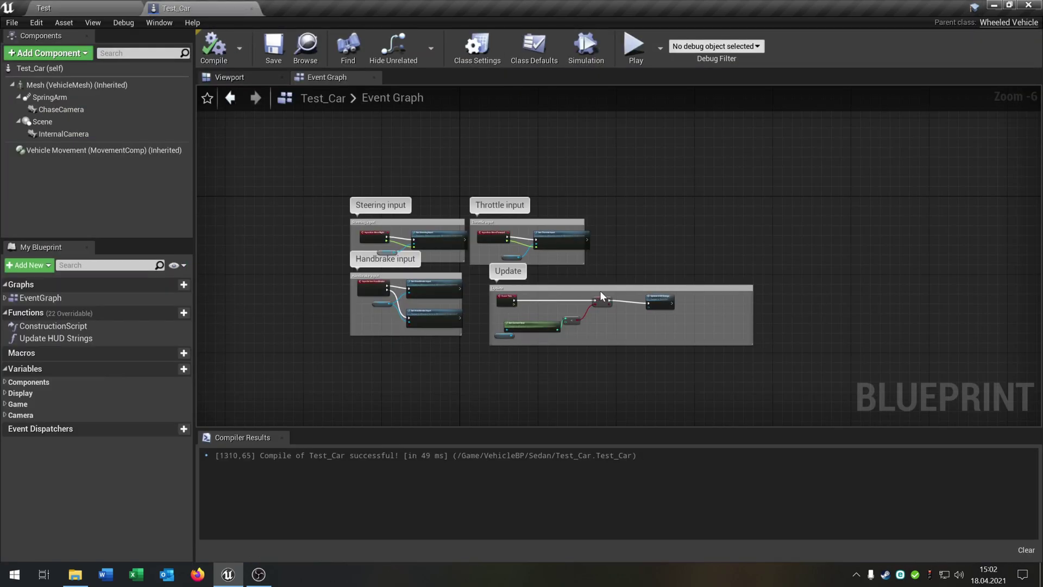
left_click(285, 438)
Open the project's Input settings and add an action mapping named ChangeCamera.
left_click(43, 7)
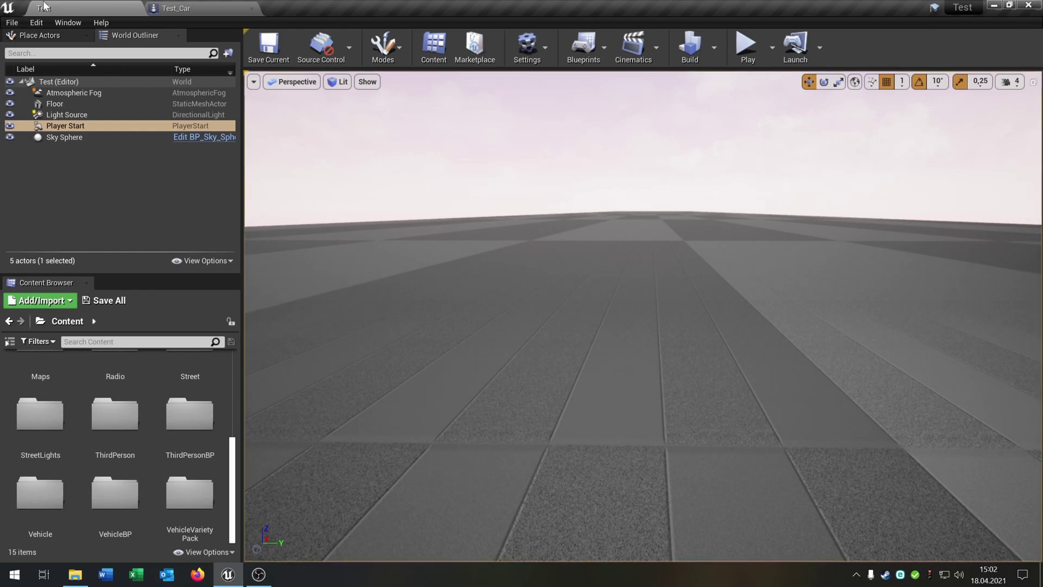
left_click(544, 55)
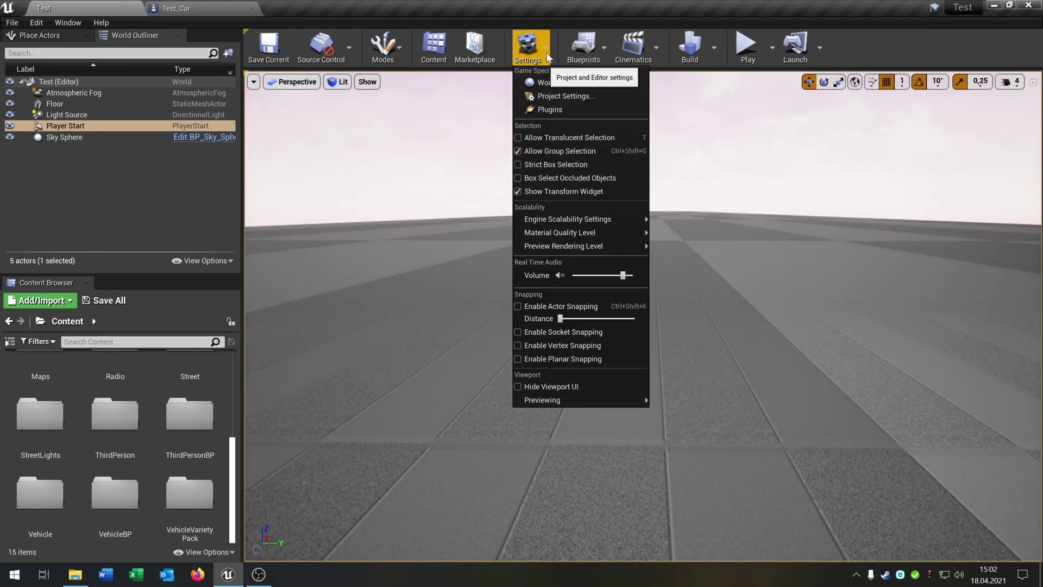
left_click(602, 98)
scroll(108, 353, "down", 5)
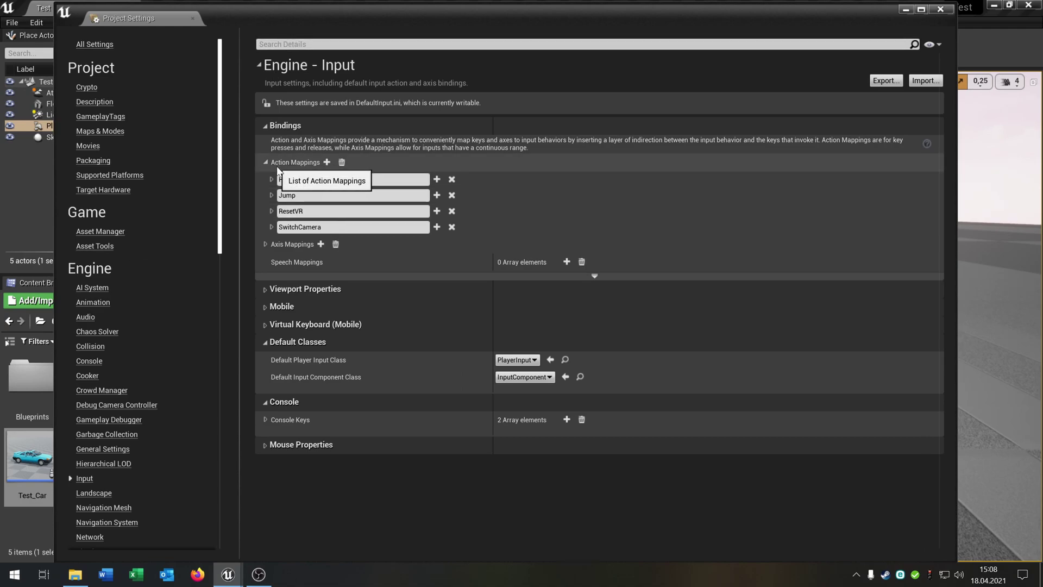
left_click(327, 162)
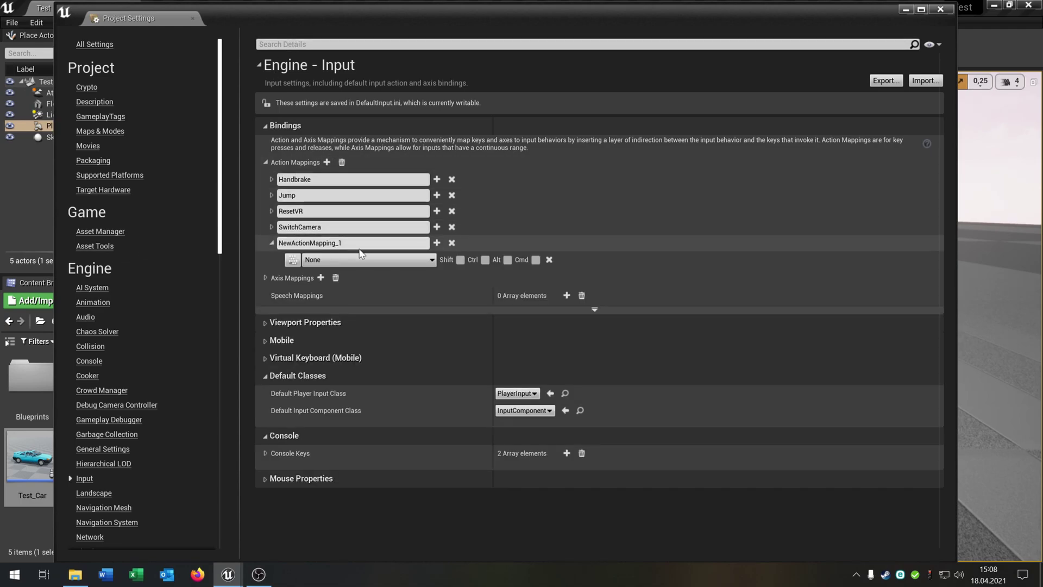
type("Change")
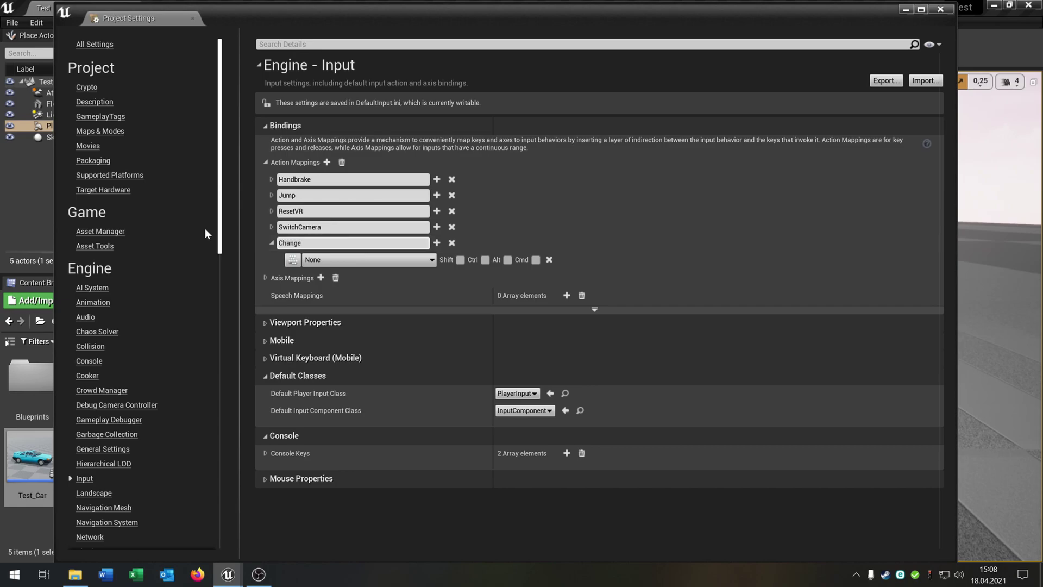
type("Camera")
Bind the ChangeCamera action mapping to the V key and close the project settings.
left_click(395, 263)
type("v")
key("Return")
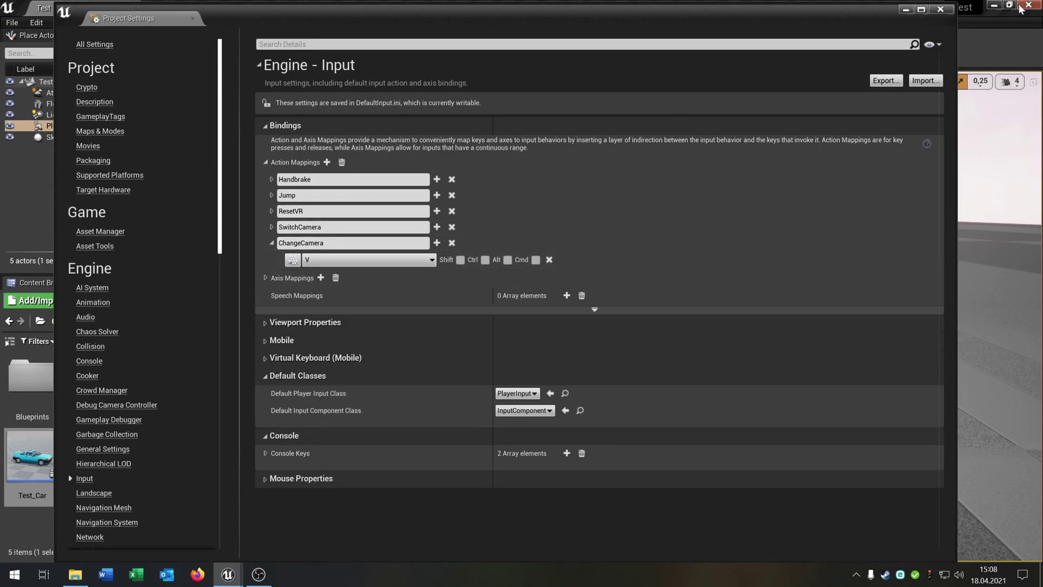
left_click(940, 11)
Add the ChangeCamera input action event to the Test_Car event graph in the empty area below the handbrake logic.
left_click(184, 6)
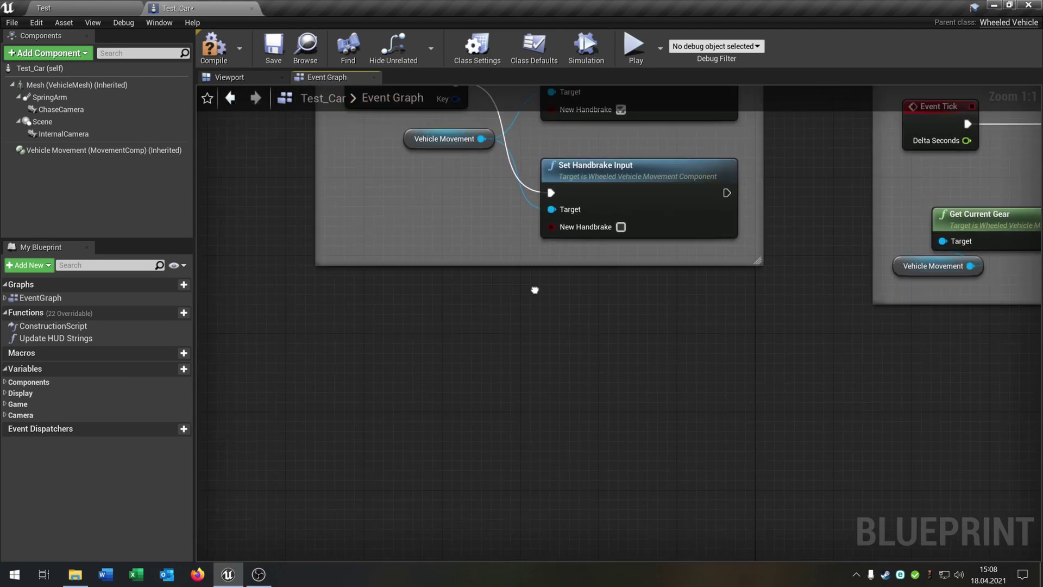
right_click(376, 340)
type("even")
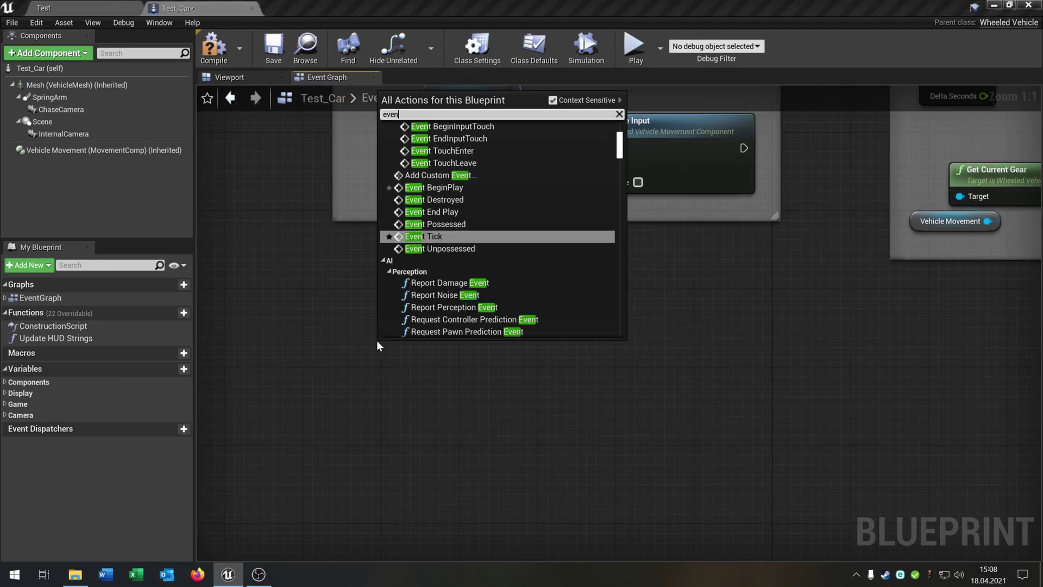
key("BackSpace")
key("BackSpace")
key("BackSpace")
key("BackSpace")
type("c")
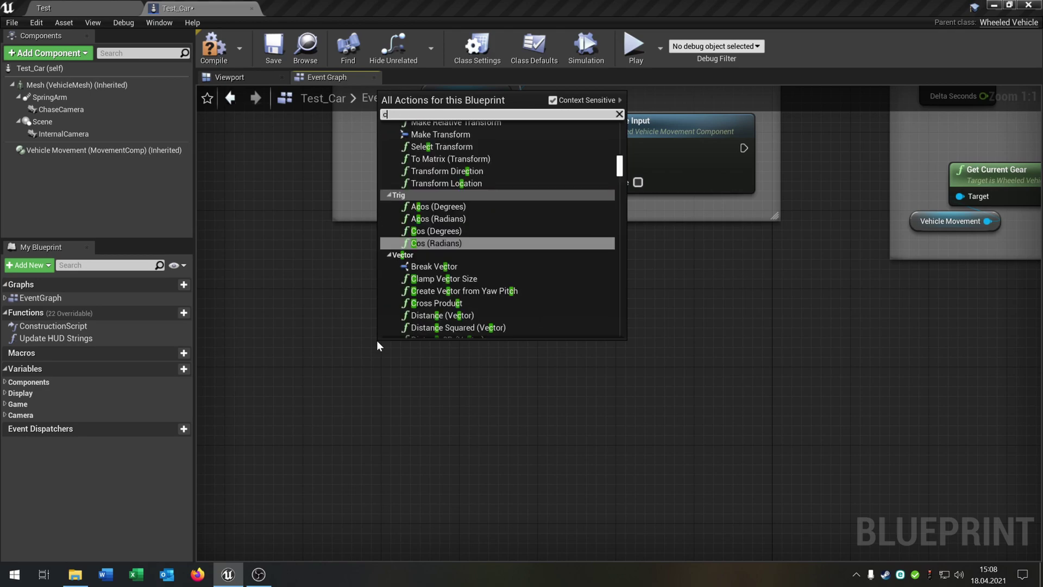
type("hangec")
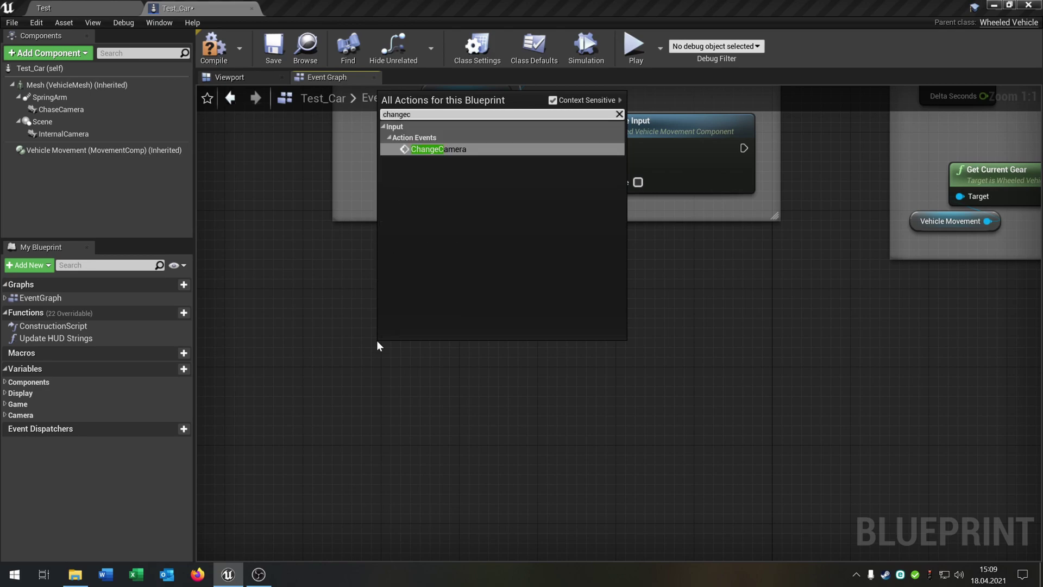
key("Return")
scroll(465, 244, "down", 1)
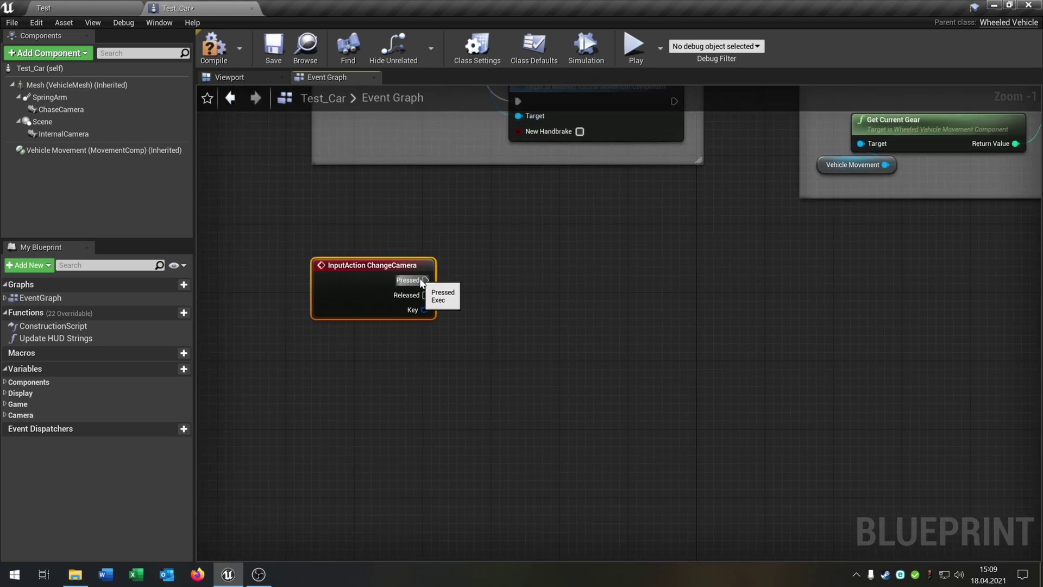
Add a Flip Flop node driven by the Pressed output of the ChangeCamera event and align it beside the event.
left_click_drag(536, 275, 536, 275)
type("f")
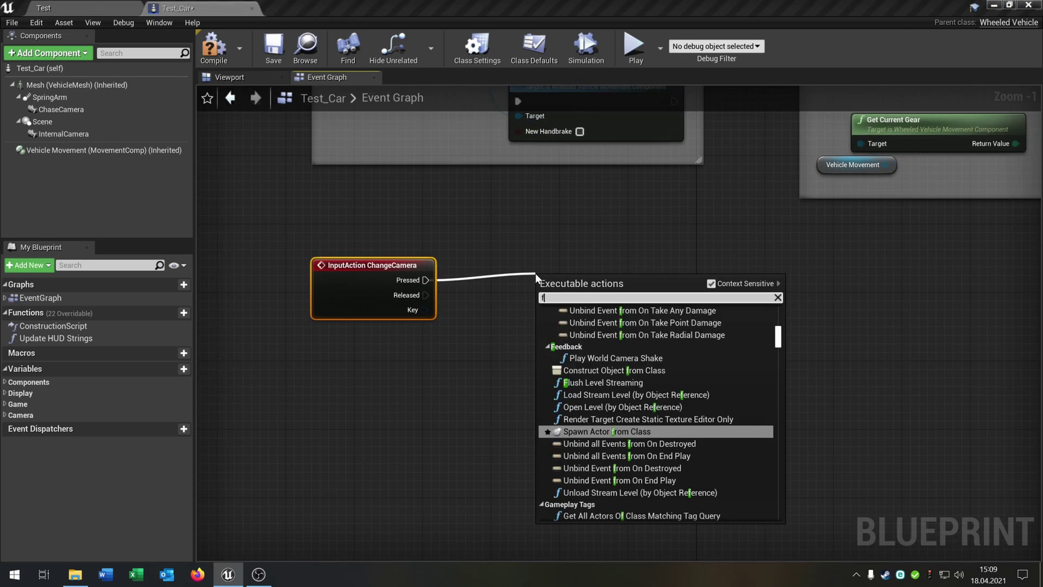
type("lip")
key("Return")
left_click_drag(551, 278, 509, 252)
right_click_drag(657, 298, 438, 329)
right_click_drag(322, 292, 434, 253)
left_click_drag(425, 254, 415, 270)
Add a Set Active node on the Flip Flop's A output and delete its Mesh reference.
left_click_drag(554, 225, 552, 227)
type("set ac")
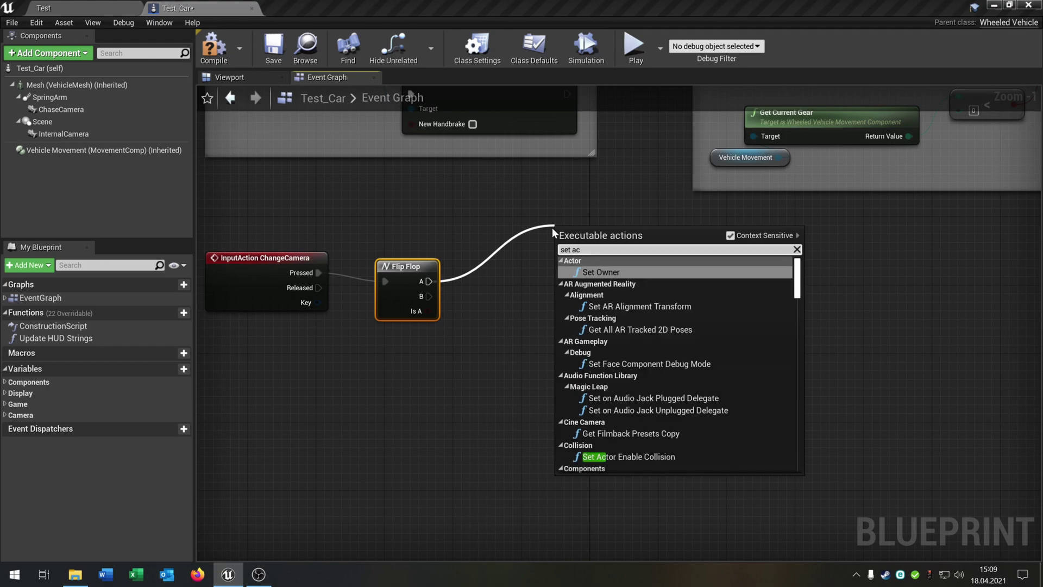
type("tive")
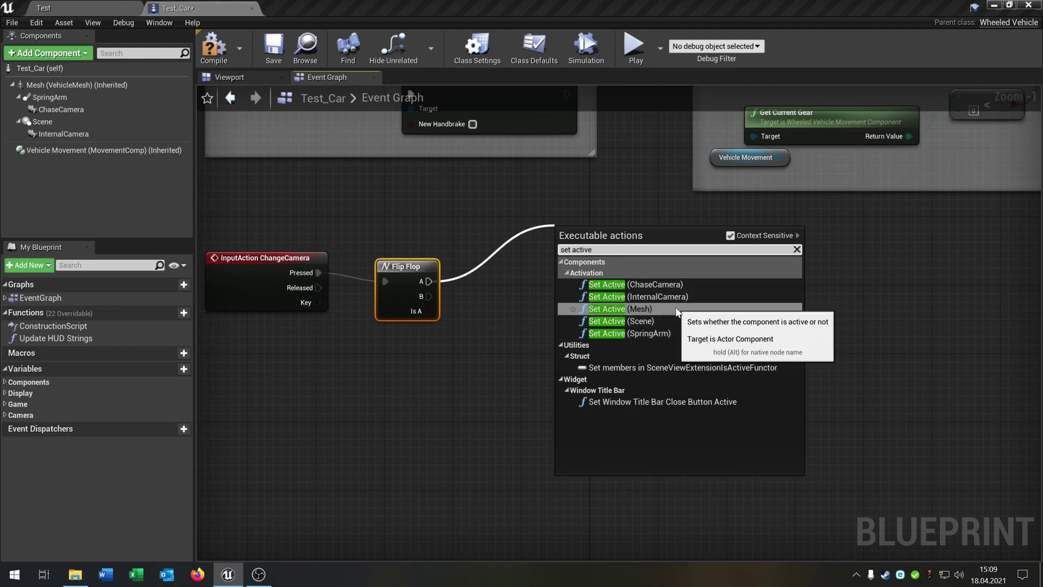
left_click(619, 308)
left_click_drag(444, 222, 455, 266)
left_click(469, 396)
right_click_drag(431, 383, 515, 329)
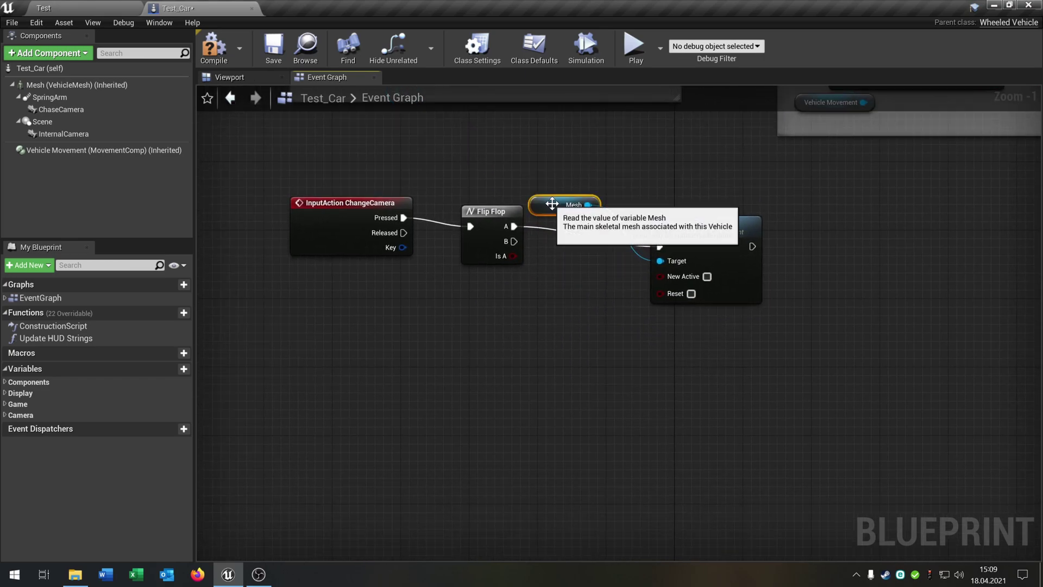
left_click(554, 205)
key("Delete")
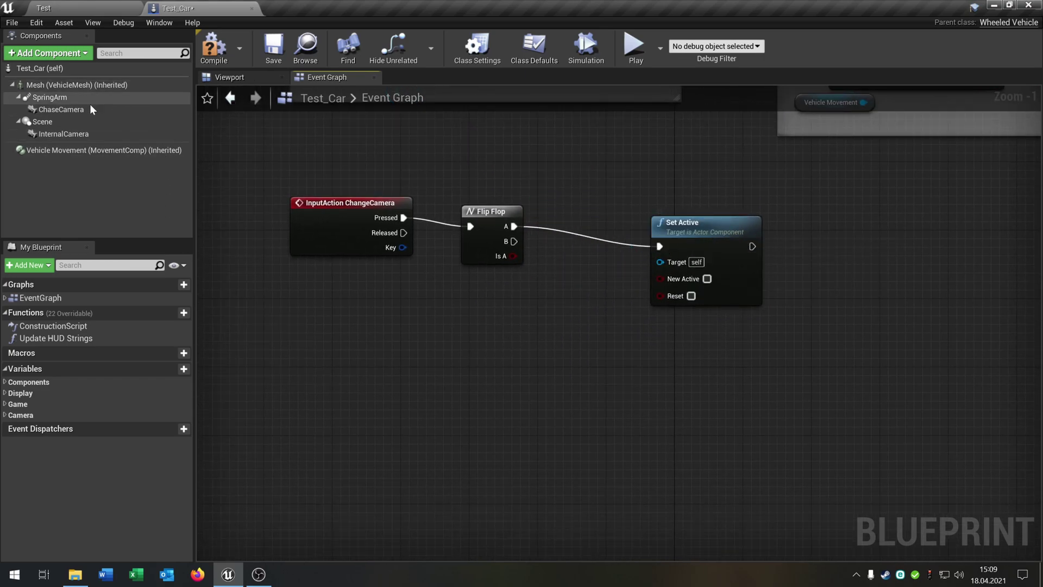
Add ChaseCamera and InternalCamera references to the graph and connect Chase Camera to the Set Active node's Target.
left_click_drag(90, 108, 479, 350)
left_click_drag(63, 134, 486, 385)
right_click_drag(631, 398, 556, 367)
left_click_drag(460, 310, 596, 231)
left_click_drag(402, 312, 386, 275)
left_click_drag(667, 192, 658, 165)
right_click_drag(763, 268, 681, 293)
Add a second Set Active node targeting Internal Camera and chain it after the first one.
left_click_drag(391, 380, 724, 278)
type("set activ")
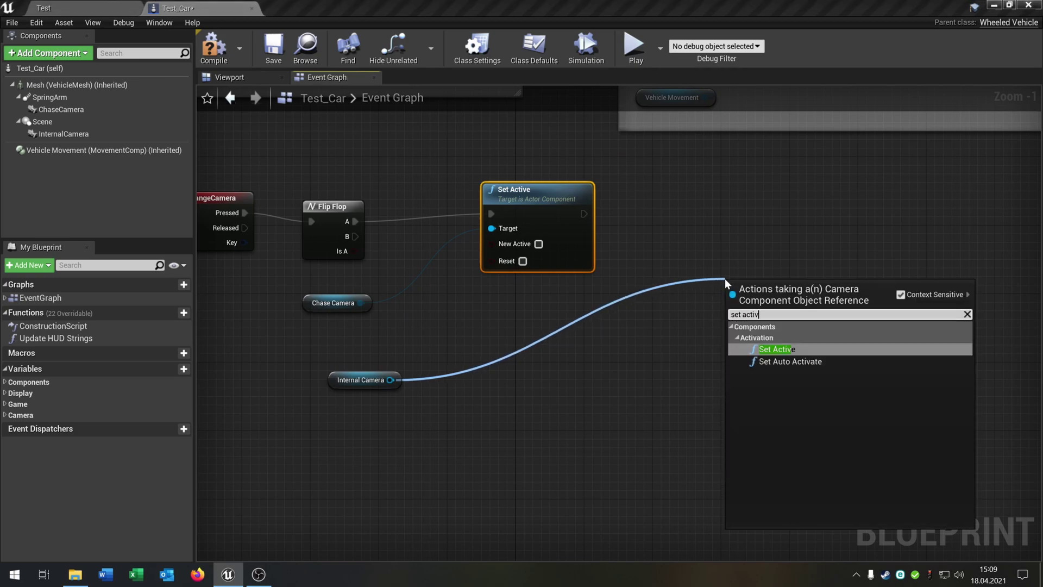
key("Return")
left_click_drag(767, 288, 697, 215)
right_click_drag(503, 446, 622, 397)
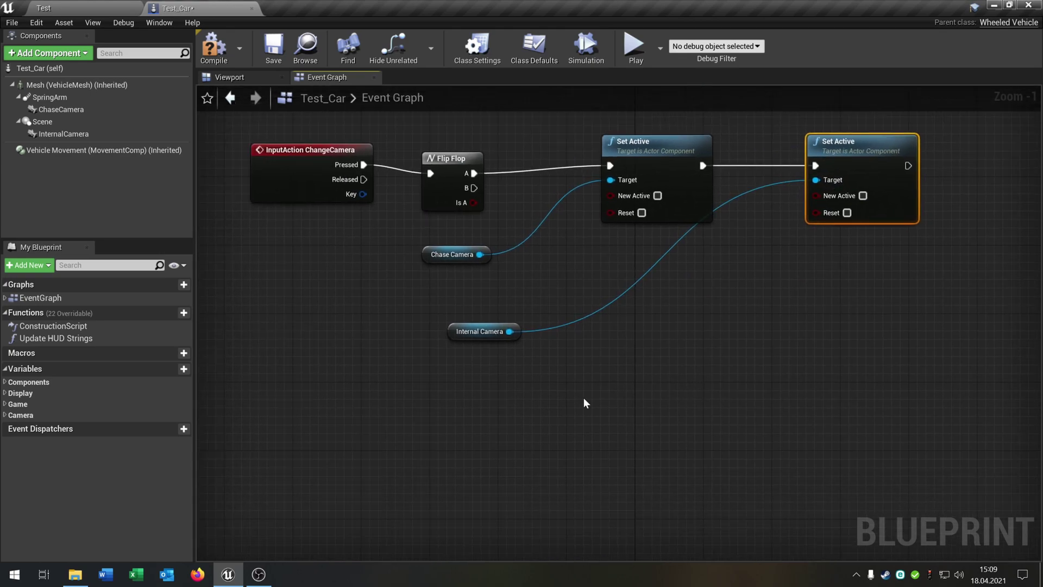
Group both camera references below the first Set Active node and enable New Active for the Chase Camera.
left_click_drag(431, 260, 465, 261)
left_click_drag(464, 338, 517, 301)
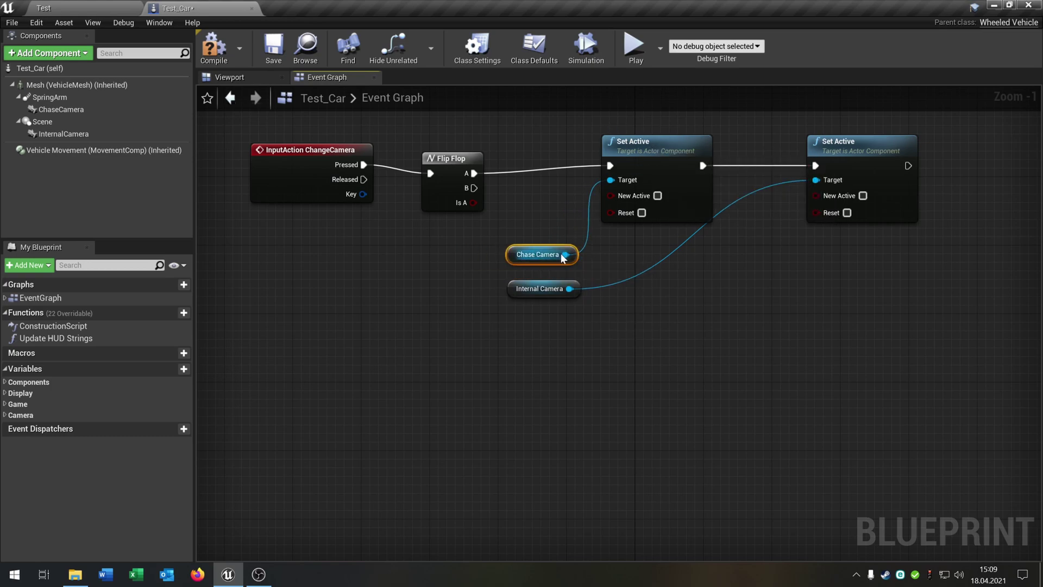
right_click_drag(720, 283, 659, 318)
left_click(775, 188)
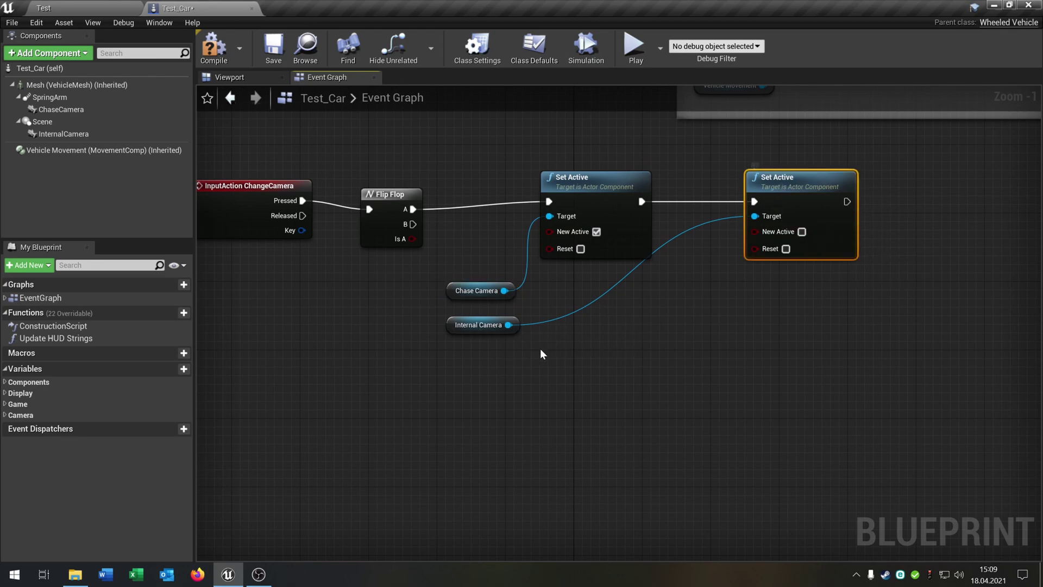
Duplicate both Set Active nodes with their camera references below the originals and connect the copy to the Flip Flop's B output.
left_click_drag(770, 199, 804, 166)
key("ctrl+c")
key("ctrl+v")
left_click_drag(800, 359, 585, 343)
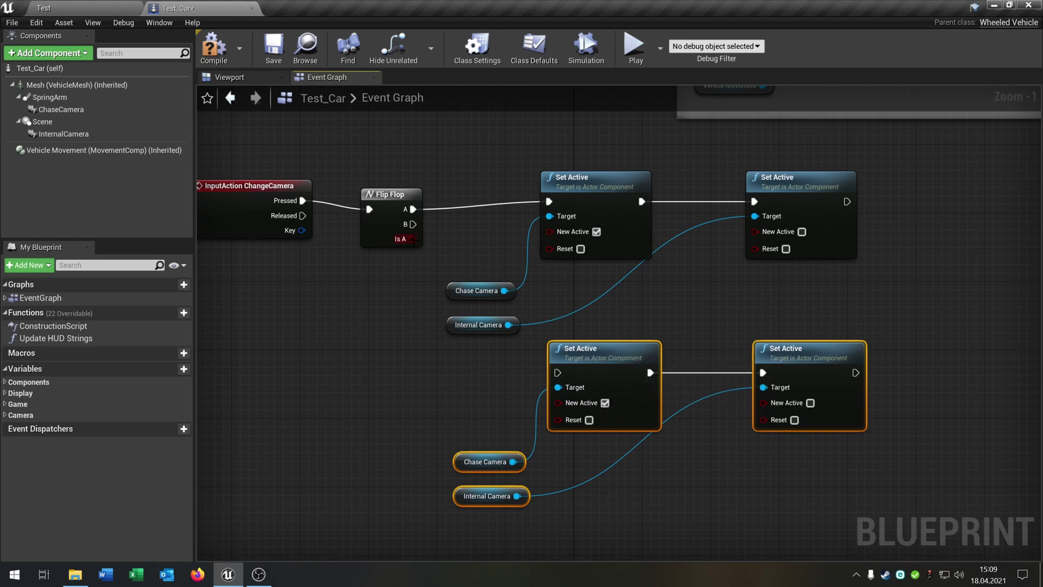
left_click_drag(413, 233, 562, 388)
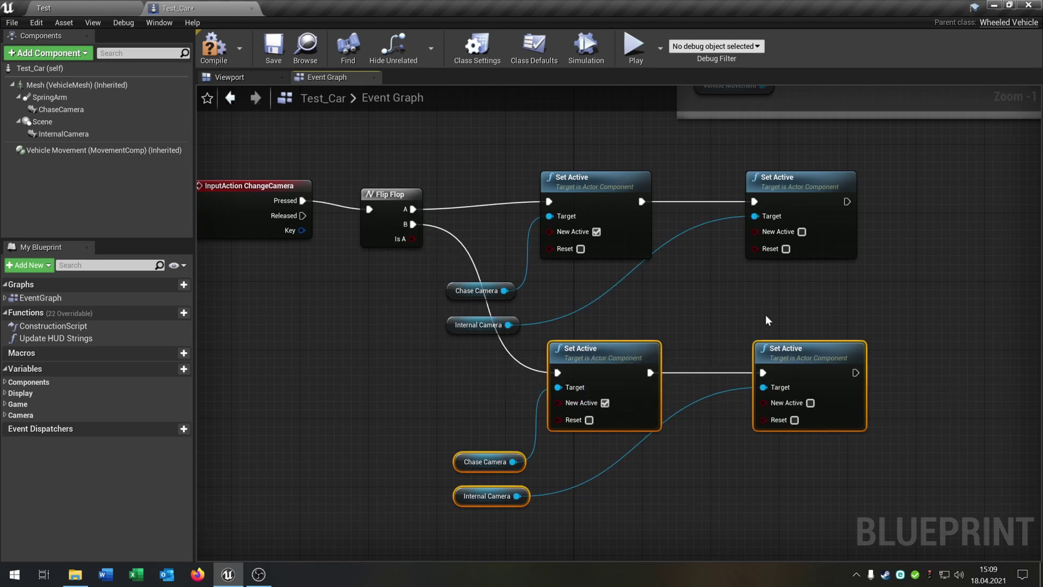
In the B branch, disable New Active for Chase Camera and enable it for Internal Camera, and compile and save the blueprint.
right_click_drag(769, 319, 779, 276)
left_click(615, 361)
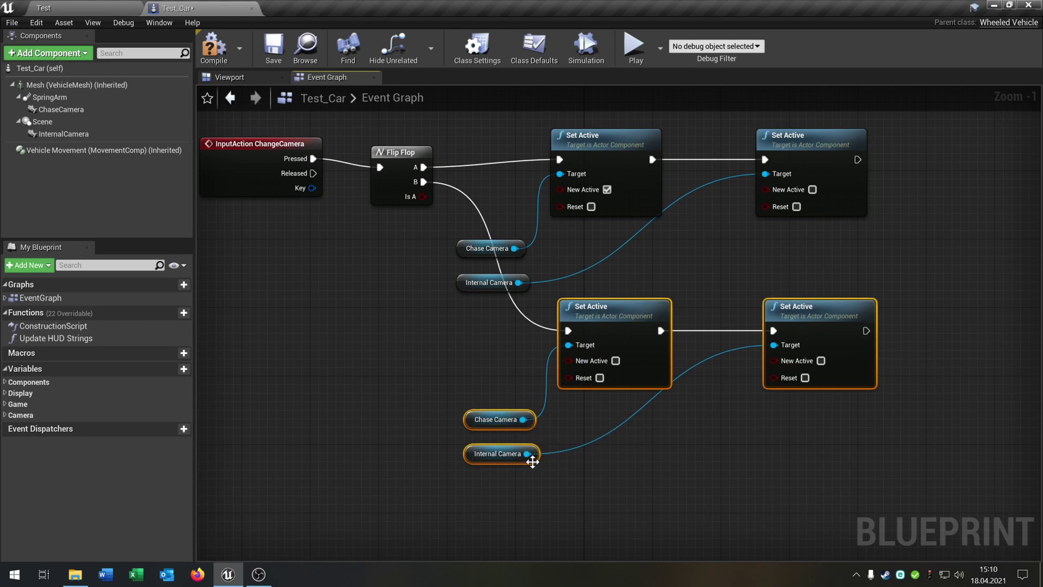
left_click(820, 362)
right_click_drag(740, 298, 673, 299)
scroll(808, 347, "down", 1)
scroll(702, 321, "down", 1)
left_click(211, 46)
left_click(271, 46)
Play-test the level, switch between the chase and internal cameras, and end the session.
left_click(115, 5)
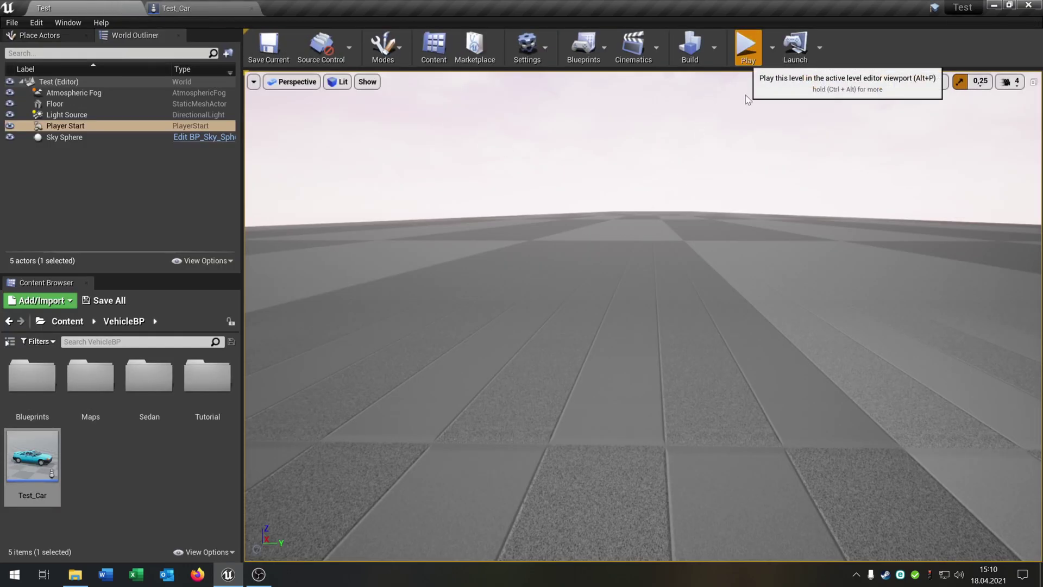
left_click(748, 52)
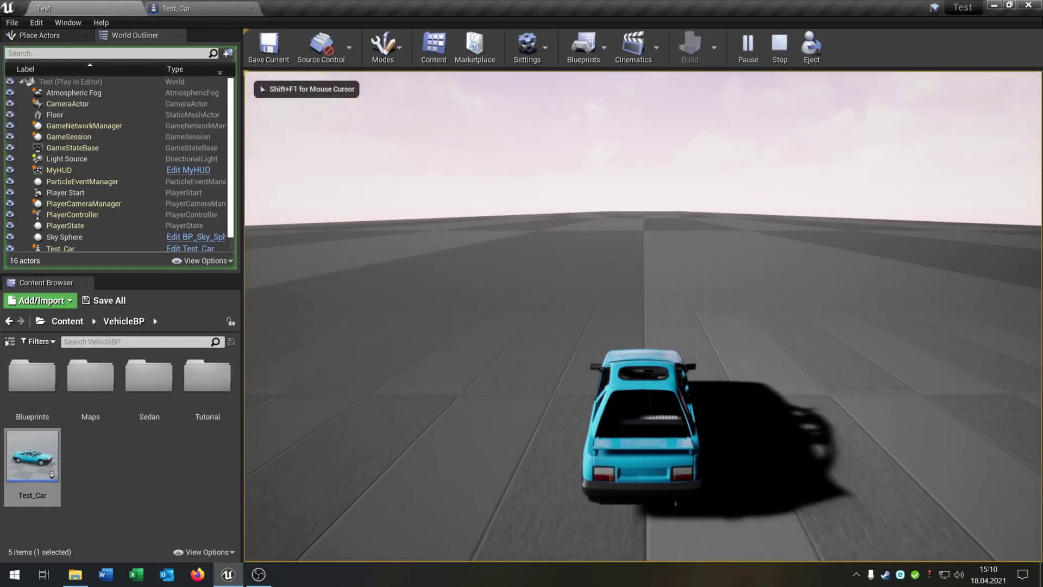
key("Tab")
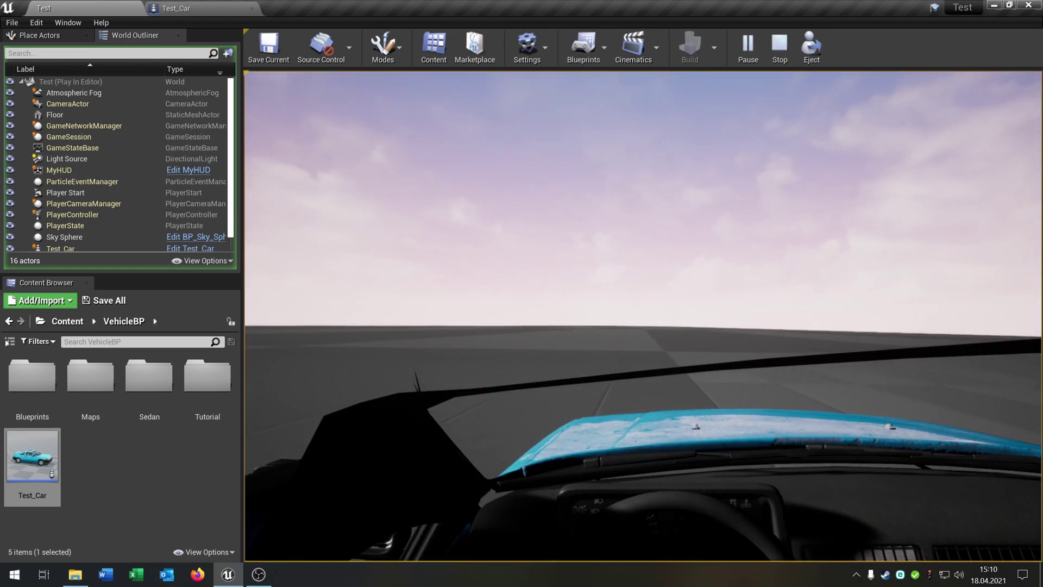
key("Tab")
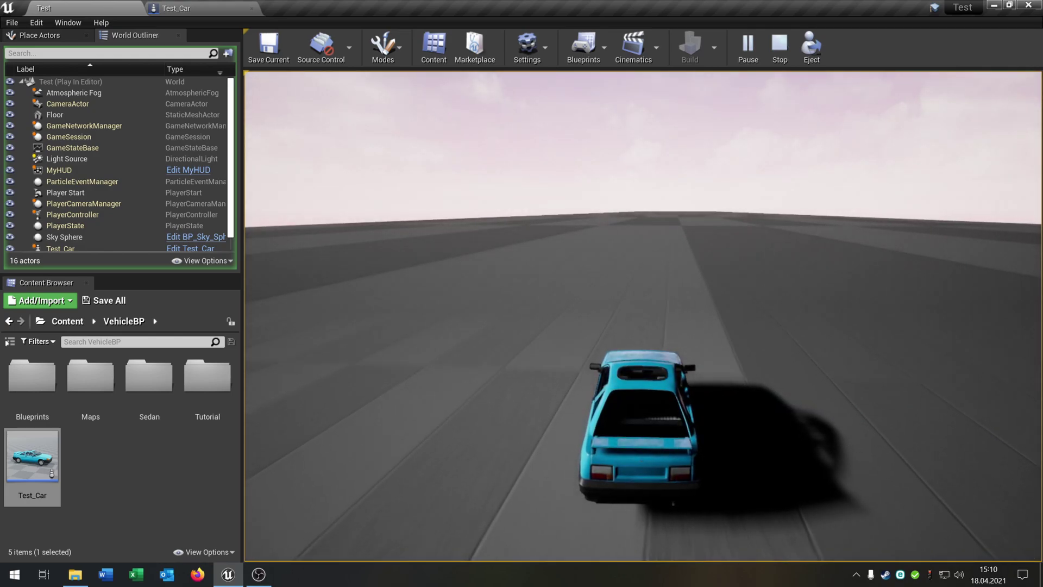
key("Escape")
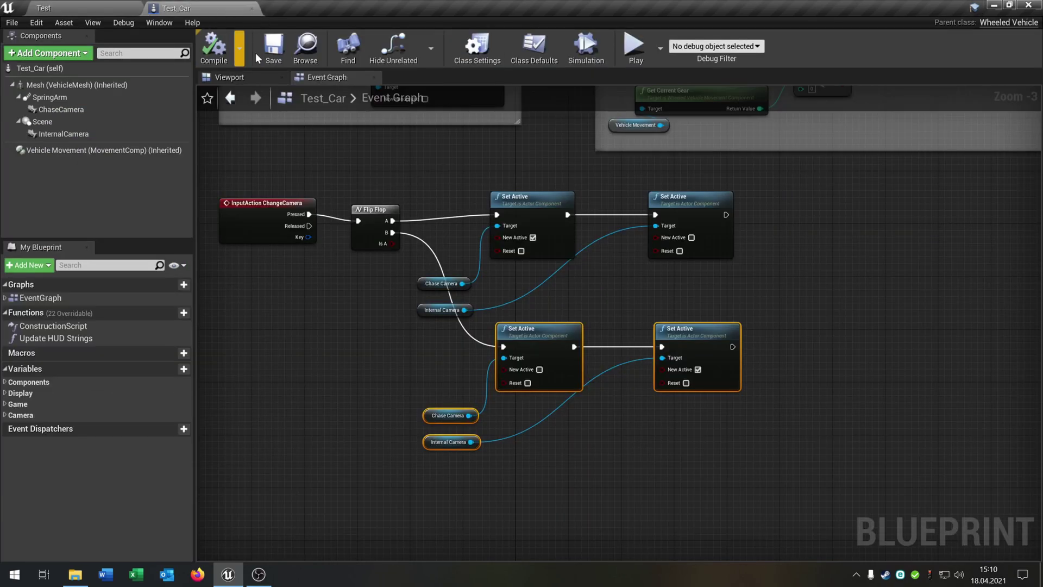
In the Test_Car viewport, lower the InternalCamera and move it back to the driver's head position above the seat.
right_click_drag(574, 308, 575, 374)
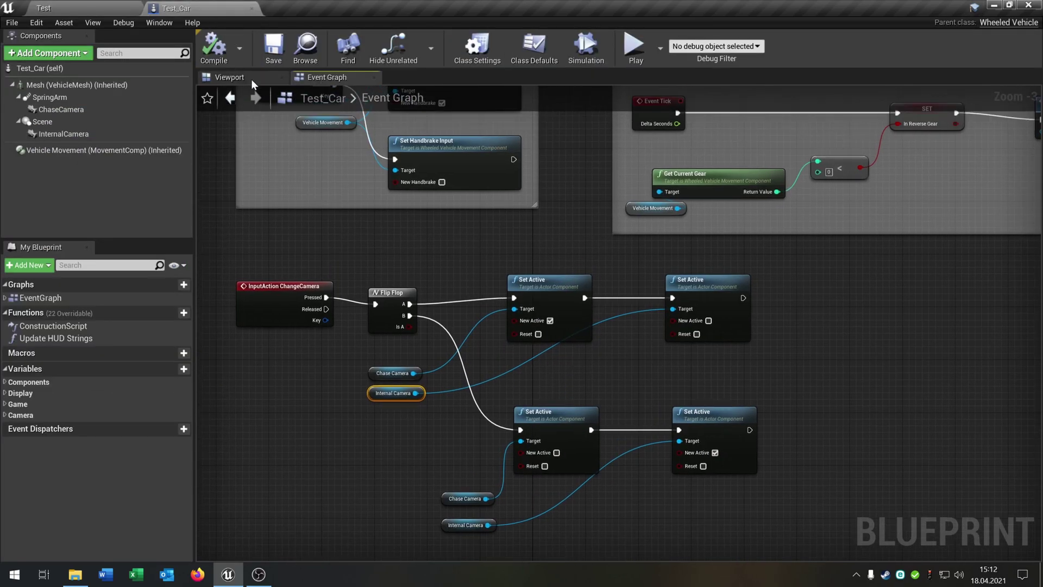
left_click(244, 76)
right_click_drag(563, 219, 709, 220)
key("w")
key("w")
left_click(642, 225)
right_click_drag(647, 227, 647, 231)
key("s")
key("w")
left_click_drag(714, 129, 663, 245)
key("d")
right_click_drag(662, 244, 521, 240)
left_click_drag(649, 269, 610, 274)
right_click_drag(607, 275, 290, 178)
key("a")
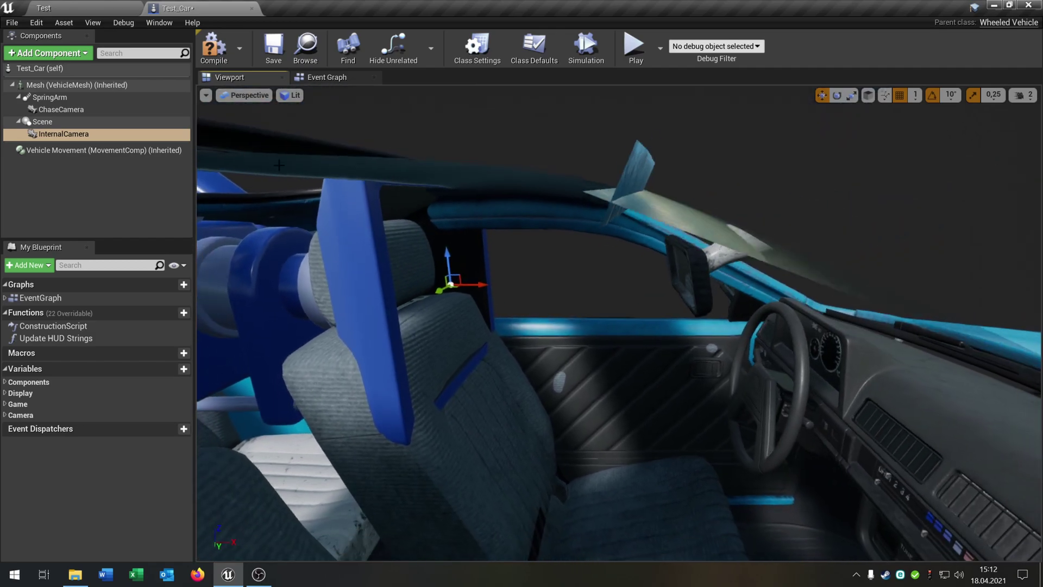
Compile and save the Test_Car blueprint, and play-test the internal camera view in the level.
left_click(214, 48)
left_click(274, 48)
left_click(106, 7)
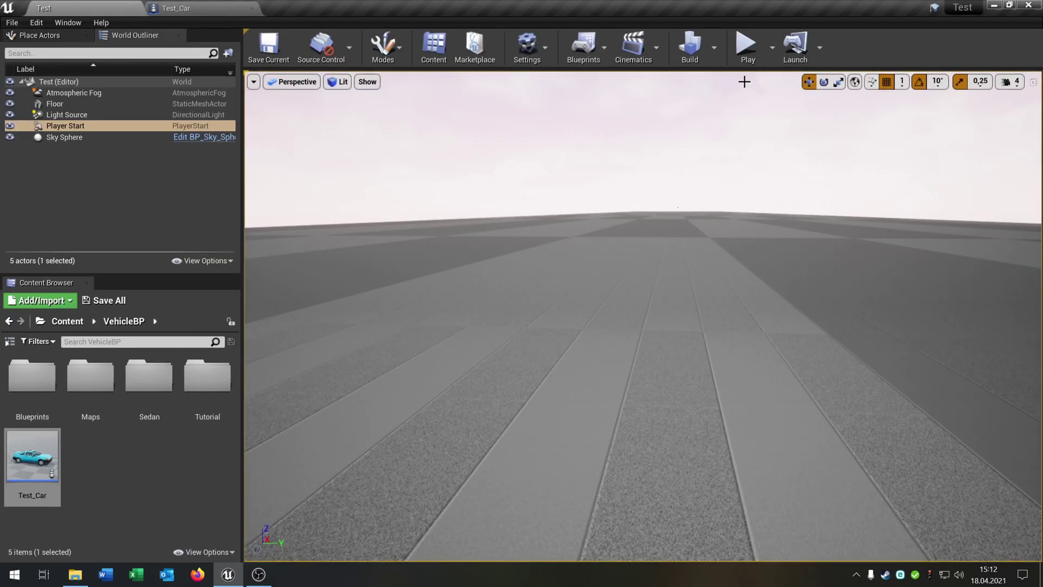
left_click(732, 167)
key("Tab")
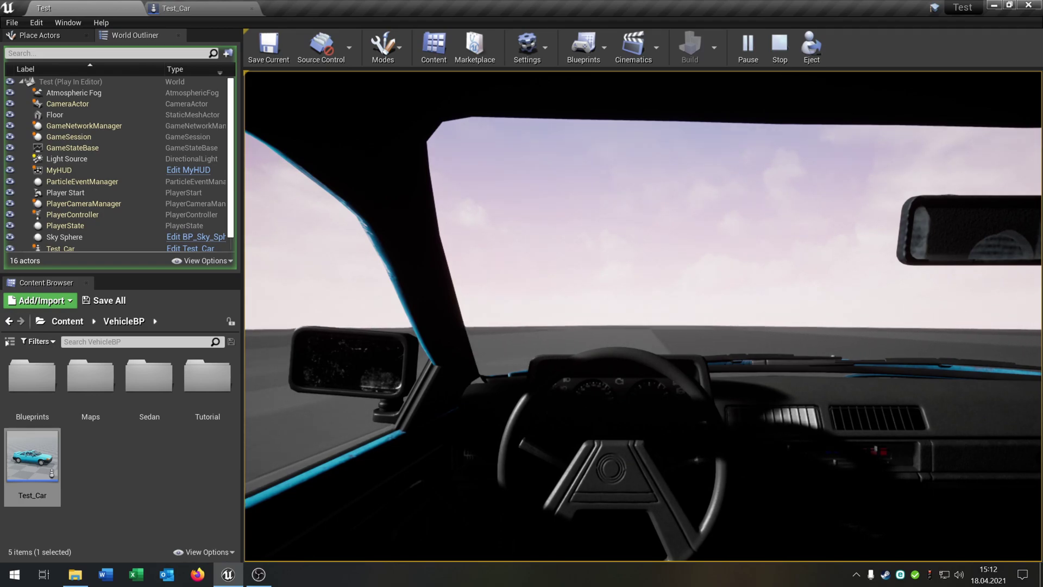
key("shift+F1")
key("Escape")
Add a Point Light component to the Test_Car blueprint and attach it to the Mesh root.
left_click(212, 9)
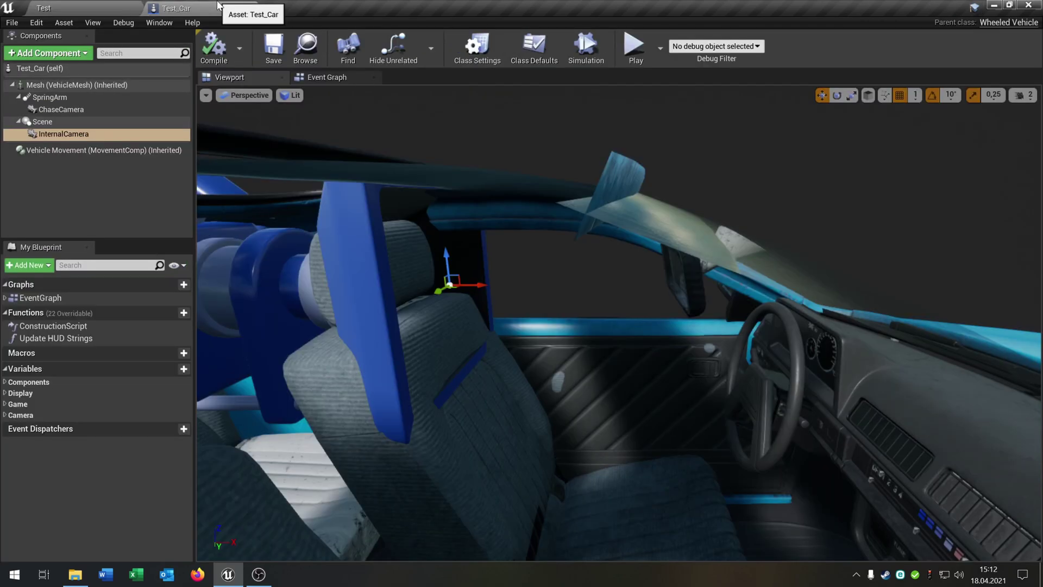
left_click(49, 52)
type("poin")
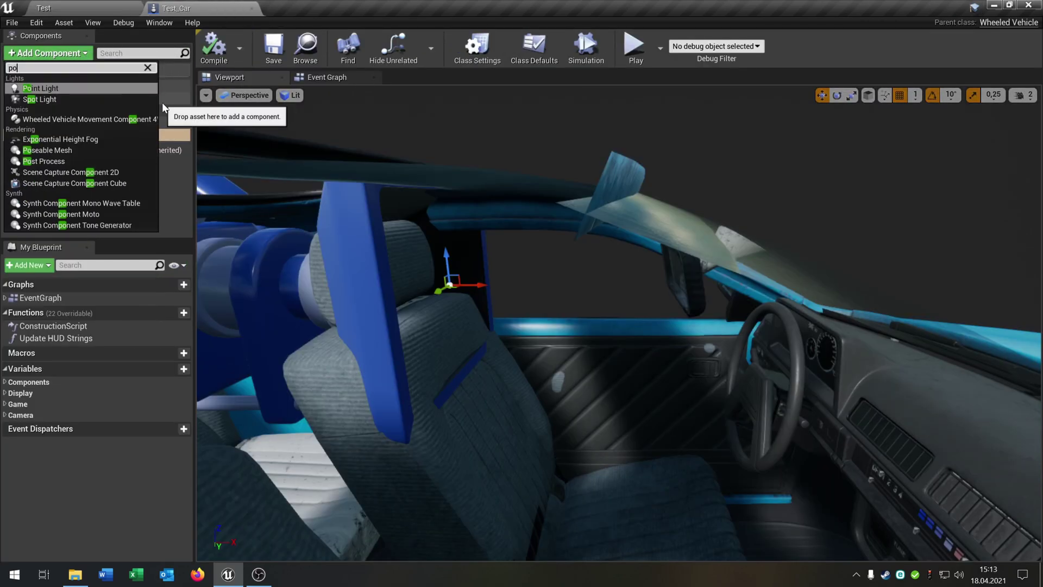
left_click(100, 86)
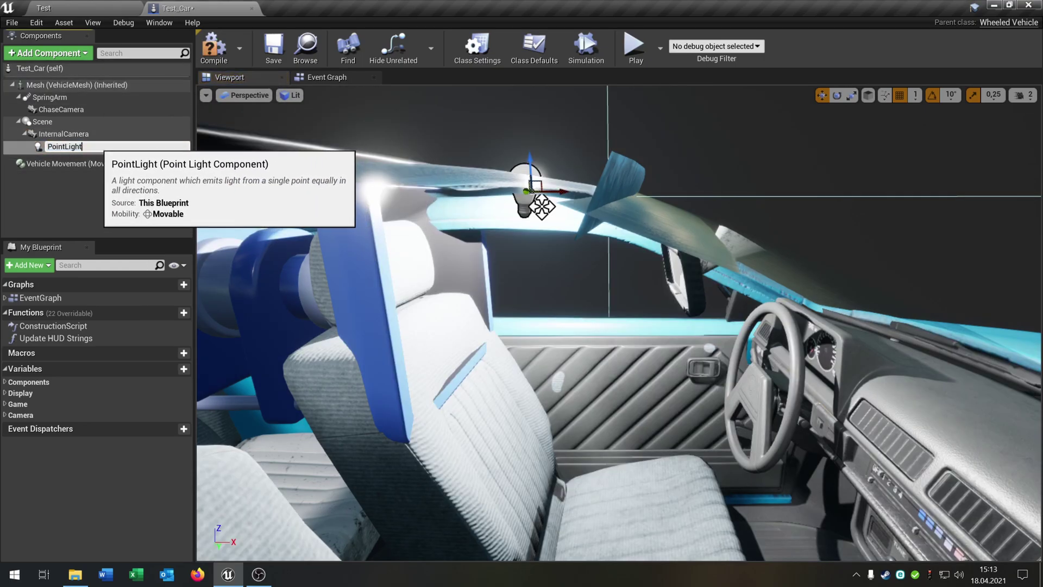
left_click(71, 198)
left_click_drag(64, 146, 60, 84)
Open the component details and set the PointLight's intensity to 50.
left_click(160, 24)
left_click(200, 58)
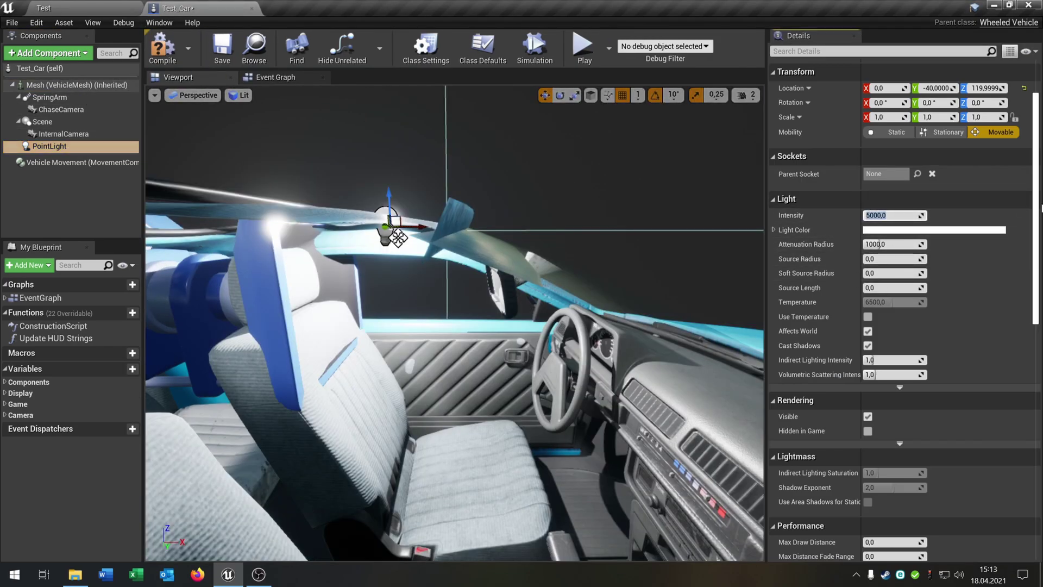
key("Return")
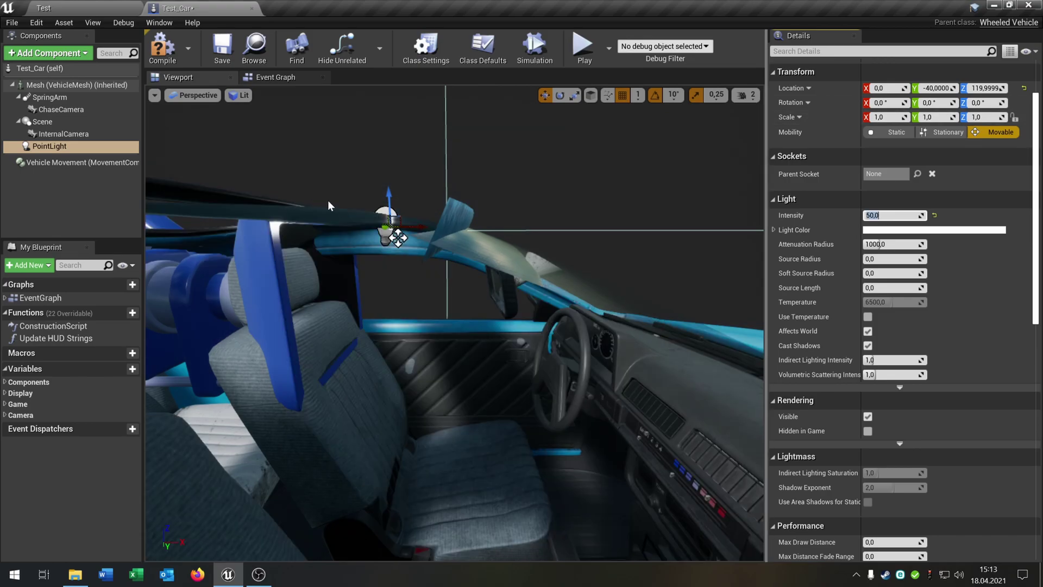
Move the PointLight near the steering wheel at about X 27 and Z 88, set its intensity to 30 and save the blueprint.
left_click_drag(385, 189, 388, 301)
left_click_drag(431, 341, 516, 341)
right_click_drag(516, 341, 570, 329)
key("a")
right_click_drag(416, 359, 453, 364)
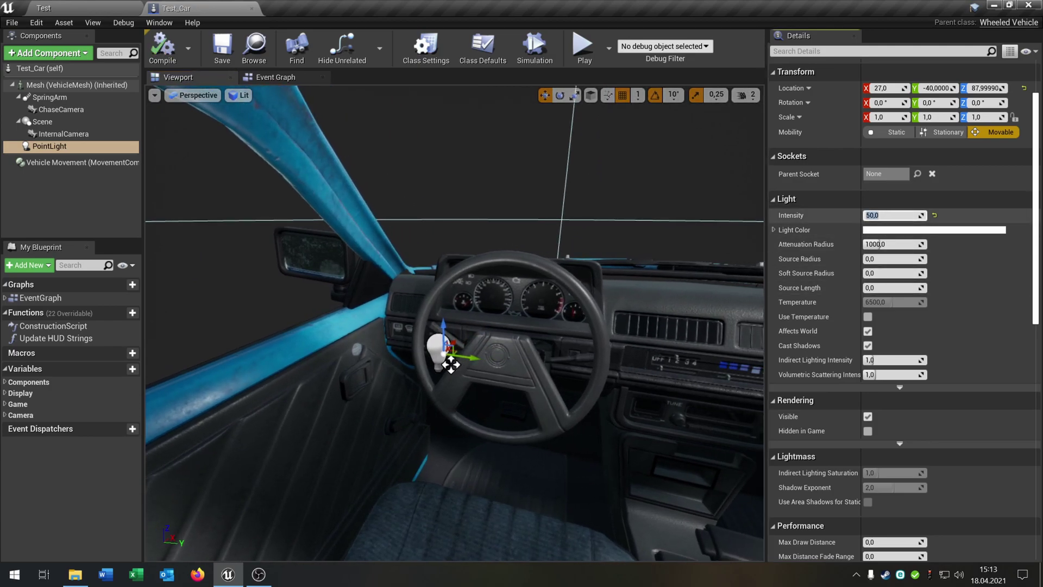
key("Return")
left_click(221, 48)
Play-test the level, switch to the internal camera to check the cabin lighting, and end the session.
left_click(87, 8)
left_click(751, 59)
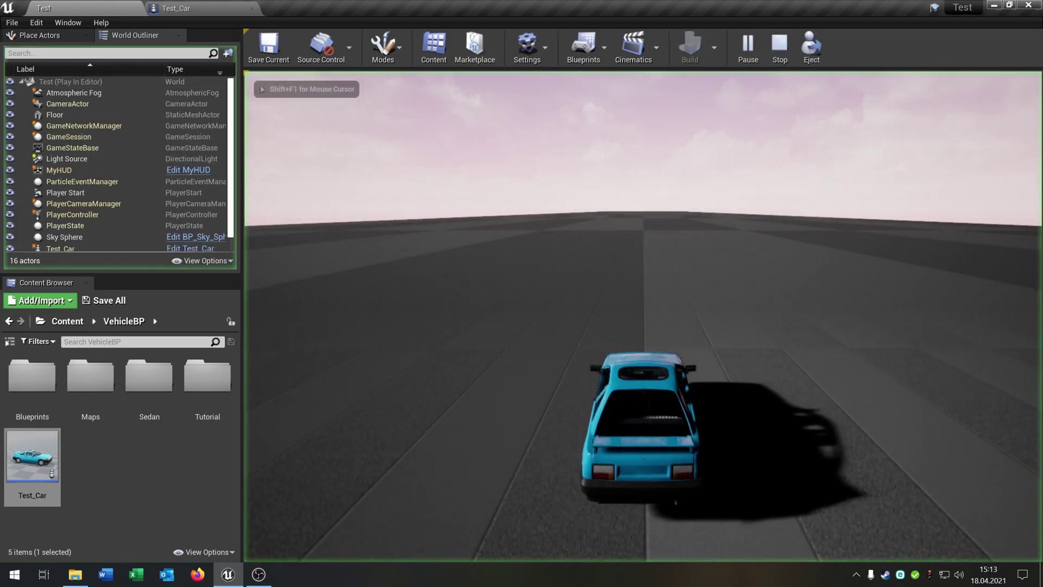
key("c")
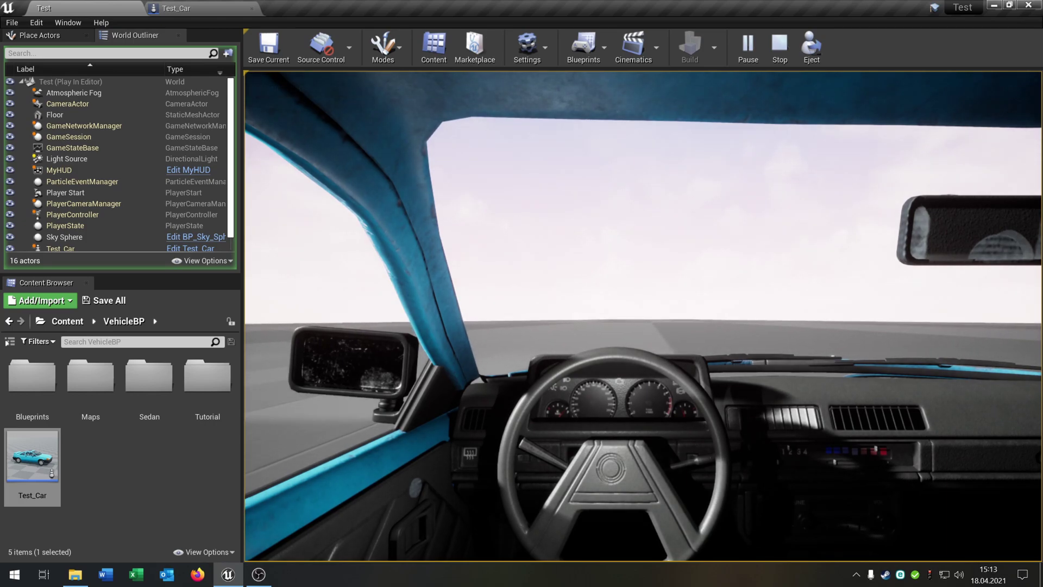
key("shift+F1")
key("Escape")
Return to the Test_Car blueprint and move the PointLight to X 22.
left_click(223, 7)
right_click_drag(378, 408, 404, 409)
key("w")
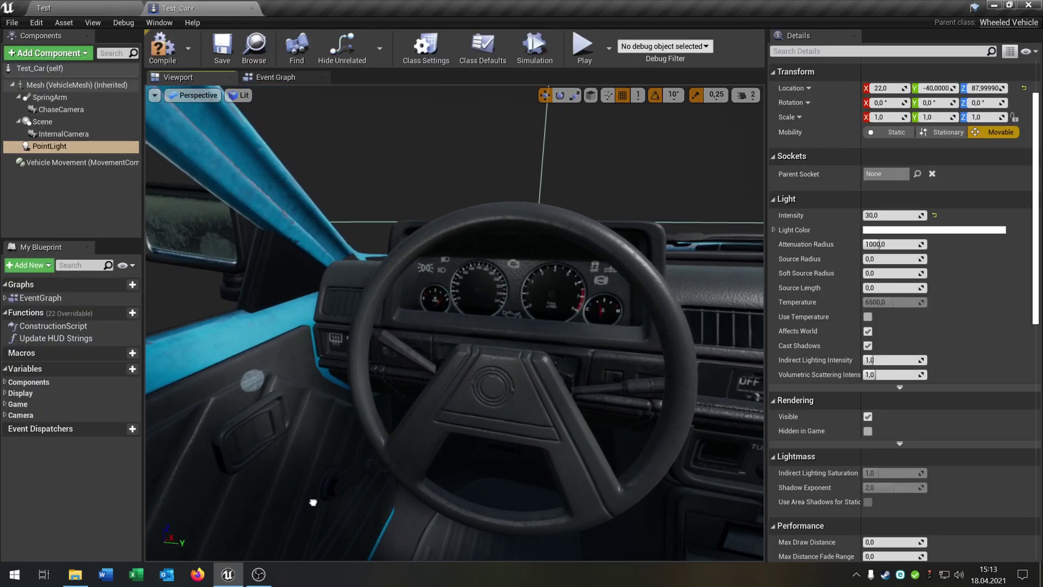
Move the PointLight to X 23, compile the Test_Car blueprint and close its component details.
key("s")
mouse_move(415, 452)
right_mouse_down()
mouse_move(358, 452)
mouse_move(412, 402)
mouse_move(415, 452)
right_mouse_up()
key("w")
key("s")
mouse_move(234, 239)
right_mouse_down()
mouse_move(206, 238)
mouse_move(229, 222)
mouse_move(234, 239)
right_mouse_up()
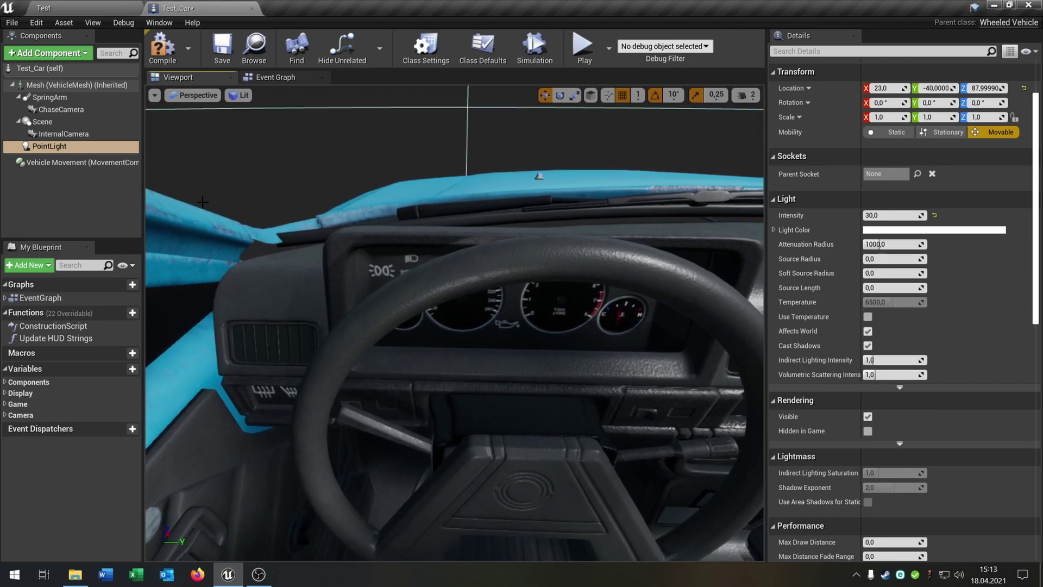
left_click(174, 46)
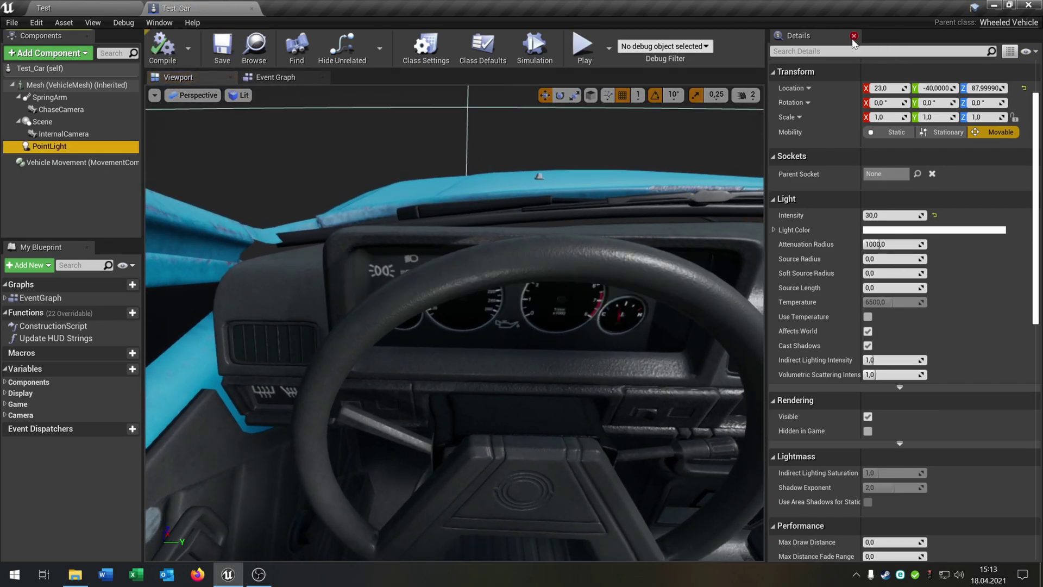
left_click(853, 36)
Return to the Test level and open the HUD folder under Content to look through its assets.
left_click(44, 8)
left_click(68, 321)
left_click(56, 449)
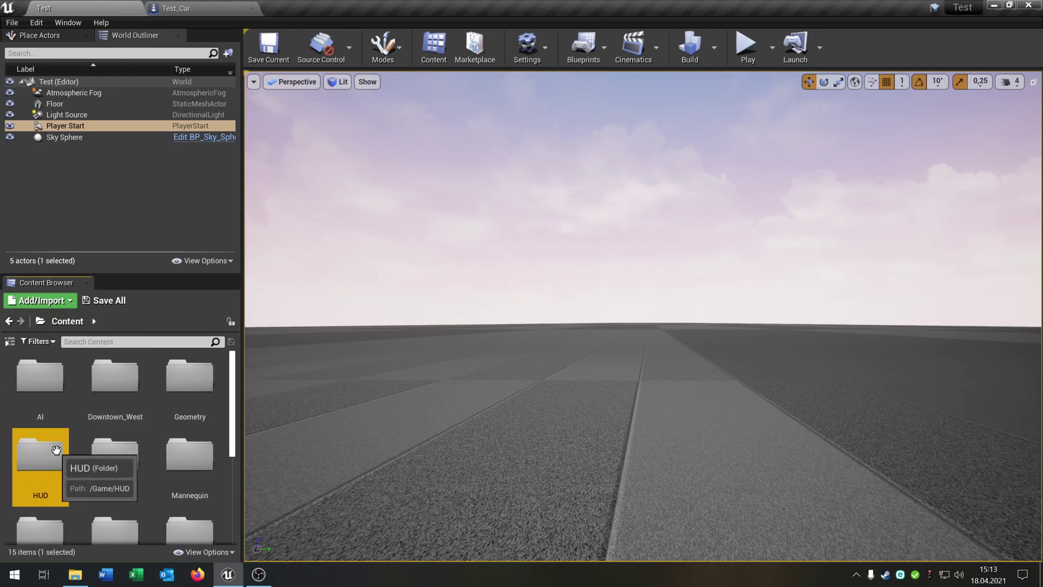
double_click(56, 450)
scroll(155, 497, "down", 1)
scroll(155, 496, "up", 1)
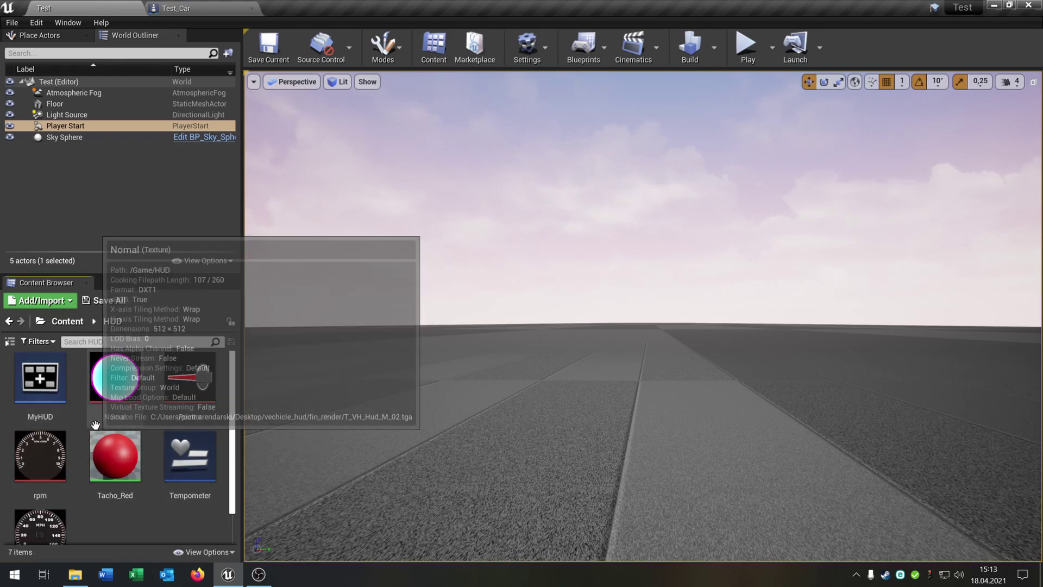
scroll(95, 507, "down", 1)
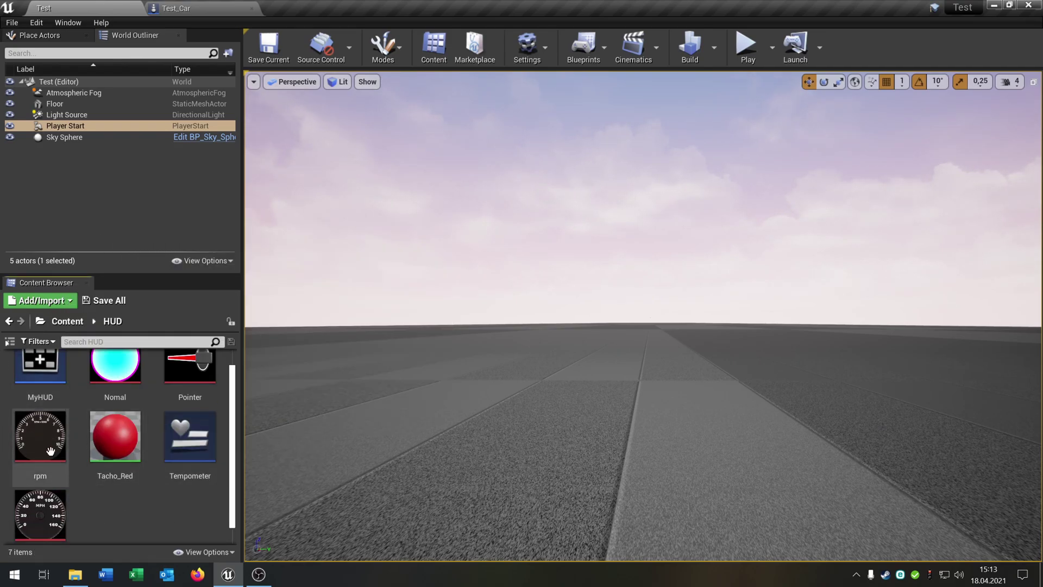
scroll(93, 522, "up", 1)
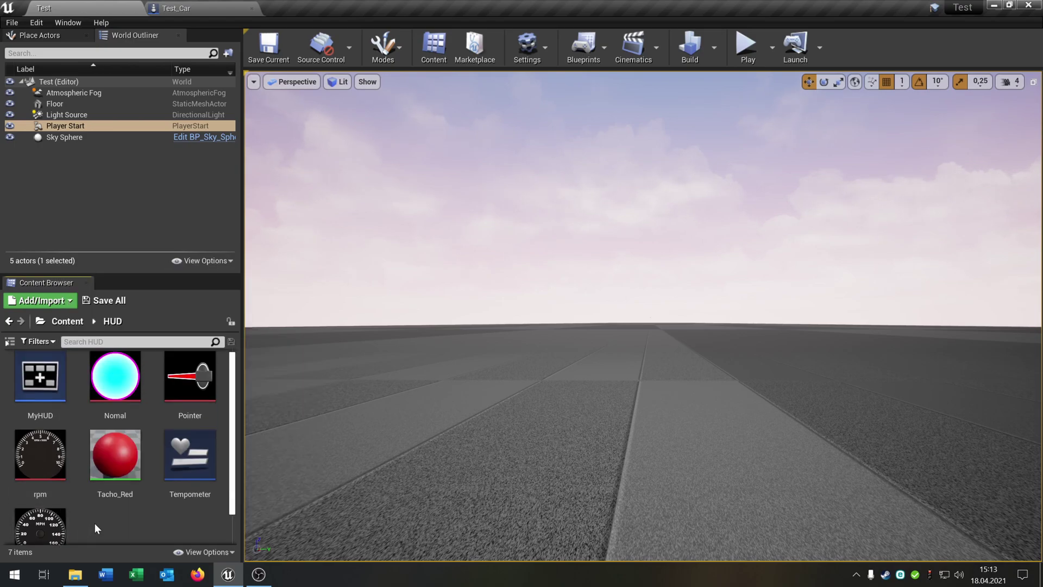
Open the Tacho_Red material to examine its colour setup, close it and return to the HUD assets.
double_click(119, 449)
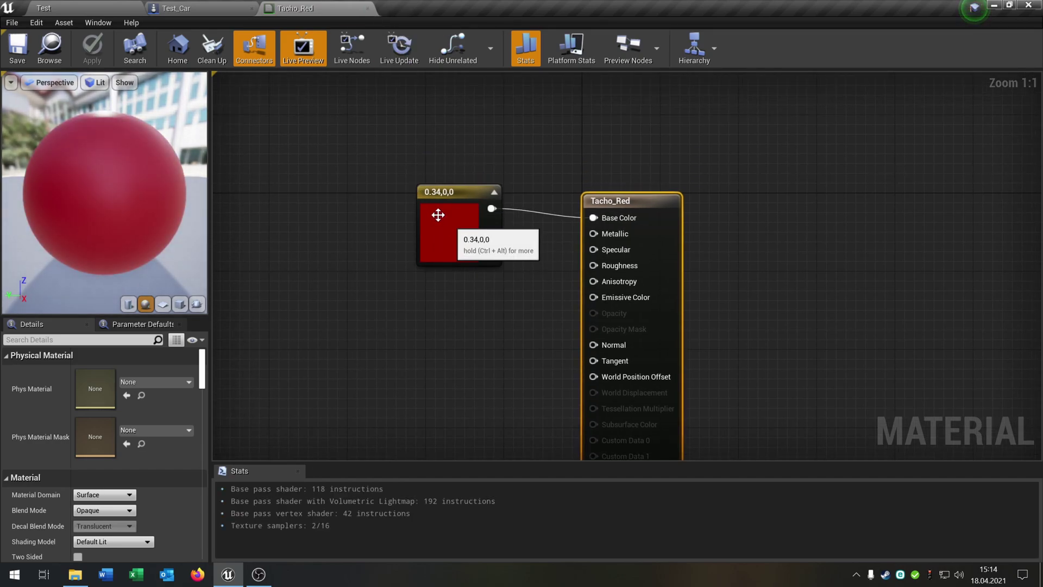
left_click(367, 9)
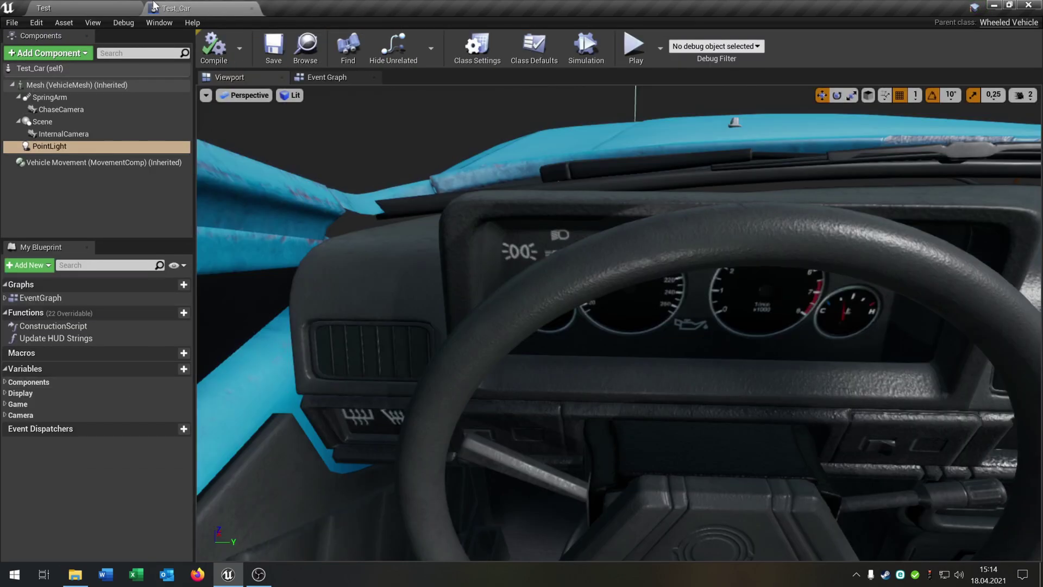
left_click(82, 8)
left_click(115, 375)
scroll(169, 503, "down", 2)
scroll(165, 472, "up", 3)
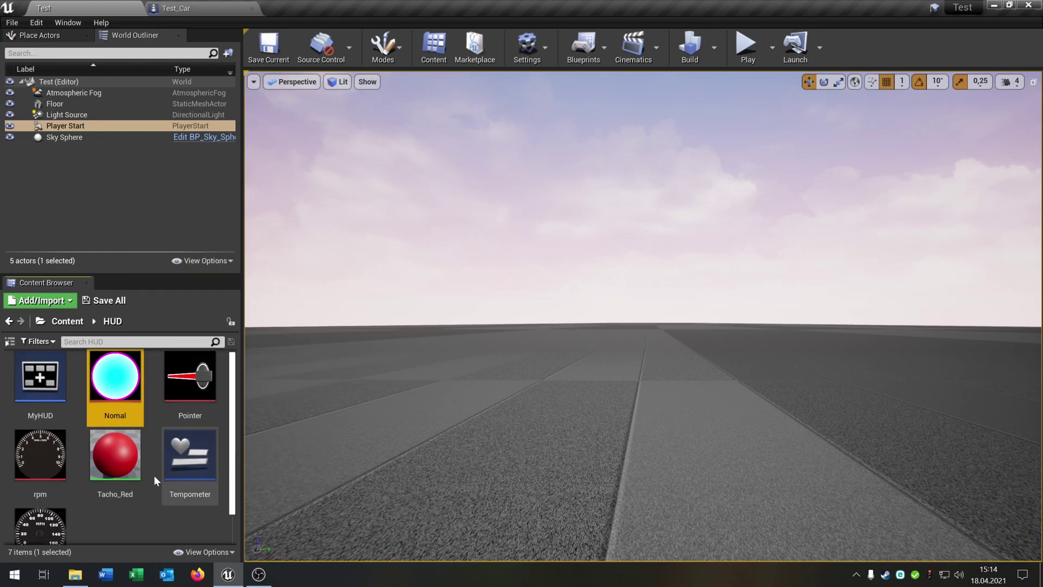
Create a new material named Tempometer_M in the HUD folder.
scroll(133, 529, "down", 1)
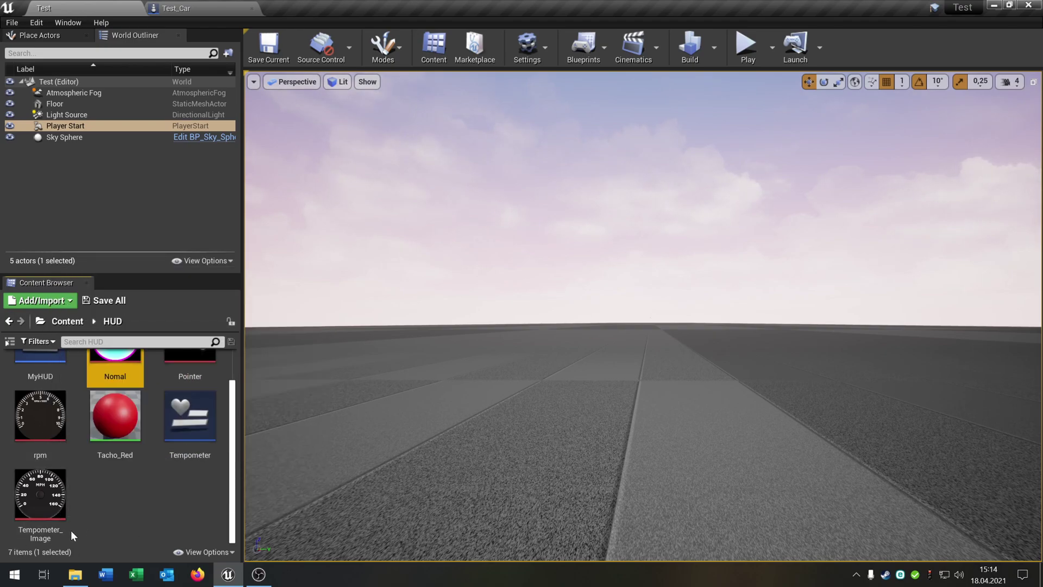
right_click(117, 497)
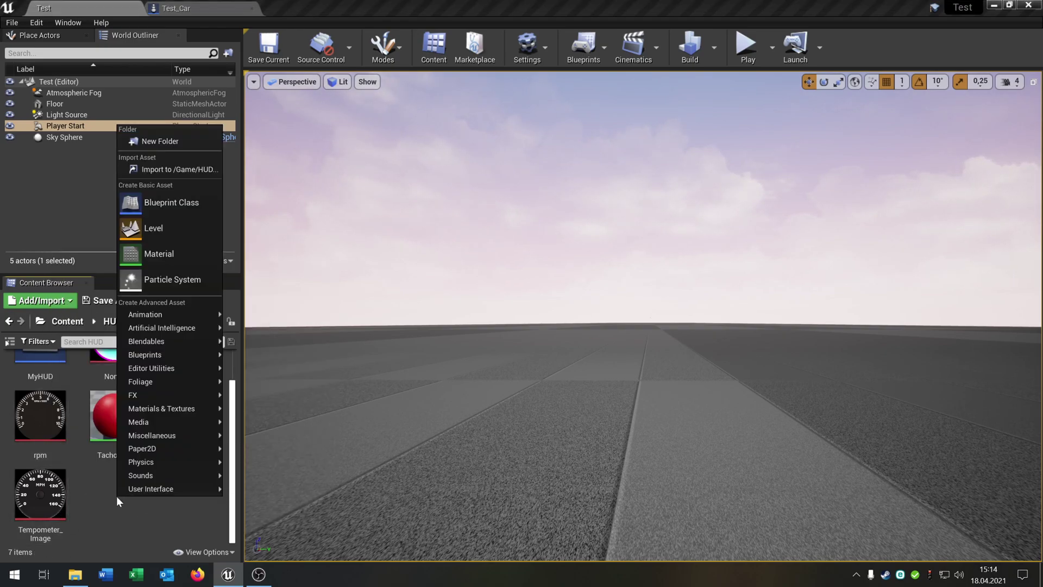
left_click(184, 253)
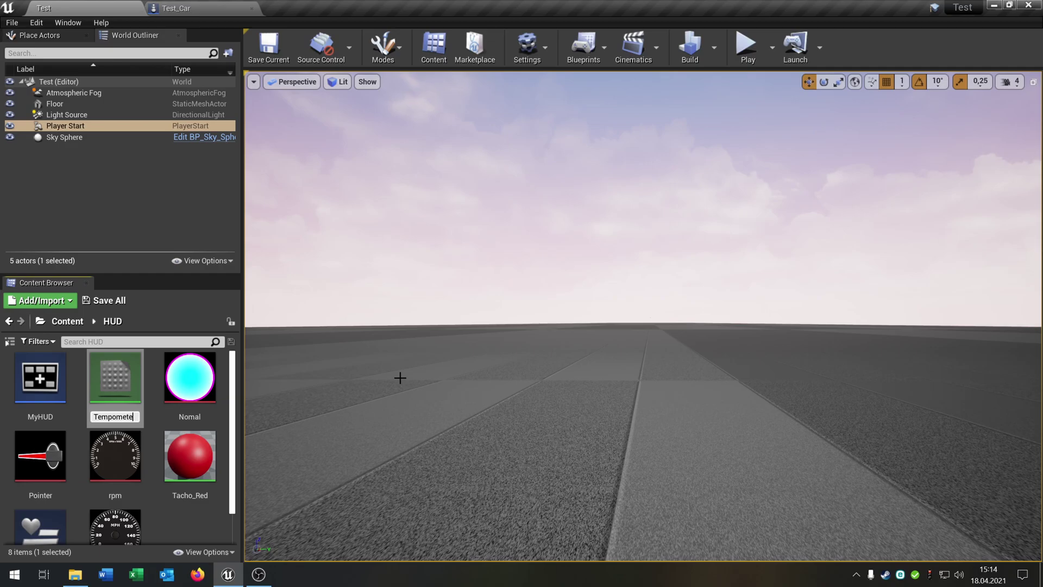
key("Return")
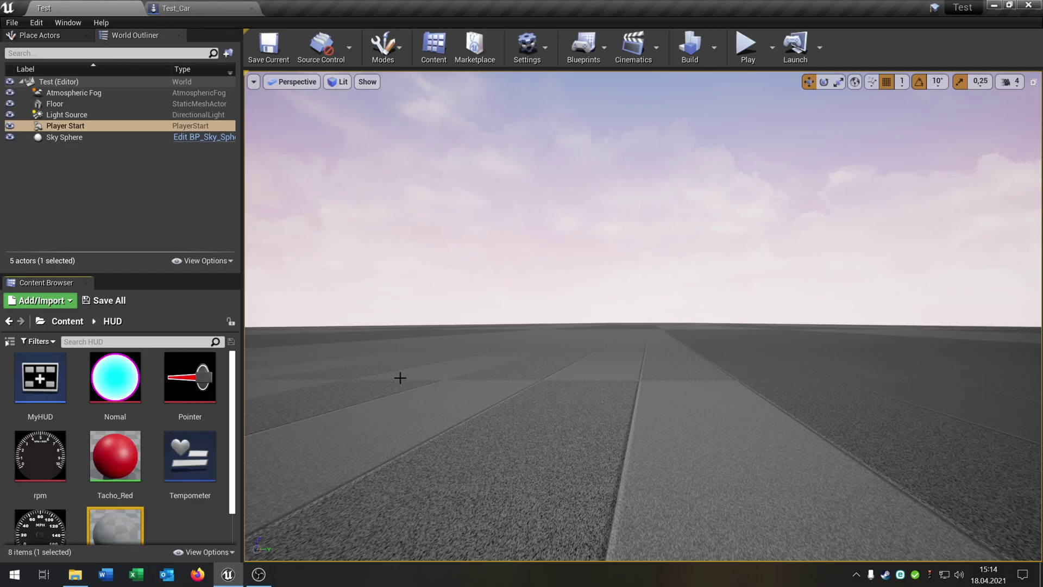
Create a second material named RPM_M in the HUD folder.
scroll(210, 450, "down", 1)
right_click(156, 501)
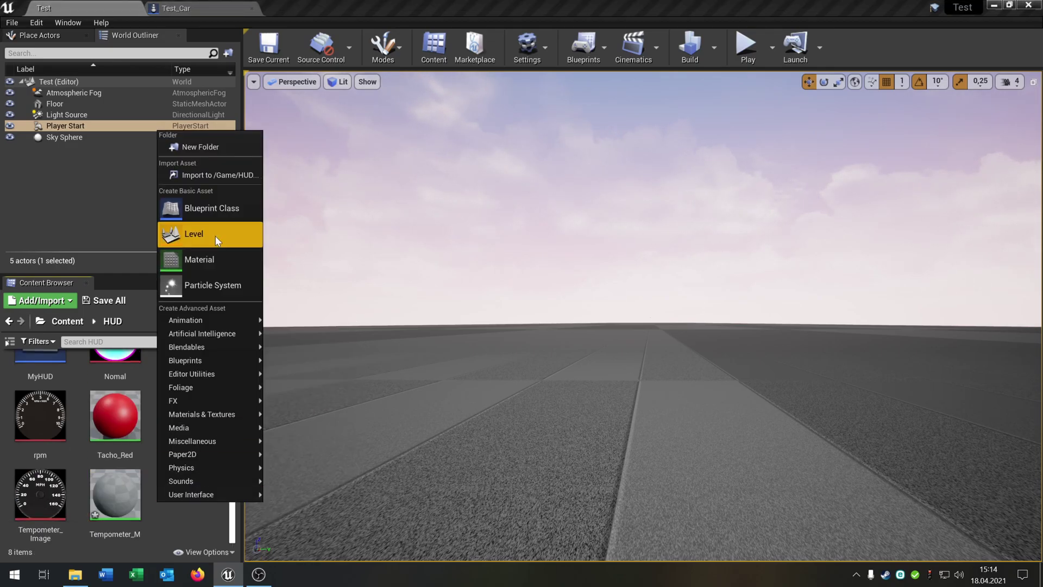
left_click(208, 262)
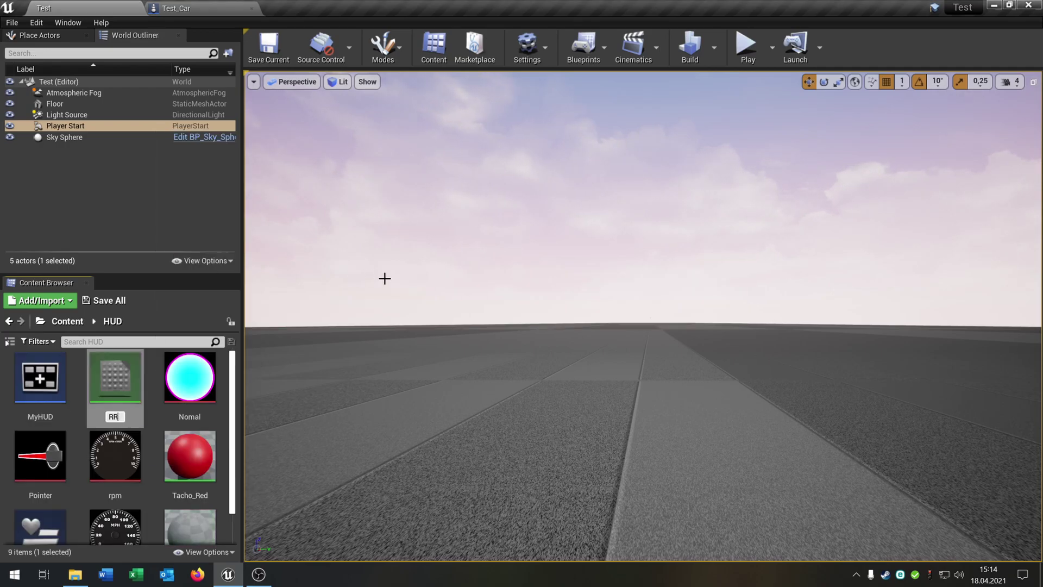
type("PM")
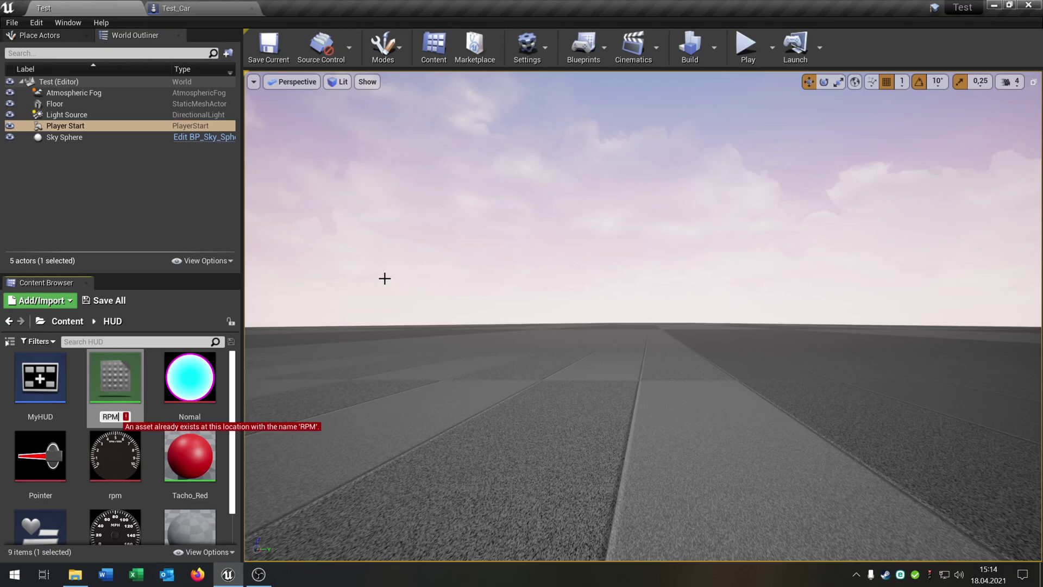
key("Return")
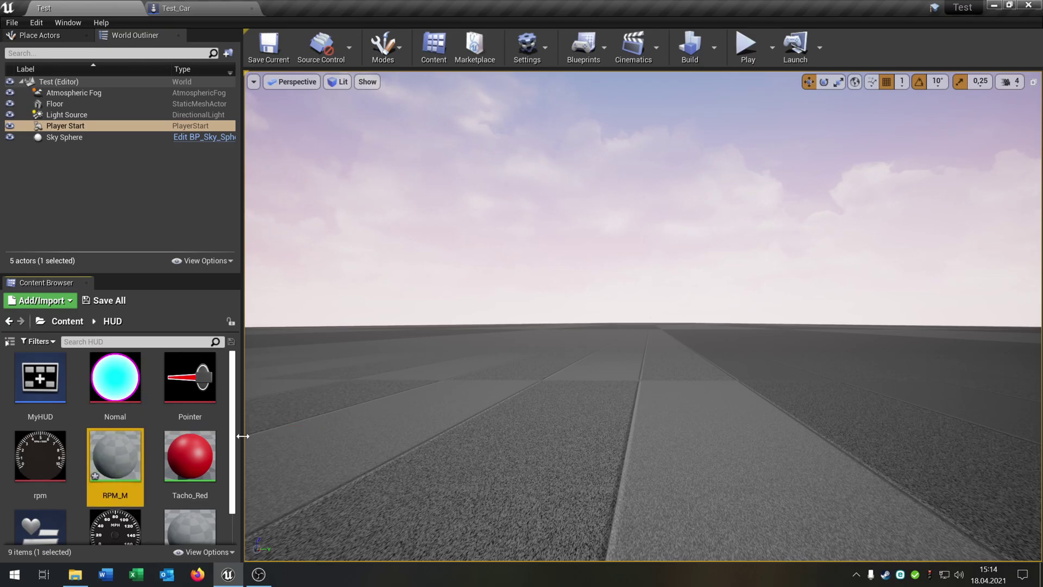
Open the Tempometer_M material and add a Texture Sample node with its RGB output connected to Base Color.
scroll(185, 501, "down", 1)
double_click(185, 501)
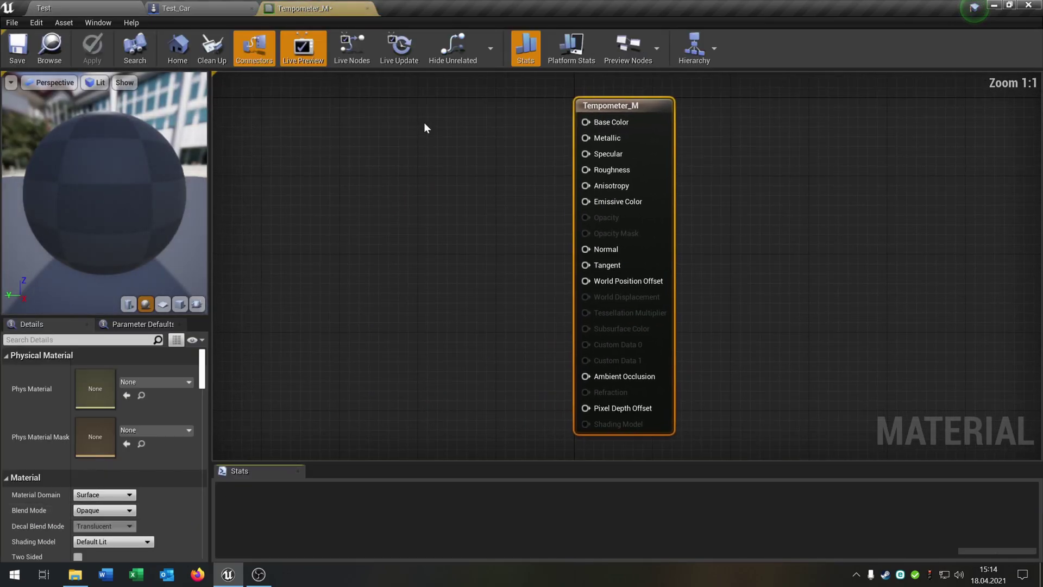
right_click(395, 203)
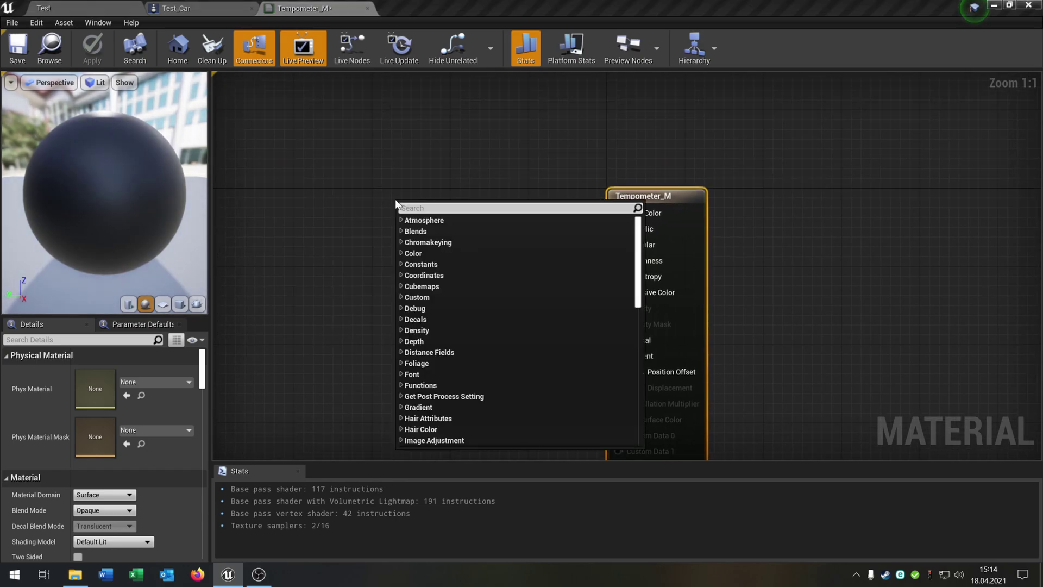
type("text")
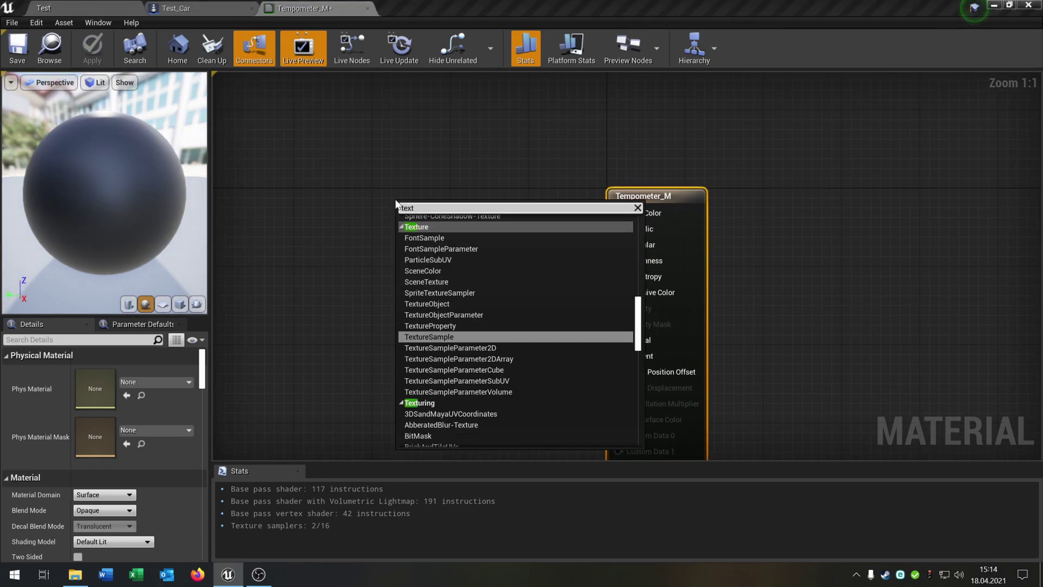
left_click(465, 337)
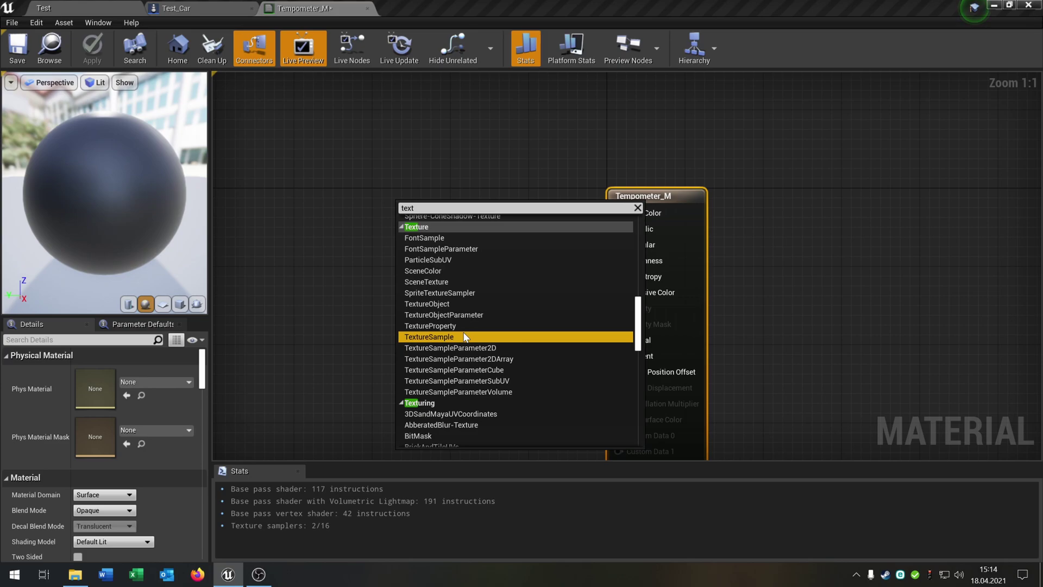
mouse_move(477, 204)
left_mouse_down()
mouse_move(488, 194)
mouse_move(466, 185)
left_mouse_up()
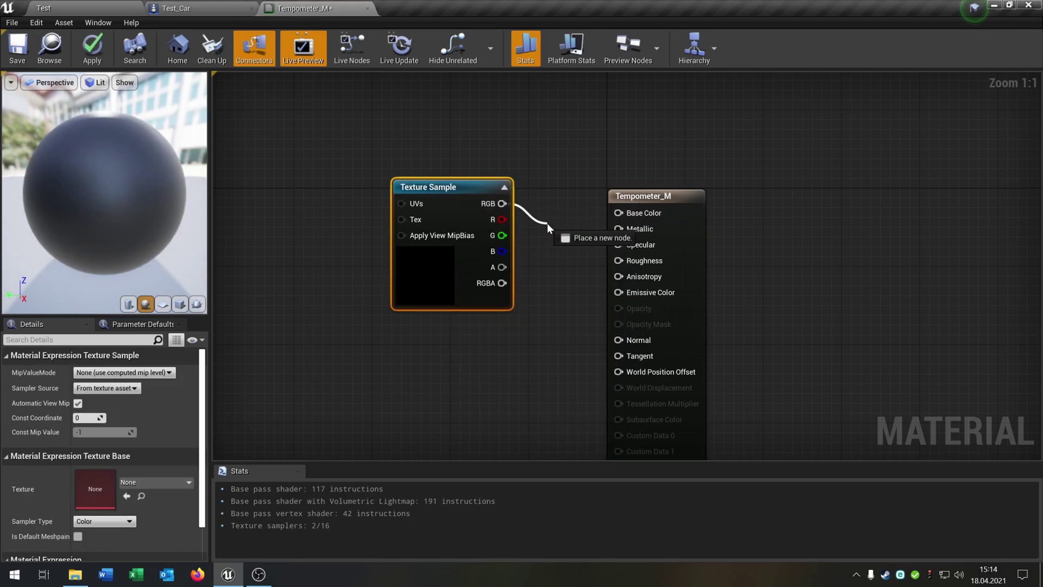
left_click_drag(547, 223, 618, 212)
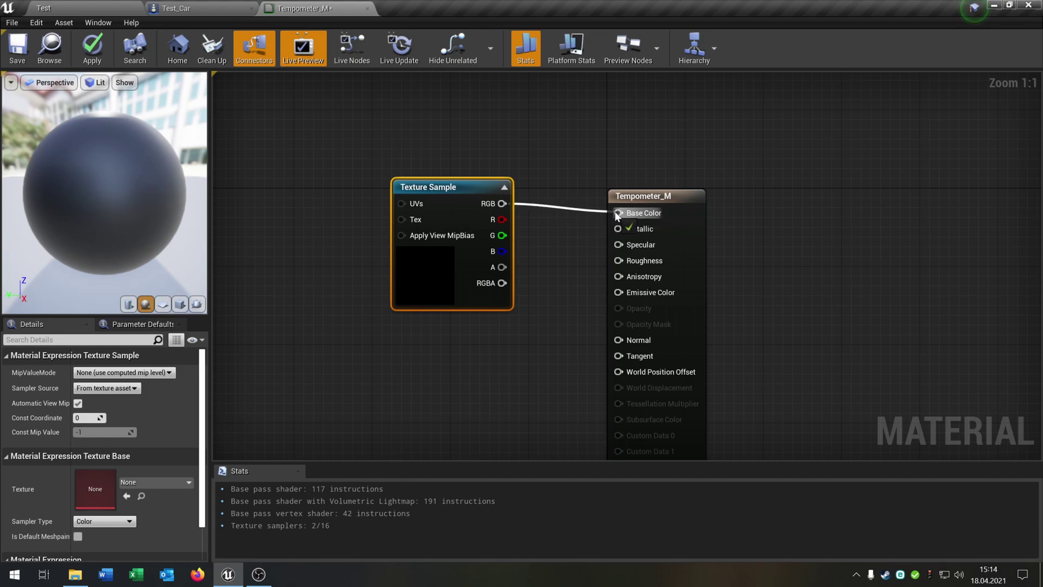
Add a second Texture Sample node below the first and connect its RGB output to Normal.
right_click_drag(556, 281, 533, 222)
right_click_drag(510, 299, 508, 277)
key("t")
left_click(506, 268)
left_click_drag(556, 283, 613, 254)
Assign the Nomal texture from the HUD folder to the Texture Sample feeding the Normal input.
left_click(177, 8)
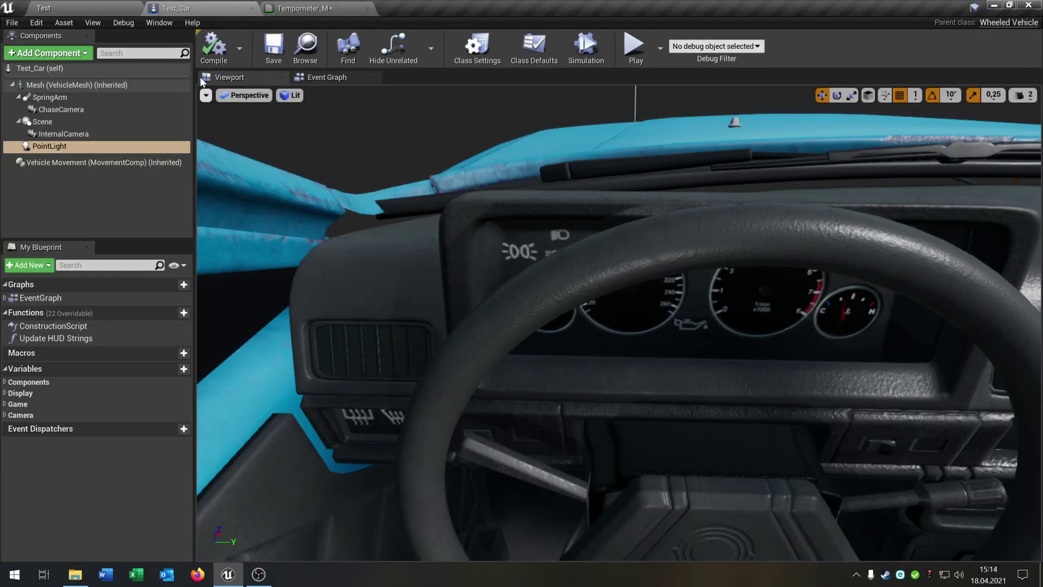
left_click_drag(282, 6, 196, 7)
left_click(83, 6)
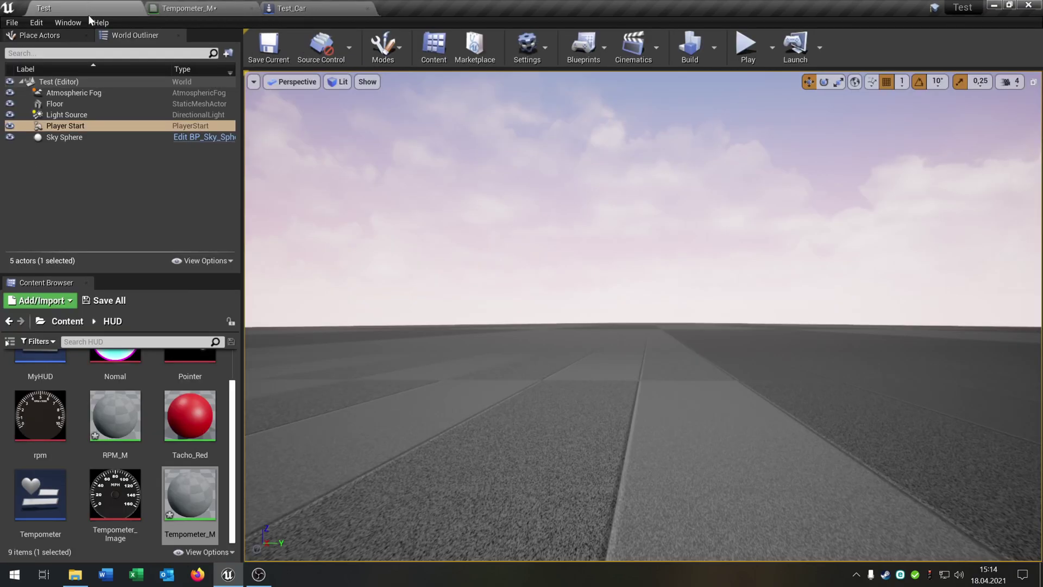
scroll(122, 379, "up", 2)
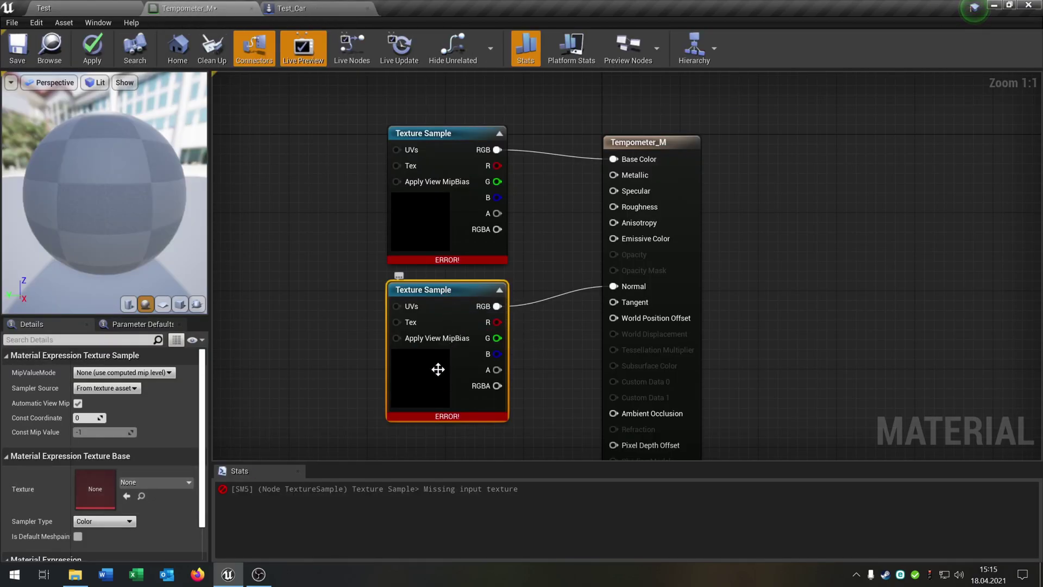
scroll(423, 403, "down", 1)
left_click(127, 497)
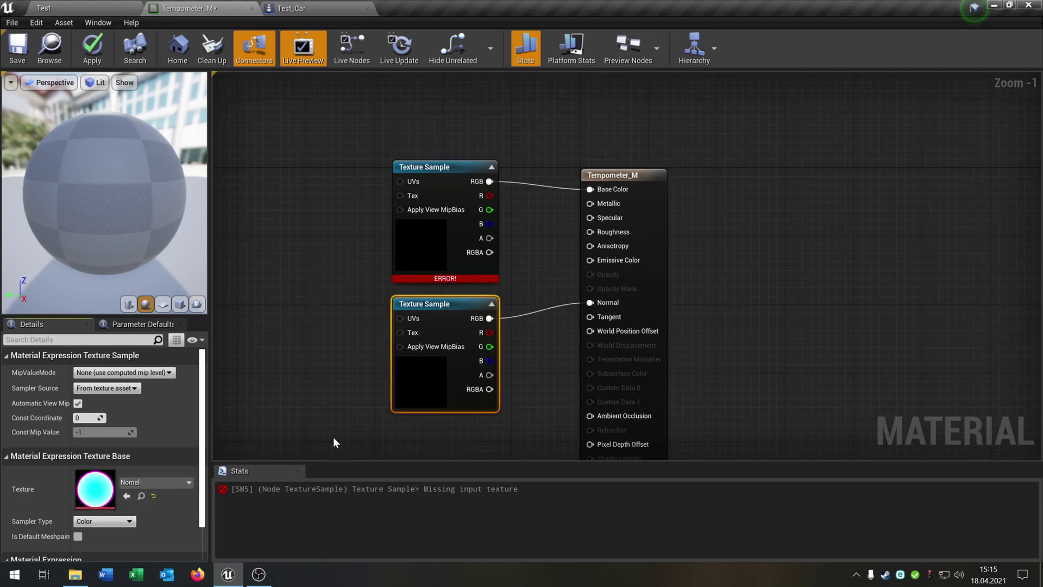
Assign the Tempometer_Image texture from the HUD folder to the Texture Sample feeding Base Color.
left_click(450, 169)
left_click(109, 8)
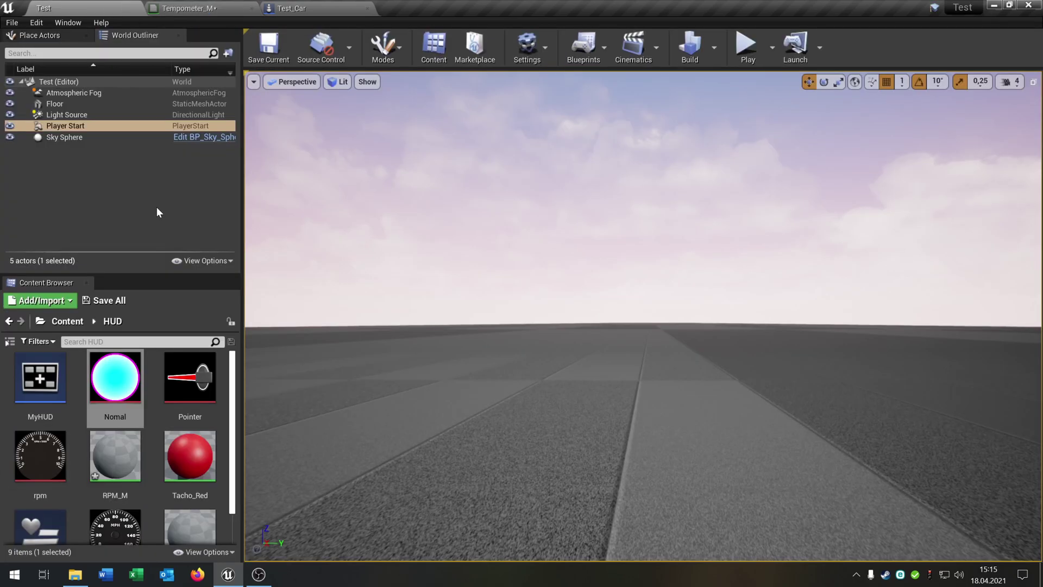
scroll(113, 486, "down", 1)
left_click(127, 491)
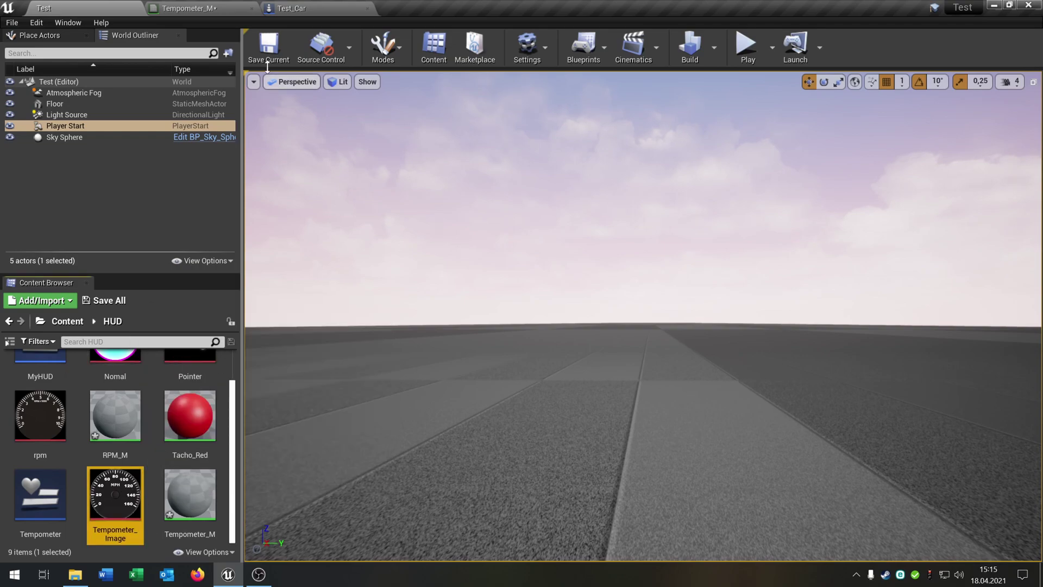
left_click(292, 8)
left_click(189, 8)
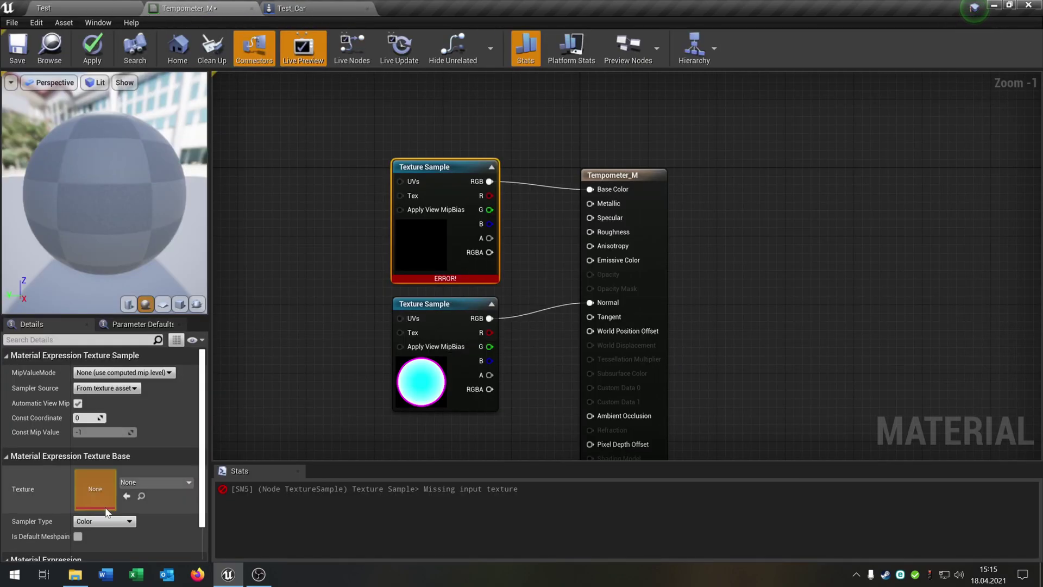
left_click(127, 496)
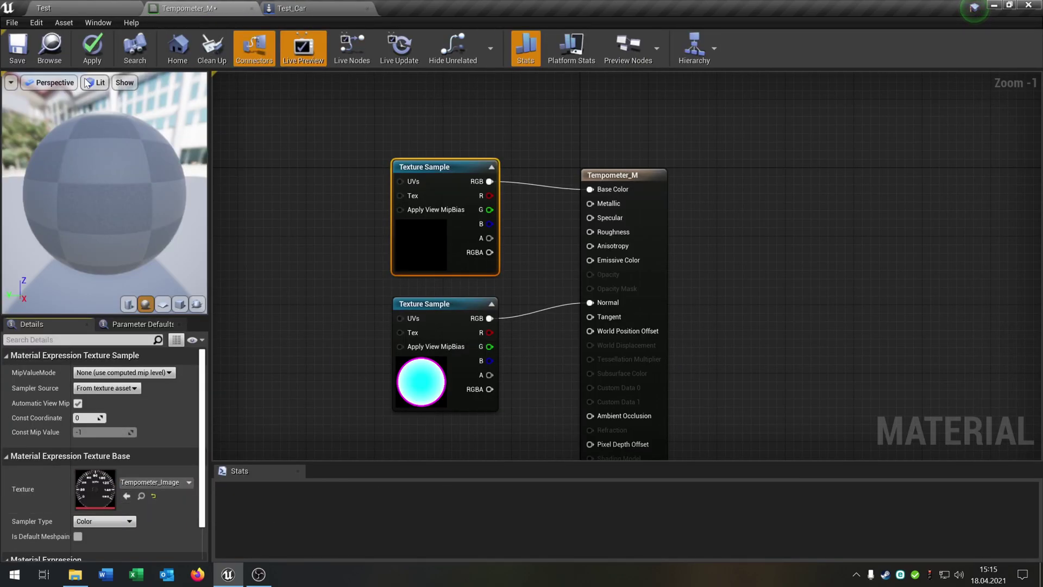
Preview the Tempometer_M material on a cube, apply its changes and close the material.
left_click(179, 304)
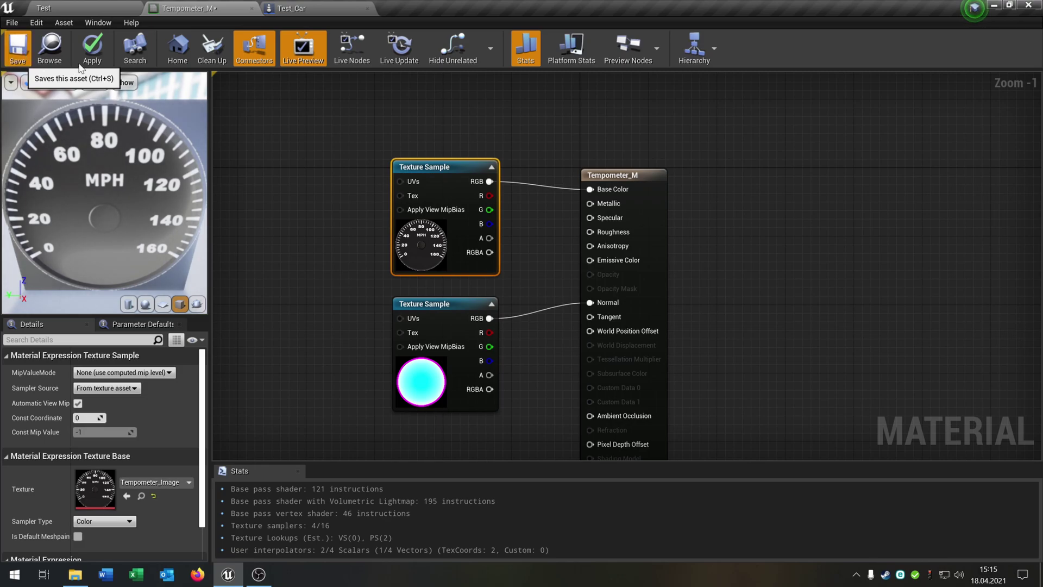
left_click(95, 54)
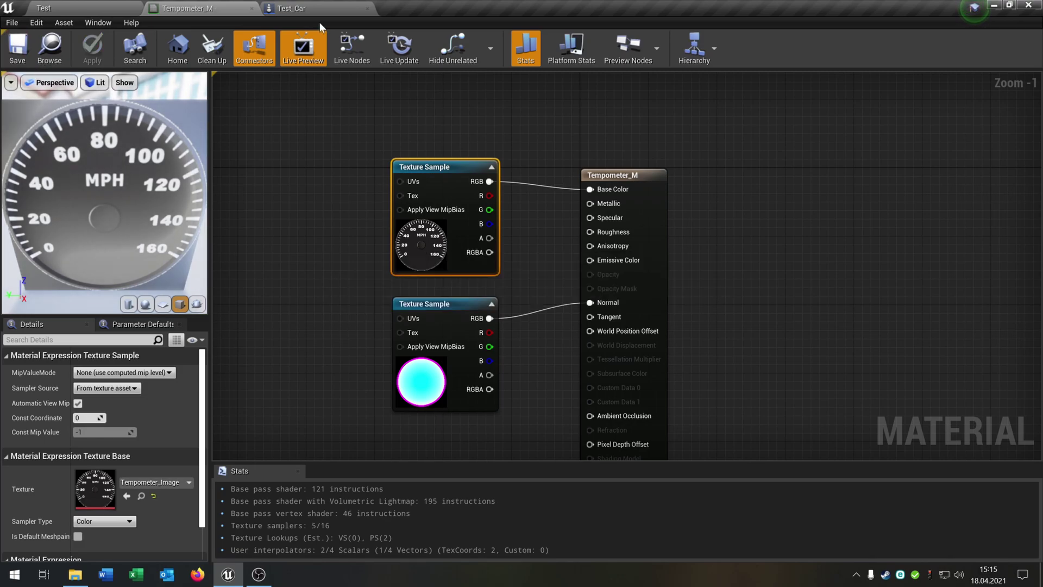
left_click(252, 10)
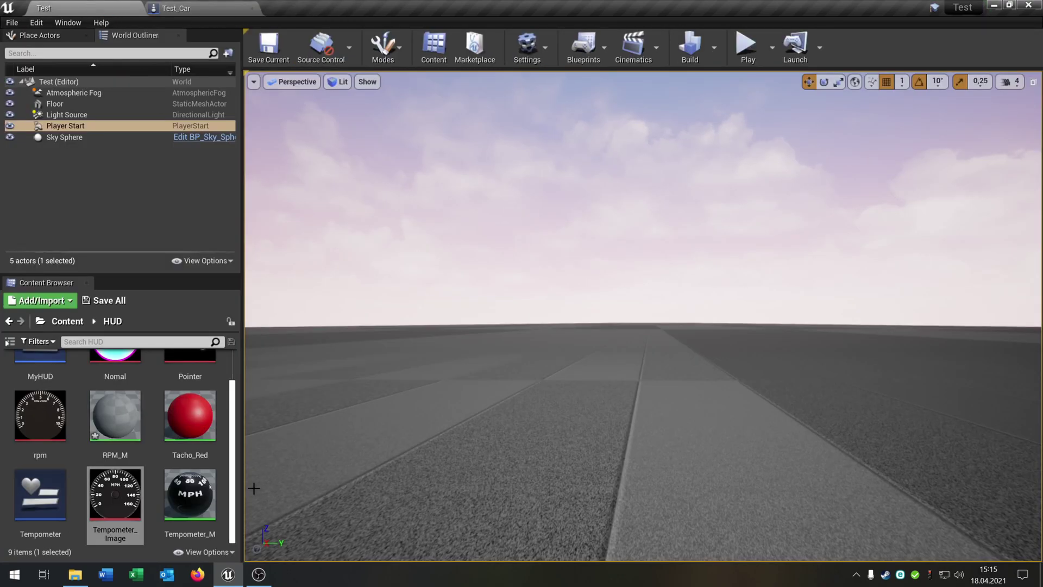
Build the RPM_M material with the rpm texture on Base Color and the Nomal texture on Normal, apply it and close it.
double_click(125, 419)
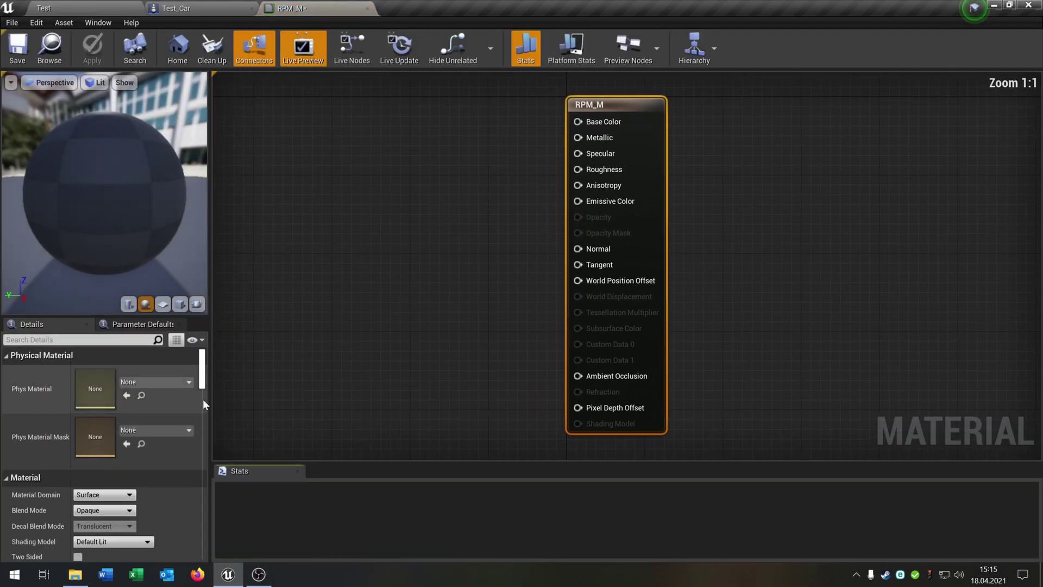
left_click(95, 51)
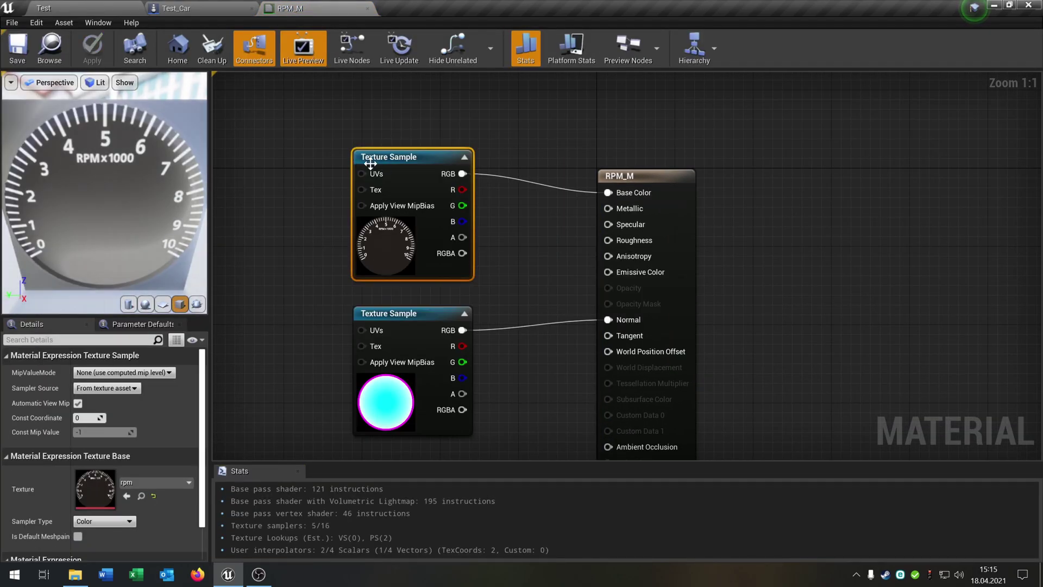
left_click(368, 9)
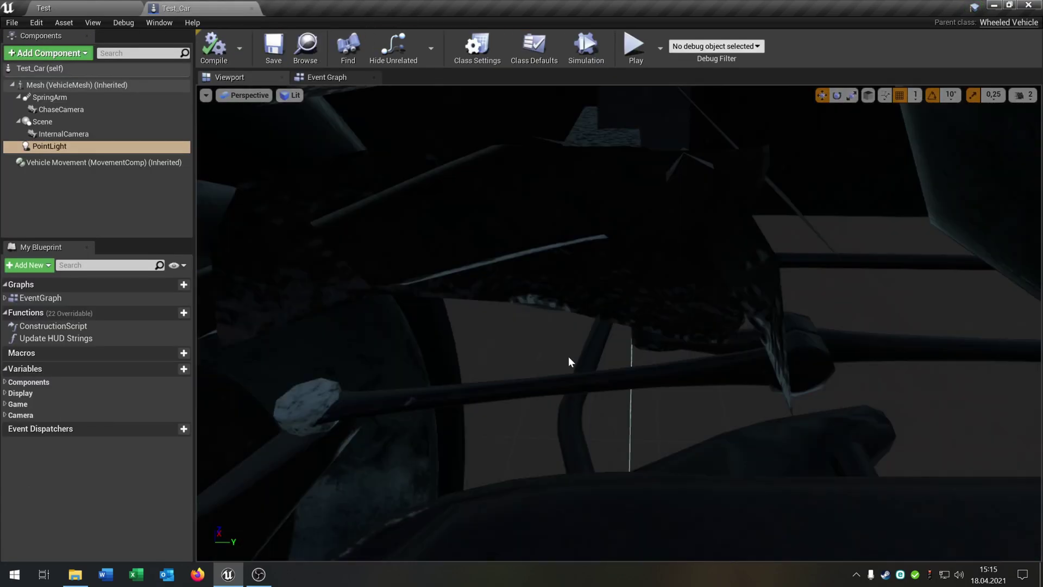
Add a Cylinder component to Test_Car and parent it directly under the vehicle Mesh.
key("s")
mouse_move(568, 362)
right_mouse_down()
mouse_move(554, 362)
mouse_move(554, 348)
mouse_move(568, 348)
right_mouse_up()
scroll(505, 491, "up", 3)
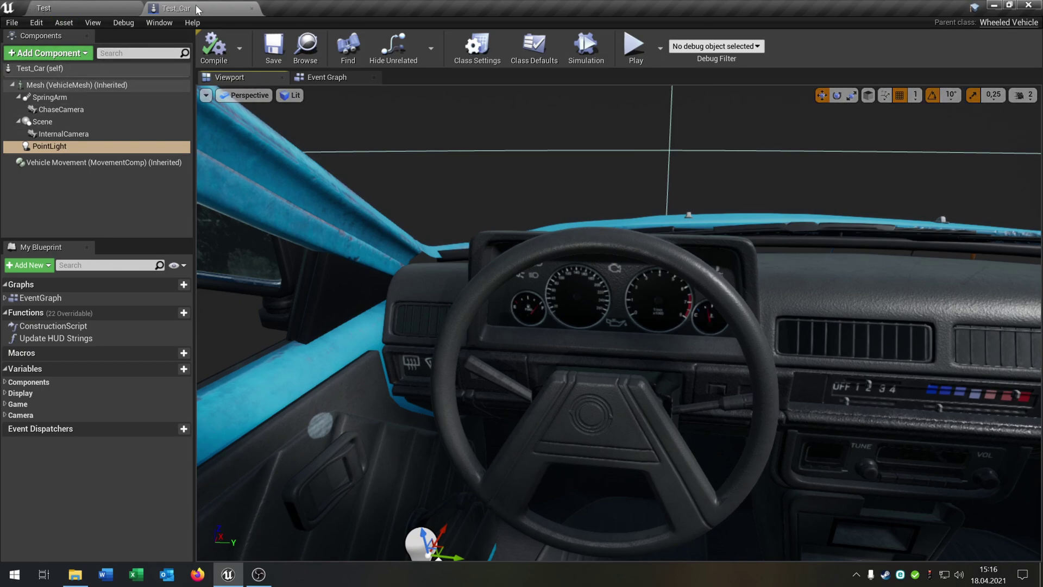
left_click(49, 53)
scroll(119, 227, "down", 10)
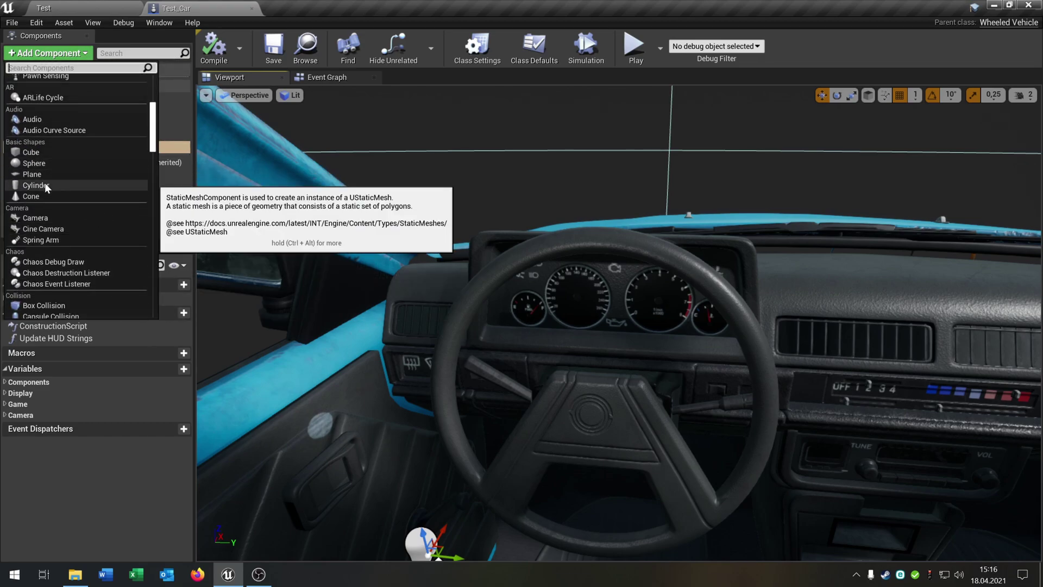
left_click(35, 185)
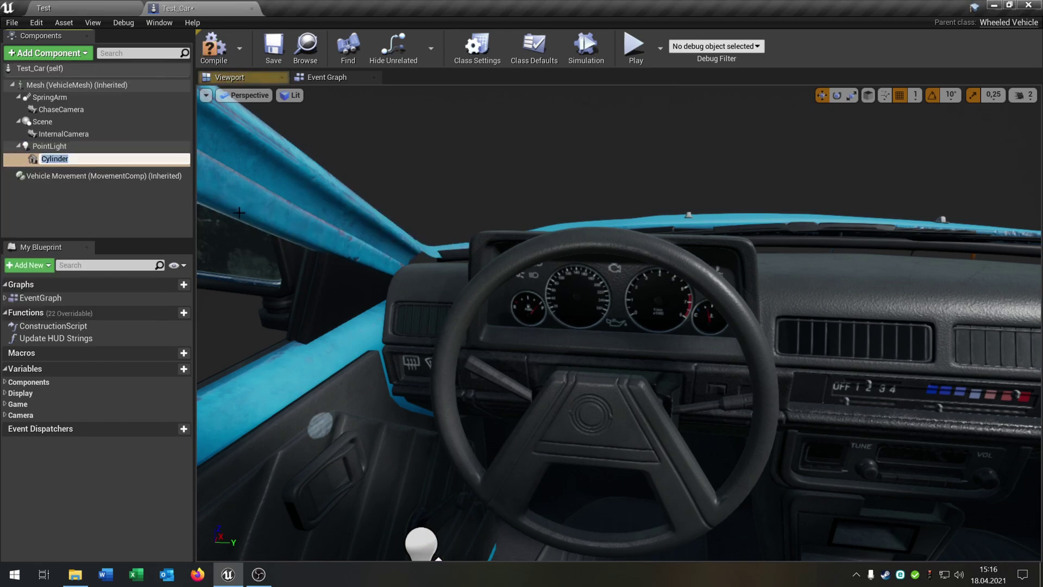
key("Return")
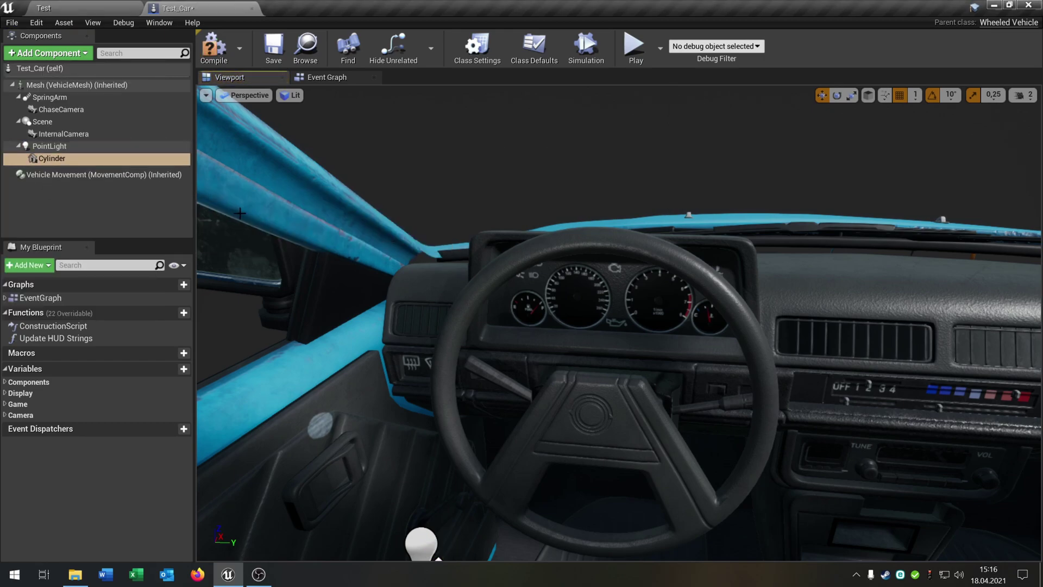
left_click_drag(39, 158, 47, 84)
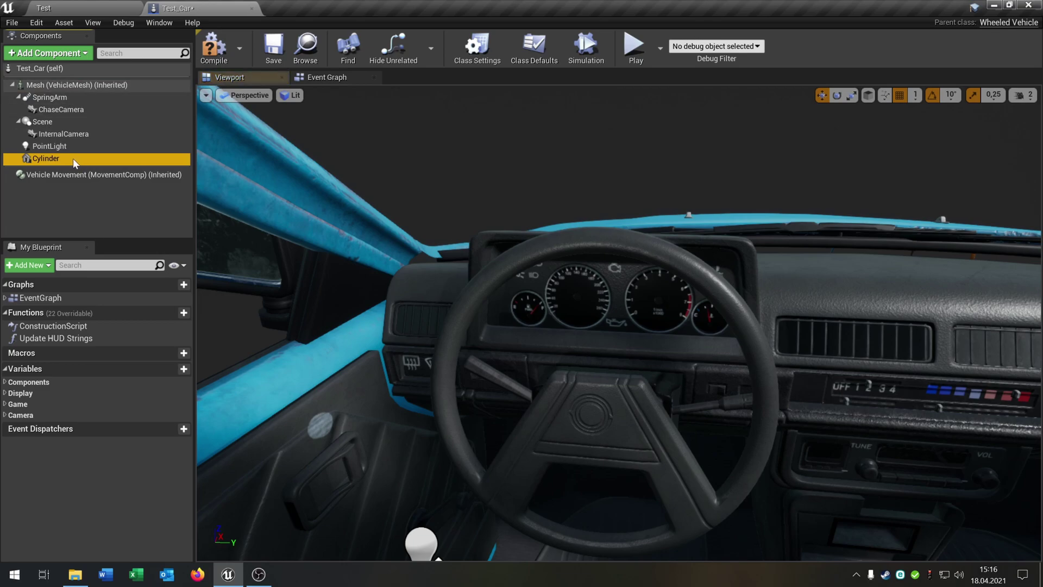
Rename the cylinder component as Tempo_Display.
key("F2")
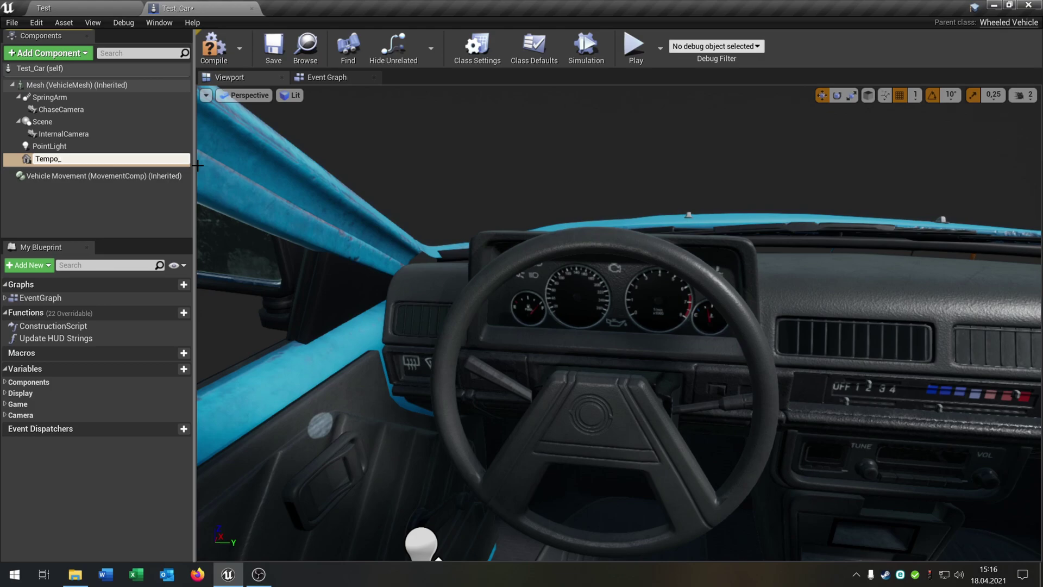
type("Tempo_Display")
key("Return")
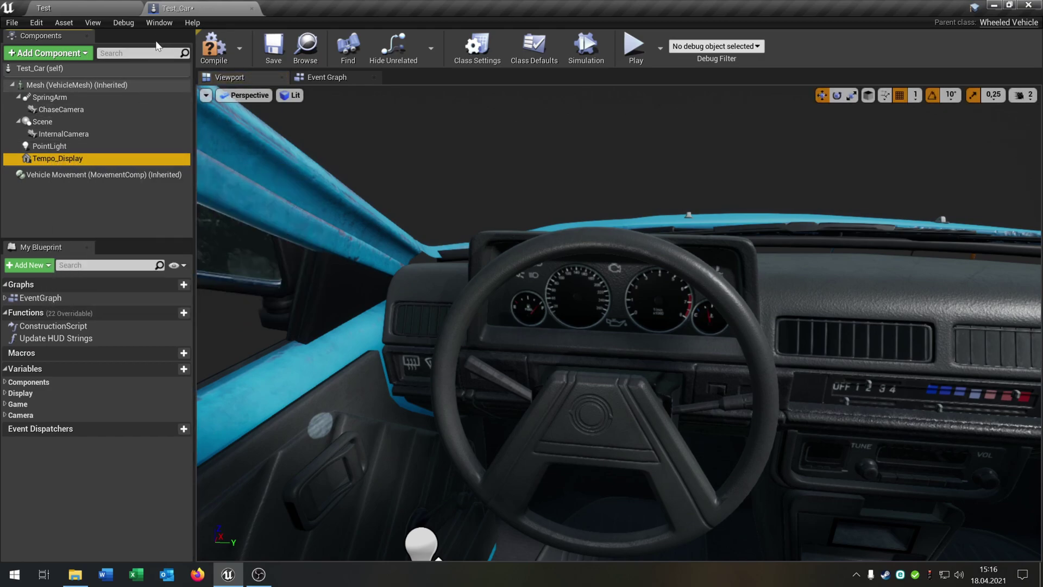
Show the component details, raise Tempo_Display above the car to Z 141 and rotate it to 180°, 90°, 180°.
left_click(159, 23)
left_click(194, 61)
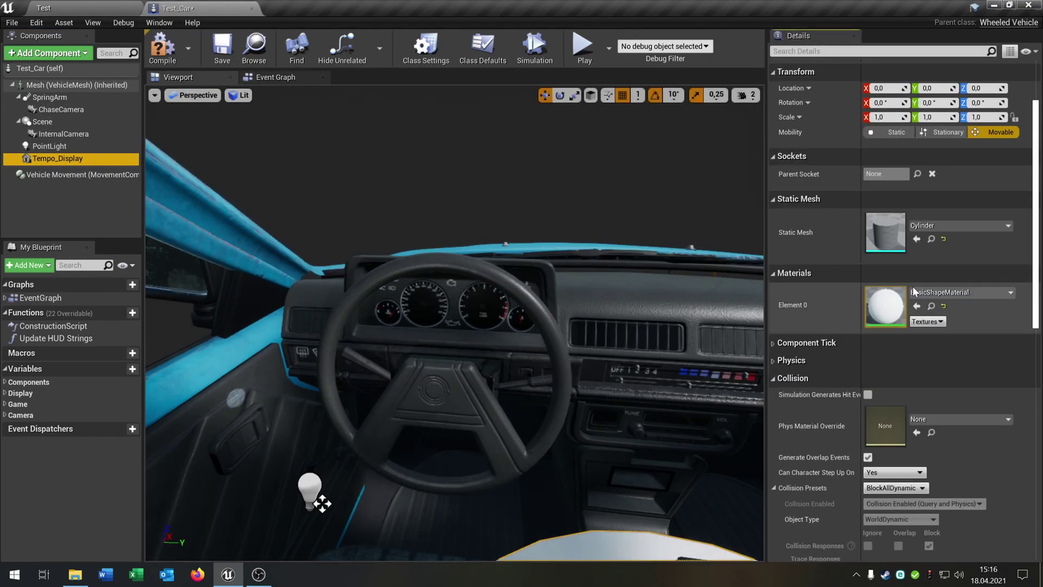
right_click_drag(614, 282, 456, 325)
left_click_drag(448, 369, 587, 277)
key("e")
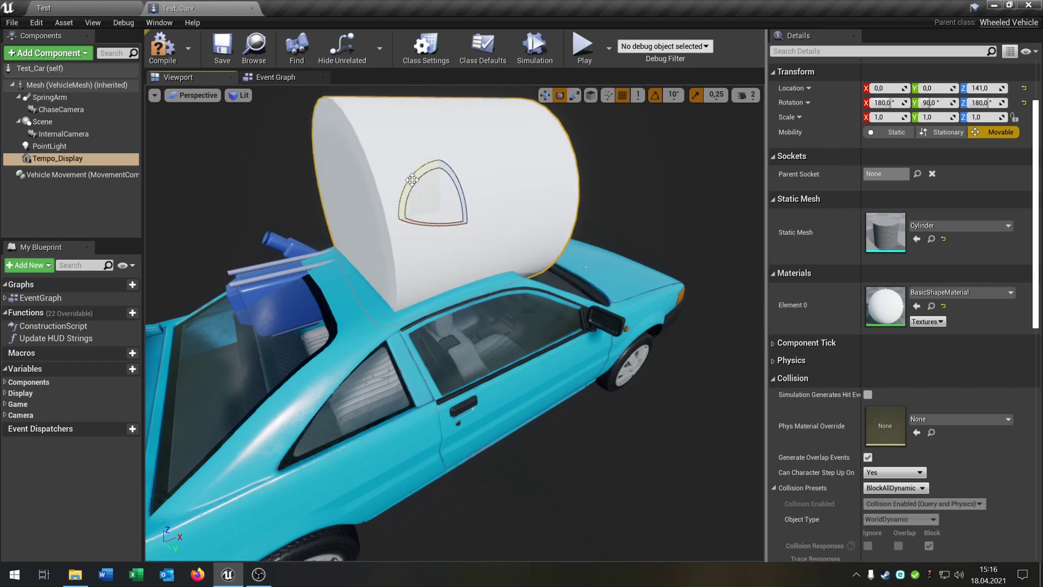
Scale Tempo_Display down with locked proportions to about 0.11, 0.13, 0.13.
key("r")
right_click_drag(551, 184, 619, 169)
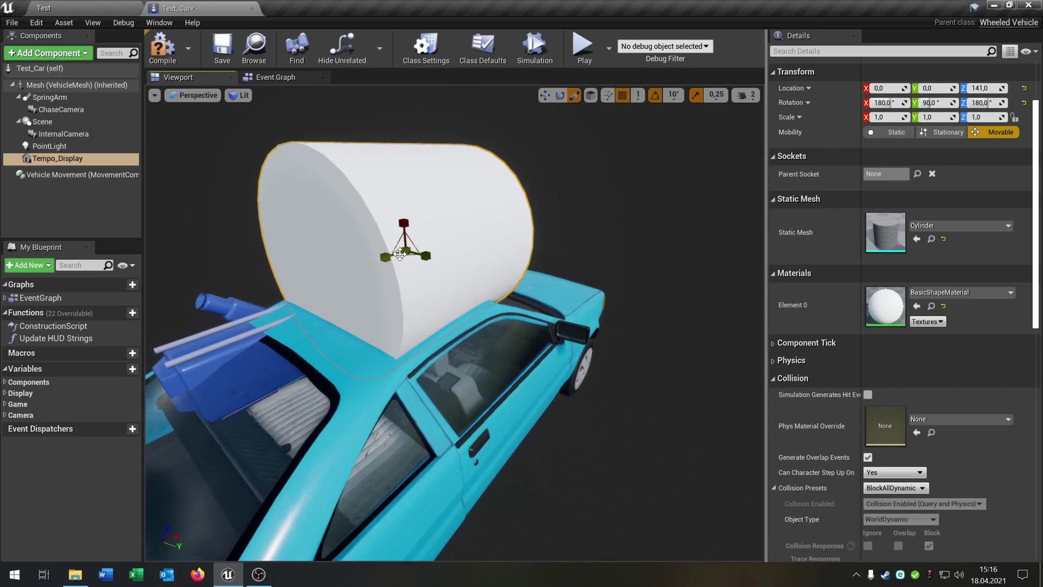
left_click_drag(891, 118, 763, 117)
left_click(1013, 117)
left_click_drag(403, 315, 402, 315)
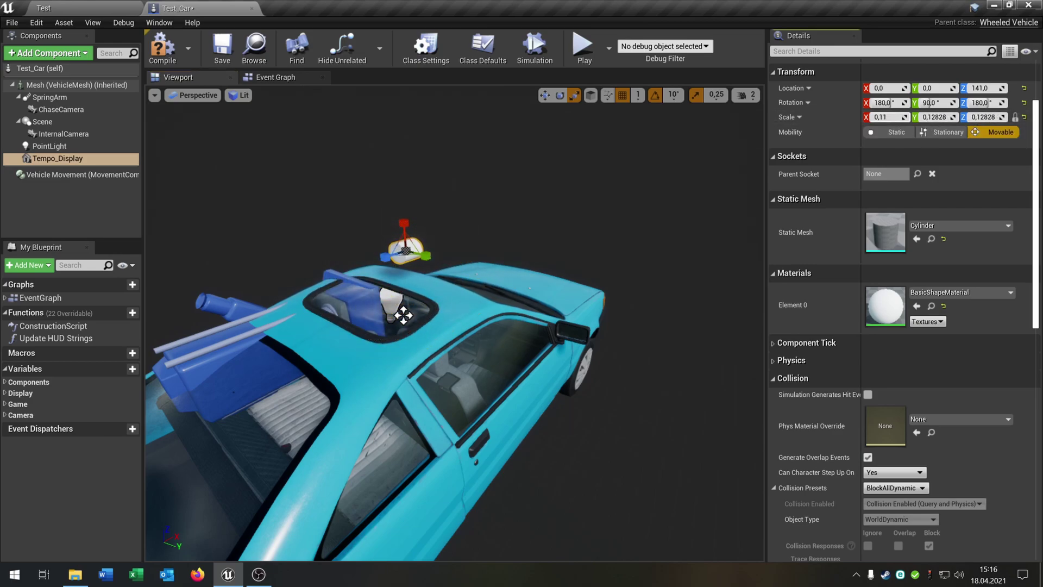
Move Tempo_Display down into the cockpit and in front of the speedometer, at about X 53, Y -37, Z 89.
scroll(413, 272, "up", 5)
key("w")
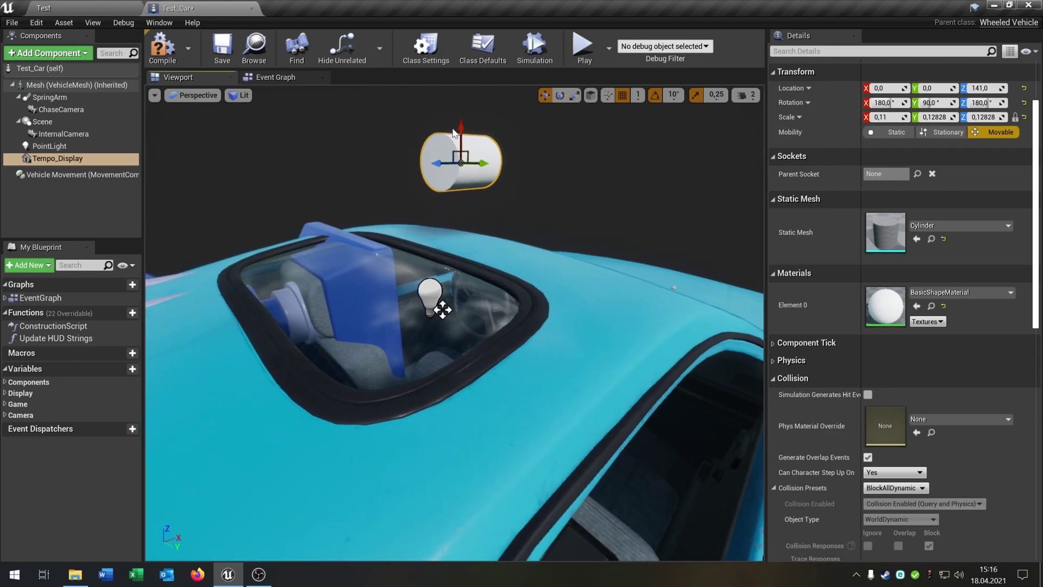
left_click_drag(455, 133, 456, 315)
scroll(519, 434, "up", 5)
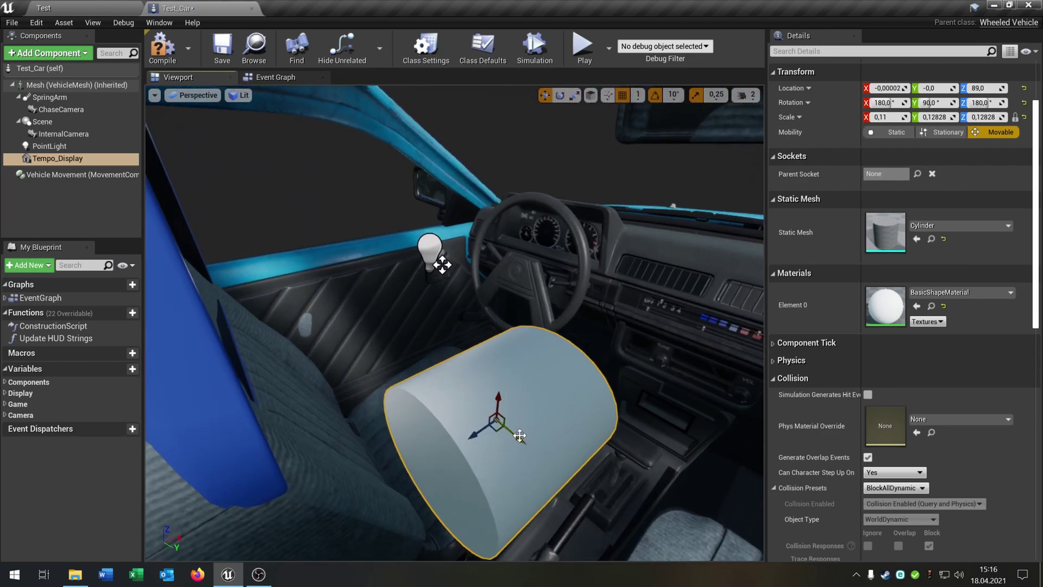
left_click_drag(518, 434, 344, 331)
left_click_drag(294, 288, 595, 215)
right_click_drag(594, 215, 638, 166)
key("w")
key("s")
Flatten Tempo_Display into a gauge-sized disc with a scale of about 0.073, 0.085, 0.01.
mouse_move(982, 117)
left_mouse_down()
mouse_move(956, 117)
mouse_move(990, 117)
left_mouse_up()
left_click(999, 119)
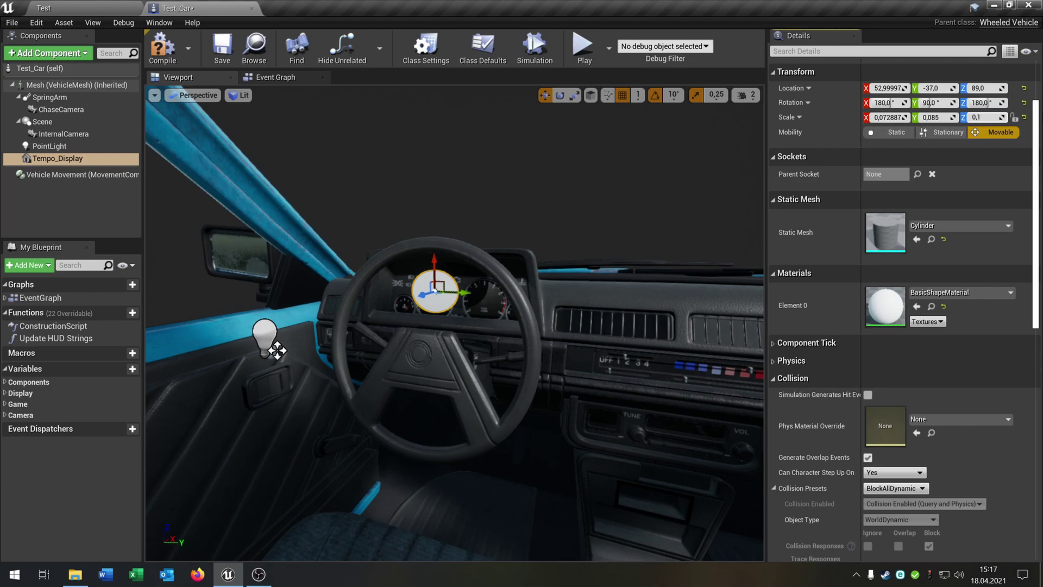
type("0,1")
key("Return")
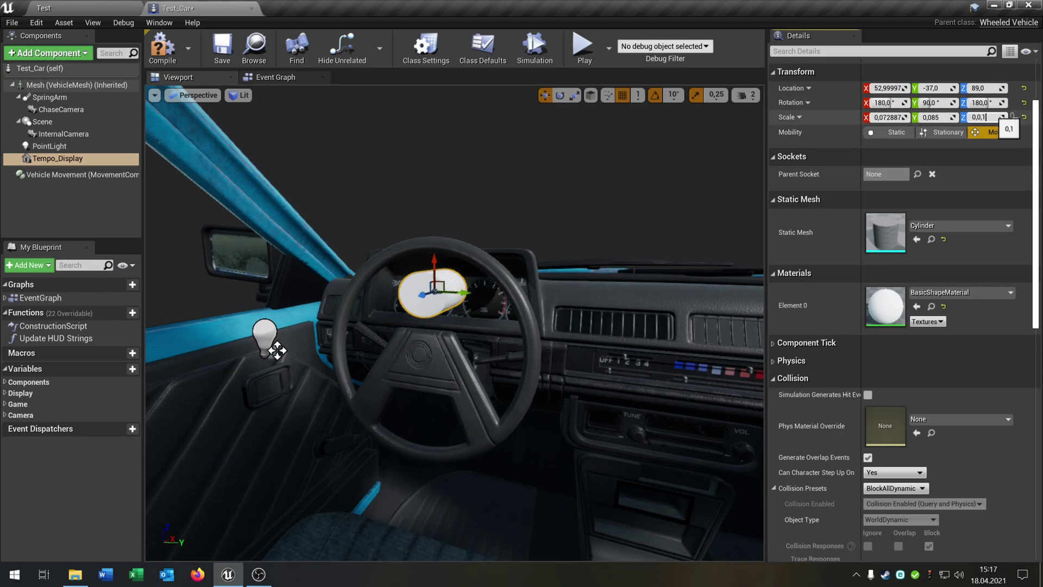
key("Return")
Position the Tempo_Display disc over the dashboard speedometer at about X 63, Y -42, Z 87.
right_click_drag(577, 263, 489, 282)
left_click_drag(508, 251, 572, 273)
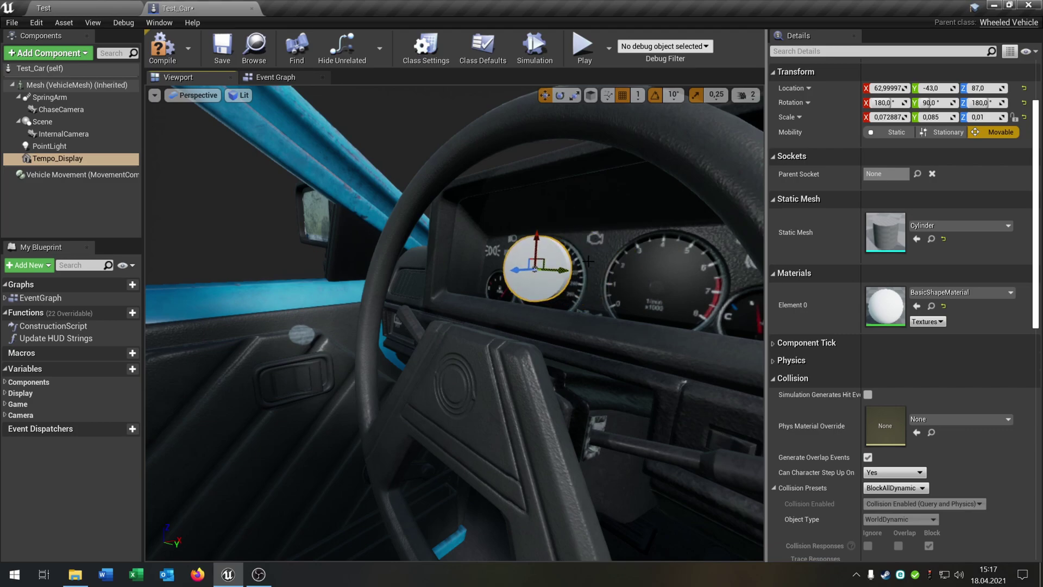
key("f")
mouse_move(478, 305)
right_mouse_down()
mouse_move(429, 306)
mouse_move(478, 307)
right_mouse_up()
left_click_drag(483, 307, 489, 308)
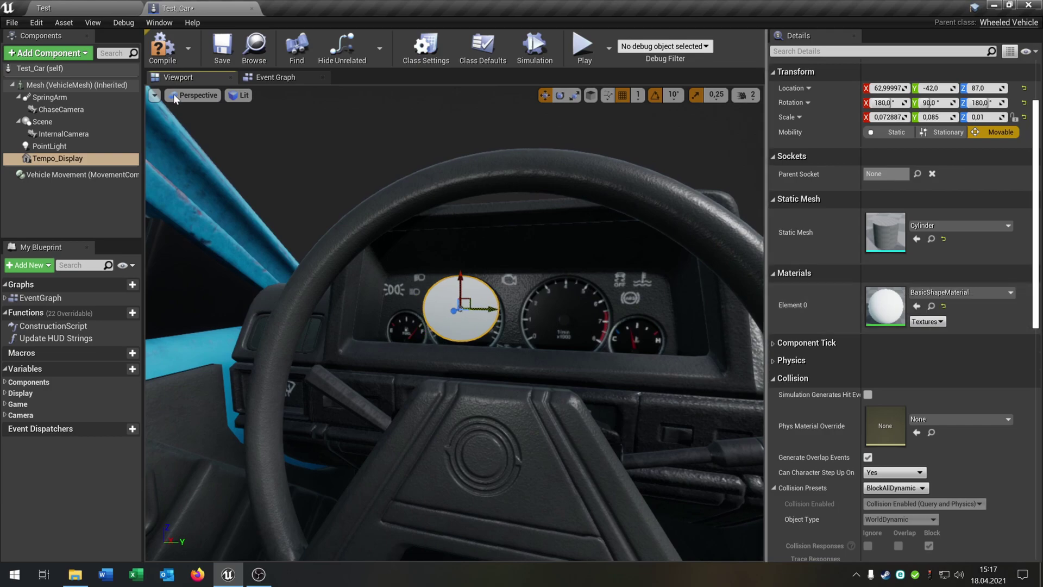
Assign the Tempometer_M material from the HUD folder to Tempo_Display.
left_click(56, 7)
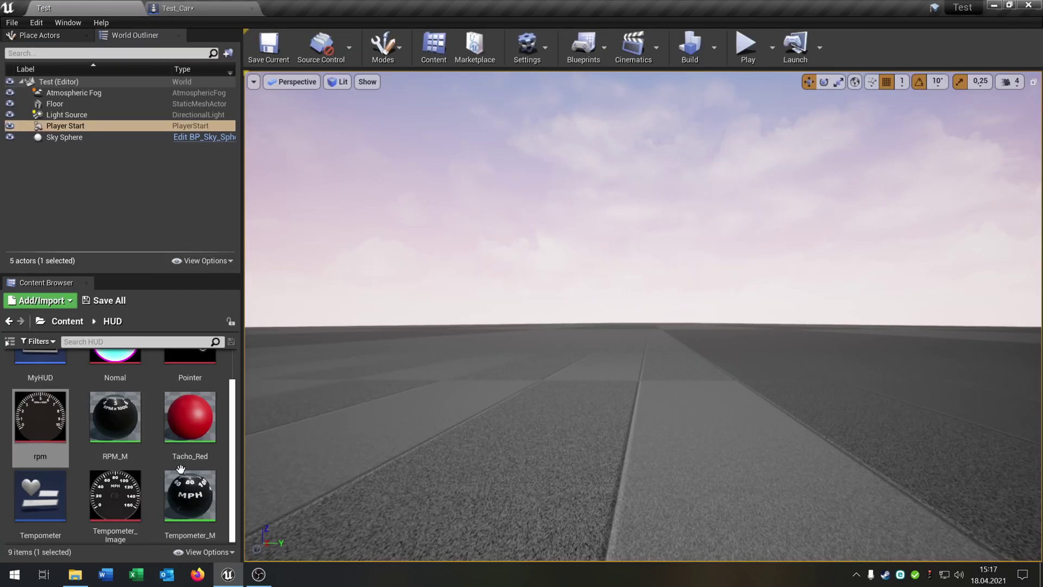
left_click(200, 499)
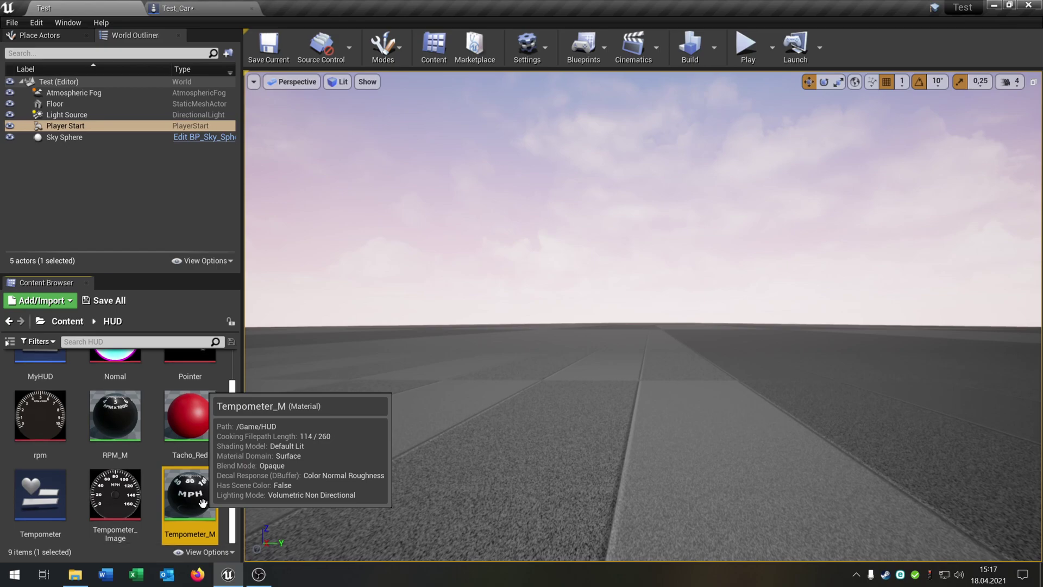
left_click(187, 8)
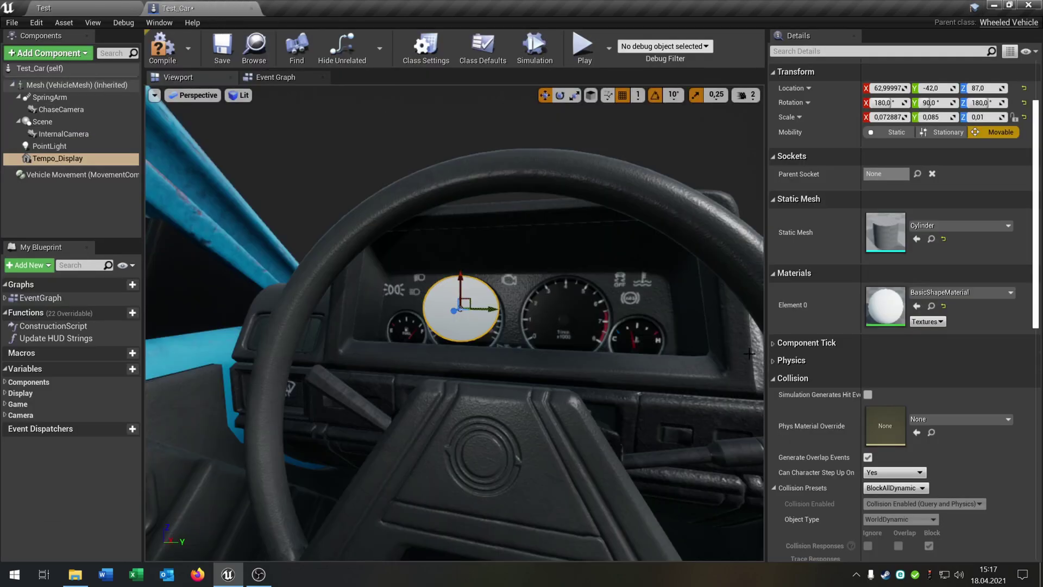
left_click(916, 306)
key("w")
right_click_drag(464, 247, 463, 247)
left_click_drag(463, 248, 463, 268)
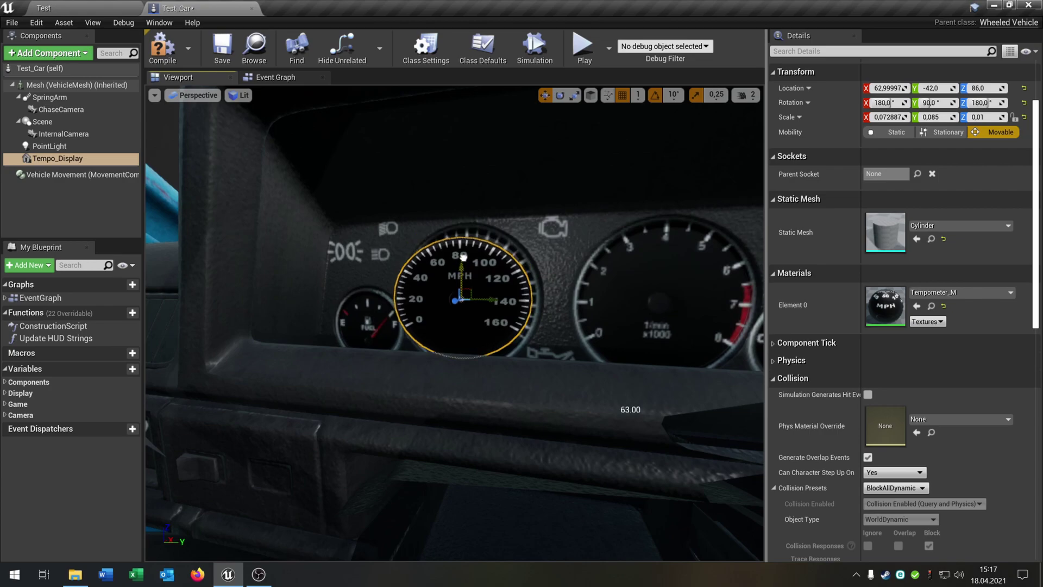
key("ctrl+z")
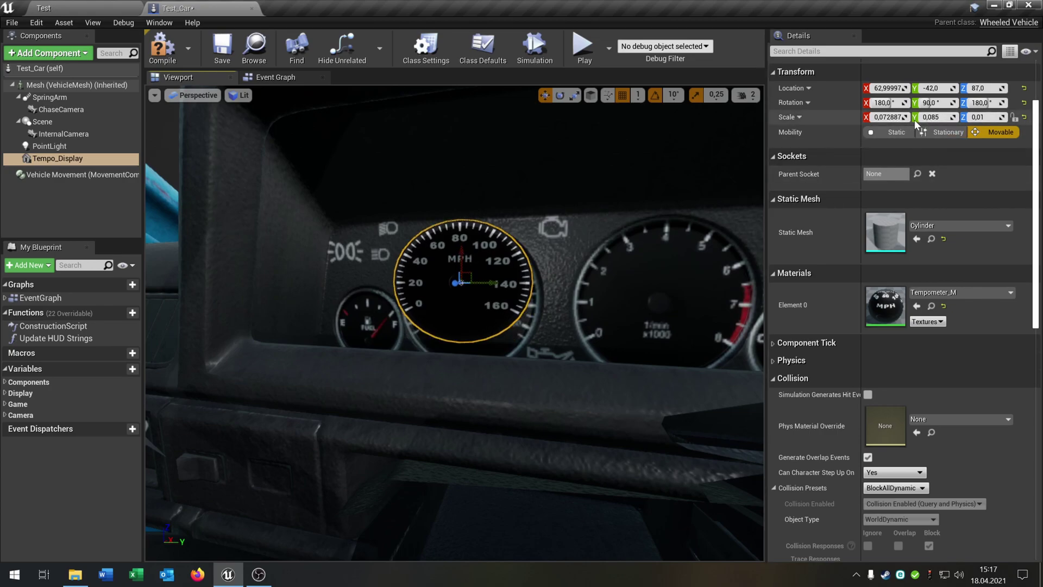
Set Tempo_Display's X and Y scale to 0.09 and fit it over the speedometer at about X 64, Y -41.8, Z 86.
left_click(889, 117)
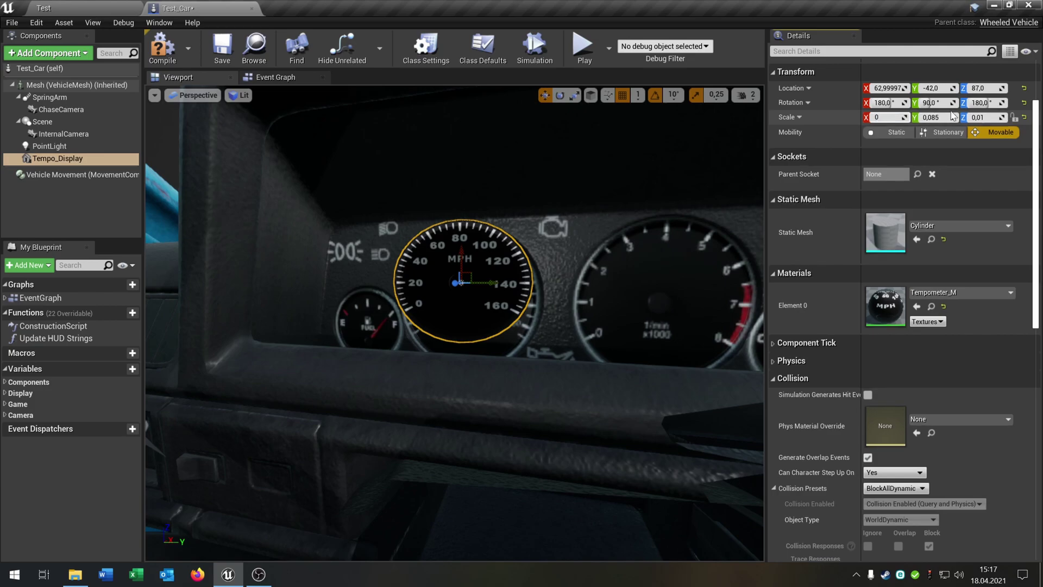
key("Return")
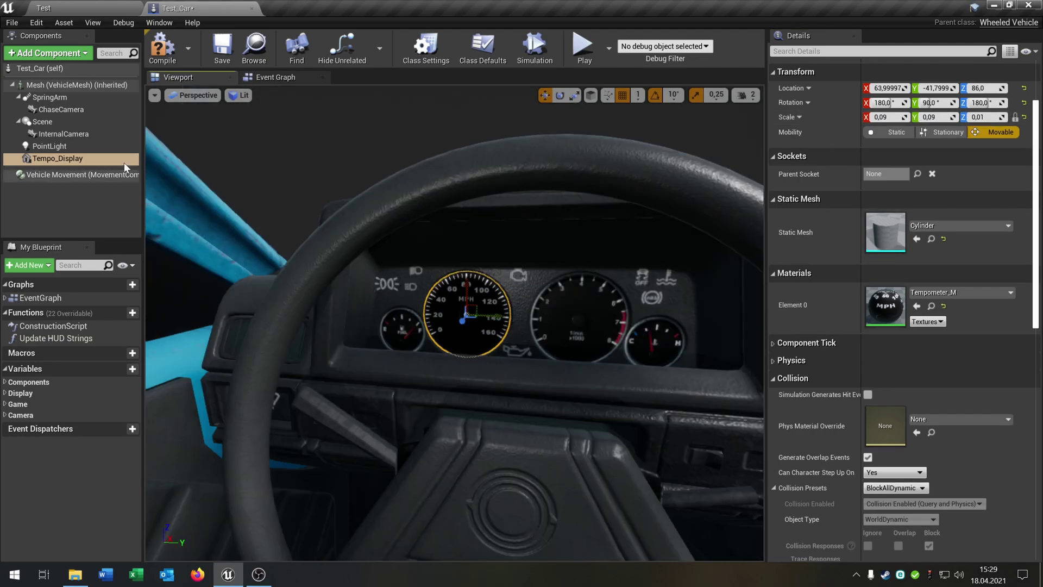
Duplicate Tempo_Display, name the copy Tempometer and parent it under Tempo_Display.
right_click(90, 161)
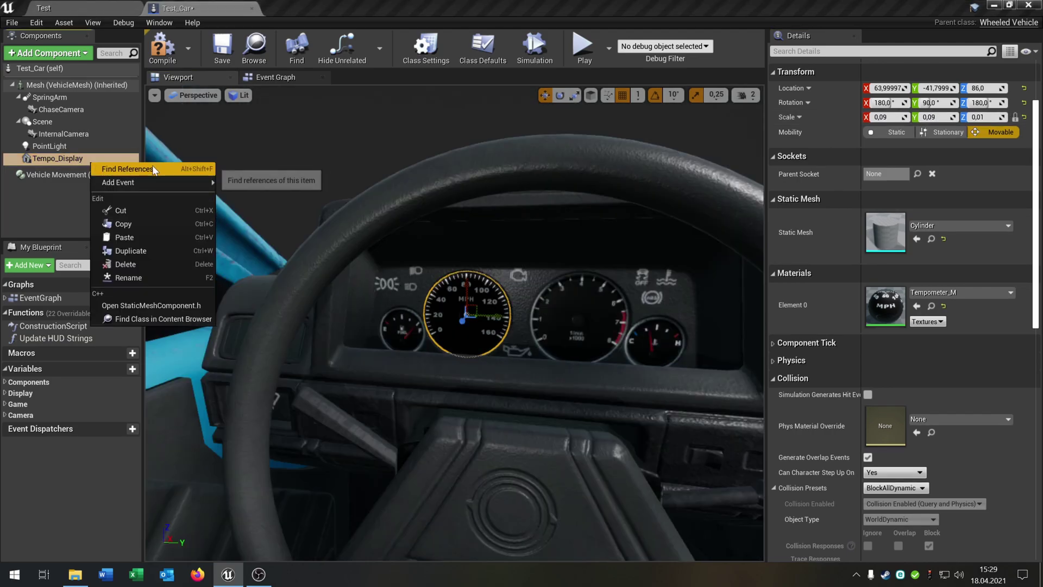
left_click(145, 250)
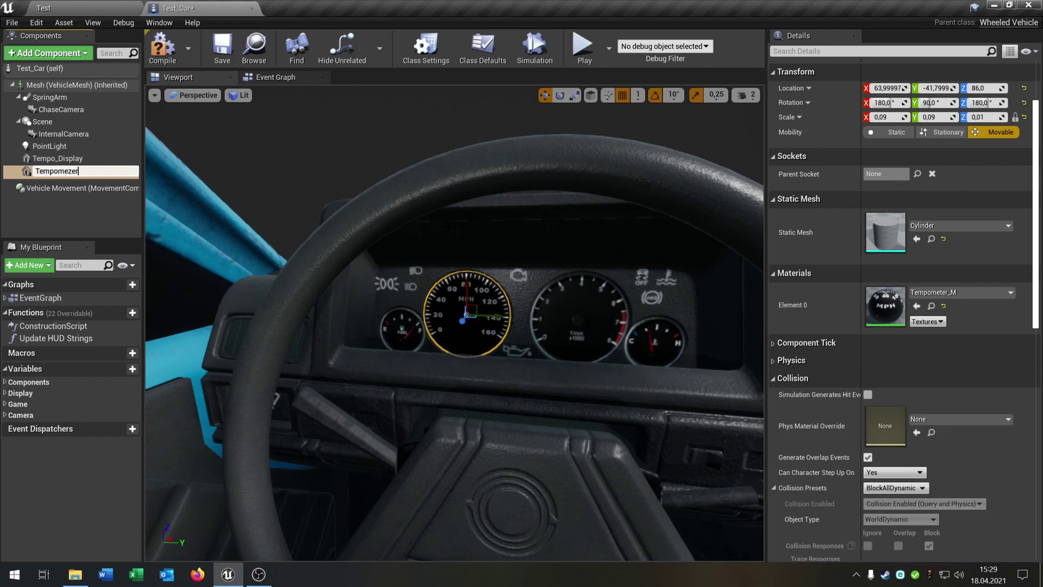
key("Return")
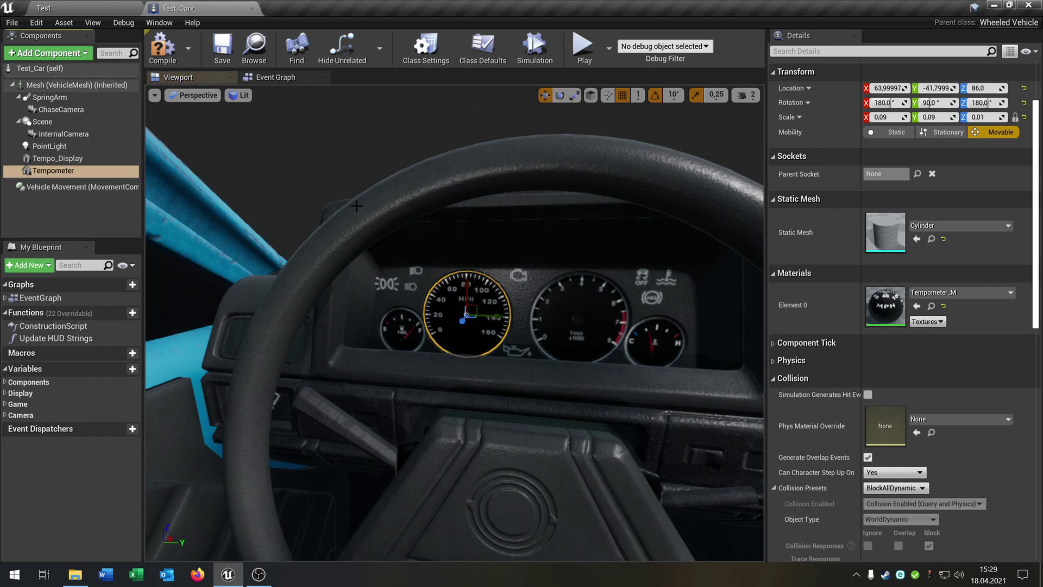
left_click_drag(62, 173, 74, 158)
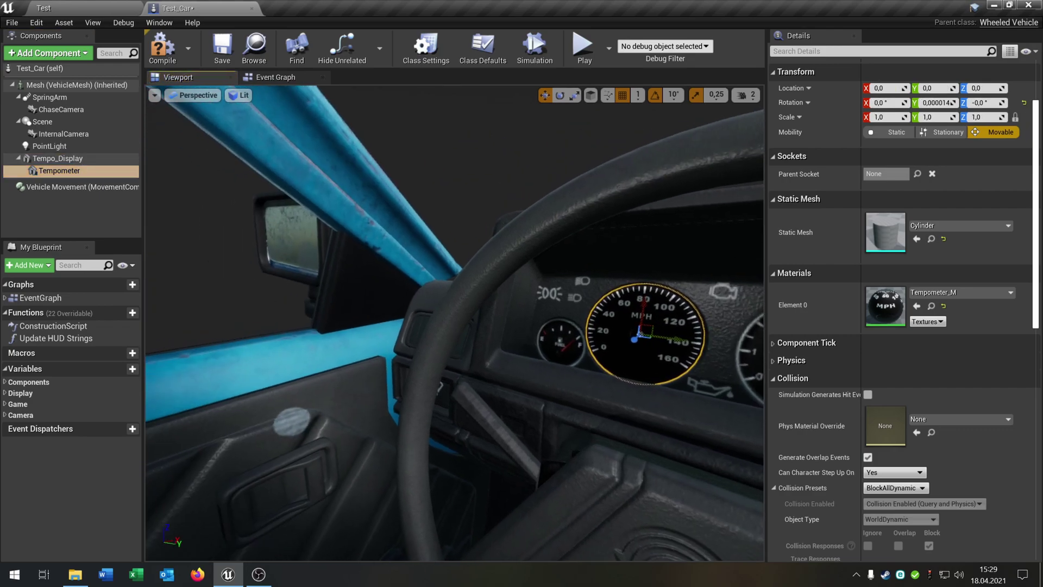
Move Tempometer out in front of the gauge face to a relative Z of about 300.
right_click_drag(521, 320, 438, 319)
left_click_drag(439, 320, 367, 333)
right_click_drag(367, 333, 255, 332)
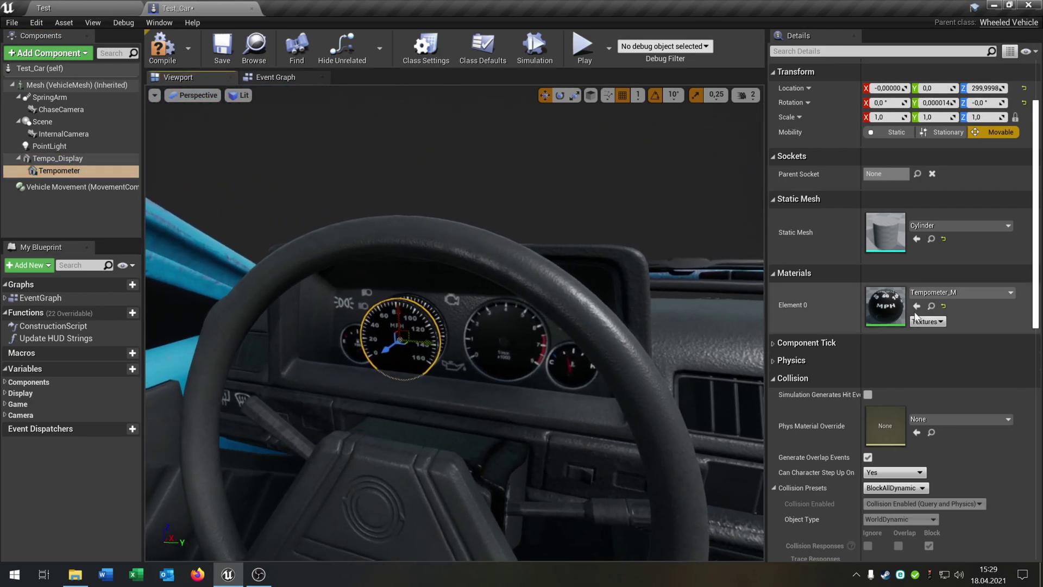
Assign the M_Vehicle_Sedan_Inst_Plastic material to Tempometer.
left_click(944, 292)
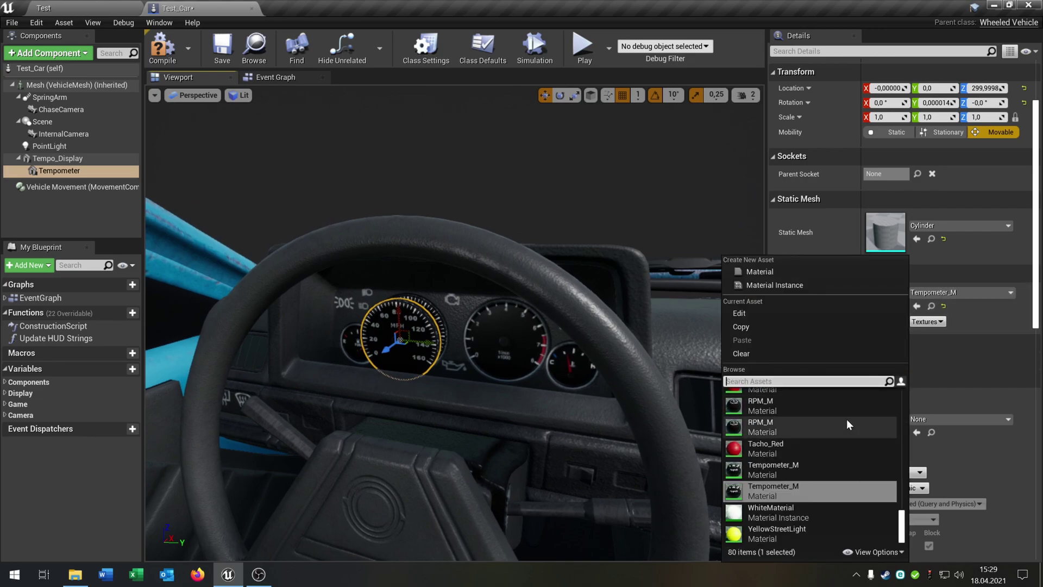
type("sedan")
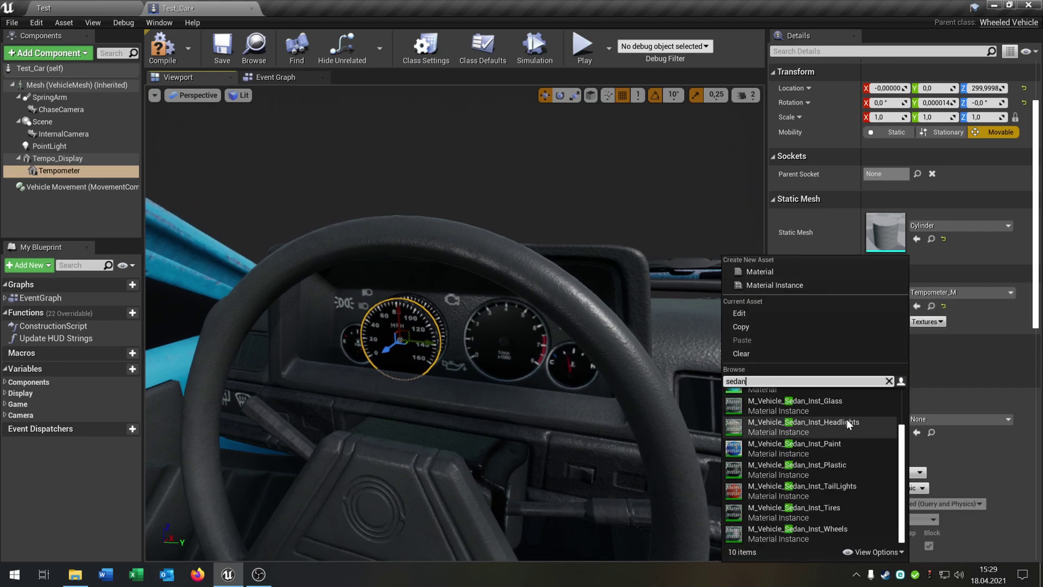
left_click(859, 464)
key("w")
right_click_drag(450, 317, 450, 317)
key("a")
key("d")
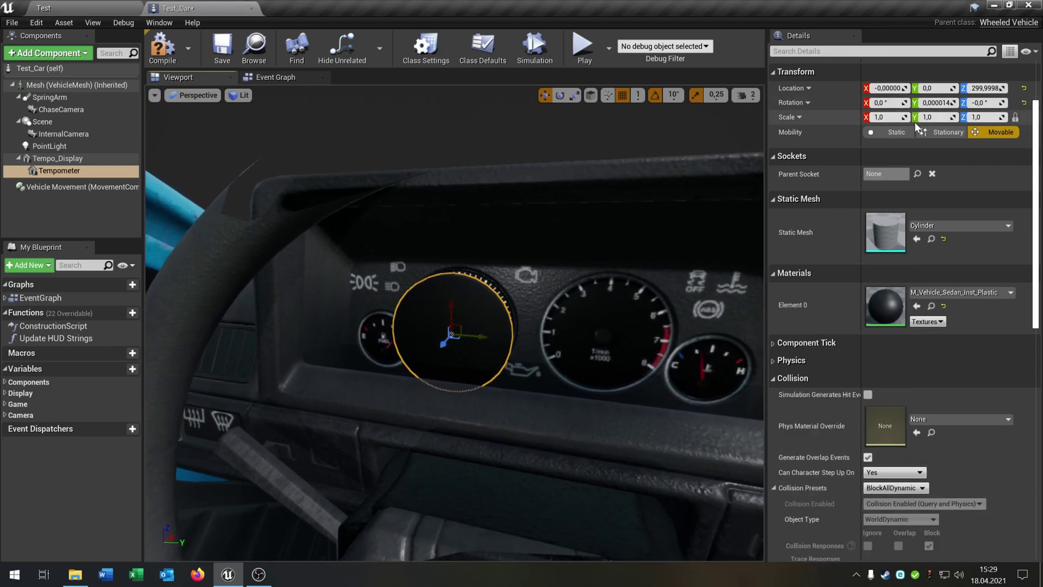
Scale Tempometer uniformly to 0.2 and bring it closer to the gauge face at a relative Z of about 100.
left_click_drag(887, 118, 848, 118)
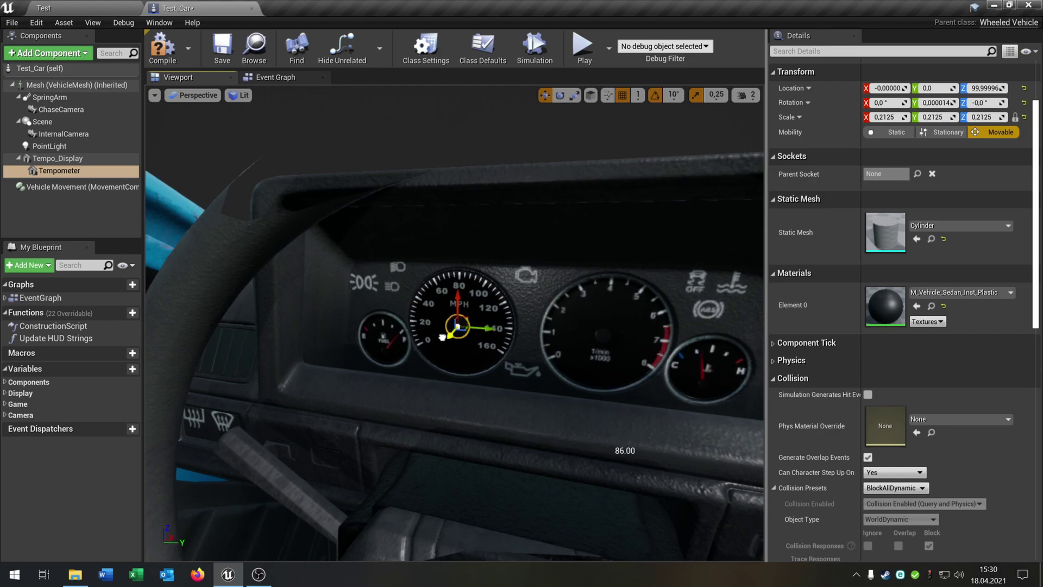
scroll(443, 337, "up", 4)
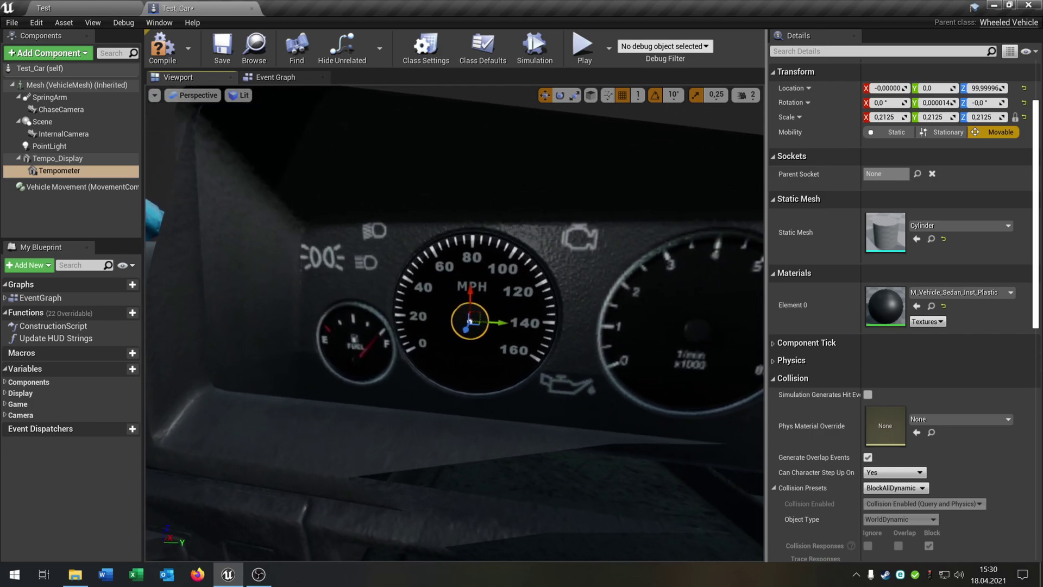
key("s")
mouse_move(455, 323)
right_mouse_down()
mouse_move(491, 324)
mouse_move(465, 323)
right_mouse_up()
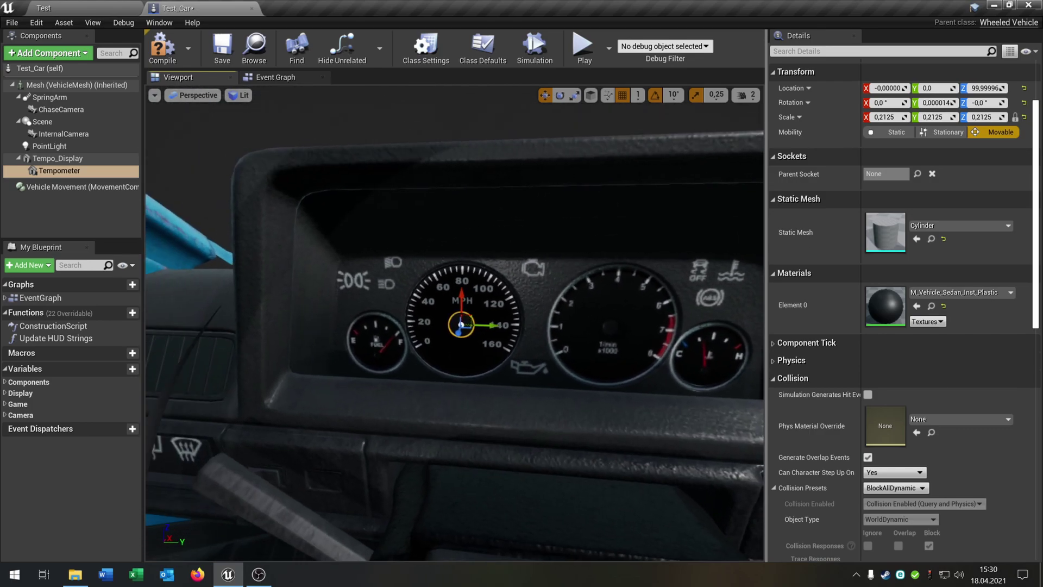
left_click(885, 117)
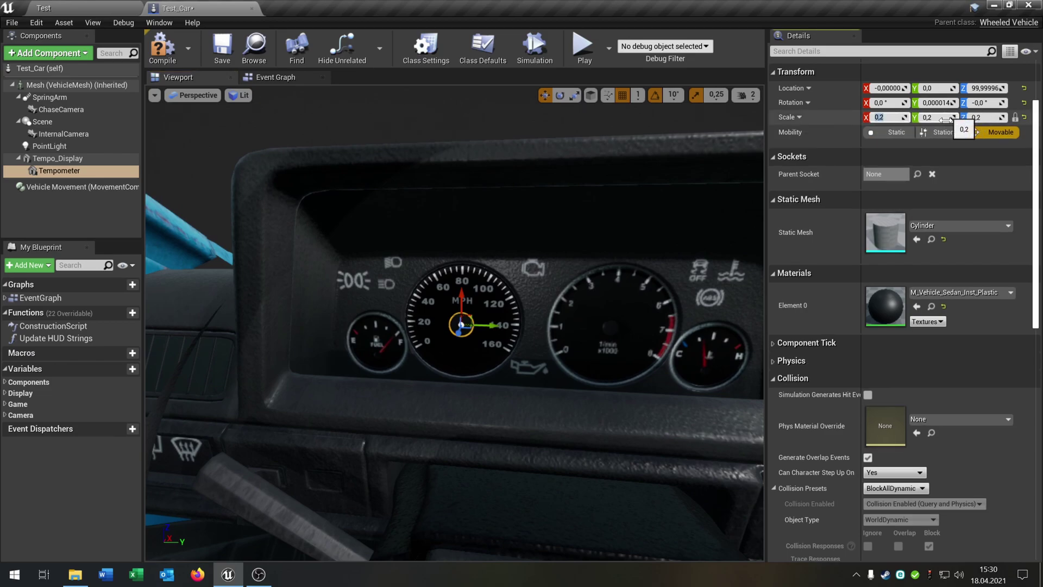
scroll(527, 326, "up", 5)
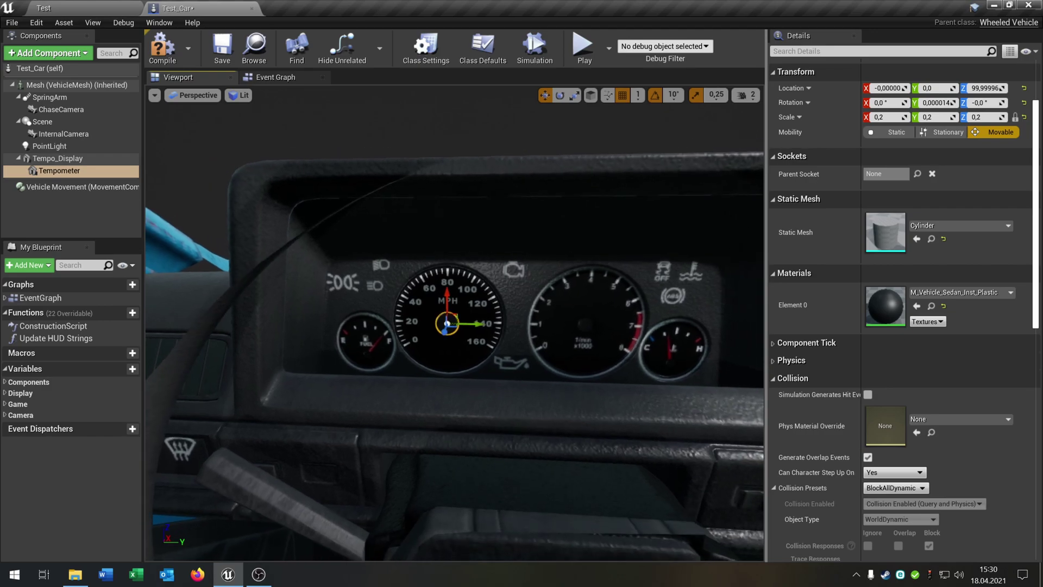
right_click_drag(542, 322, 559, 324)
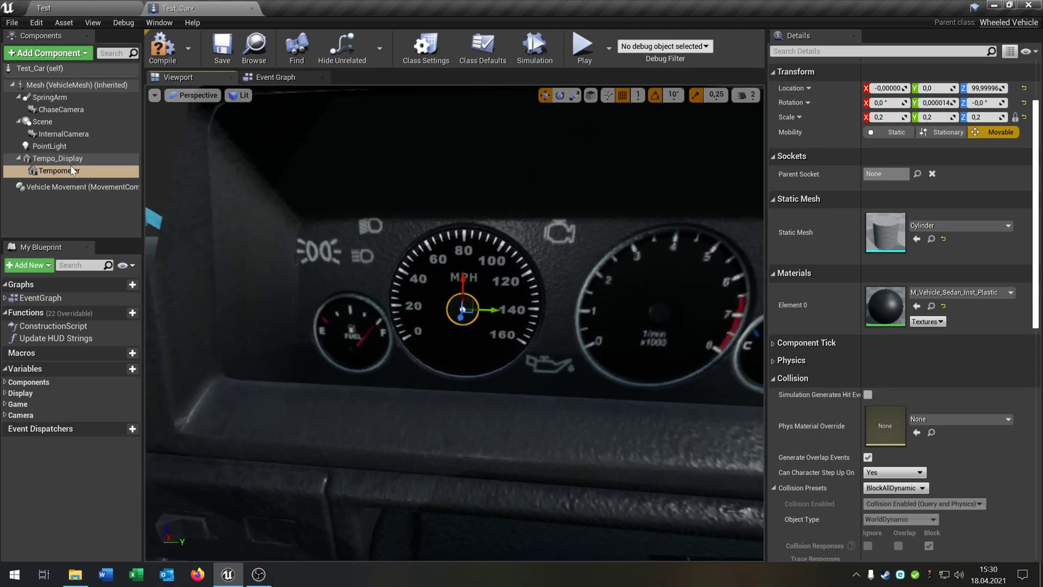
Add a Cube component as a child of Tempometer.
left_click(53, 53)
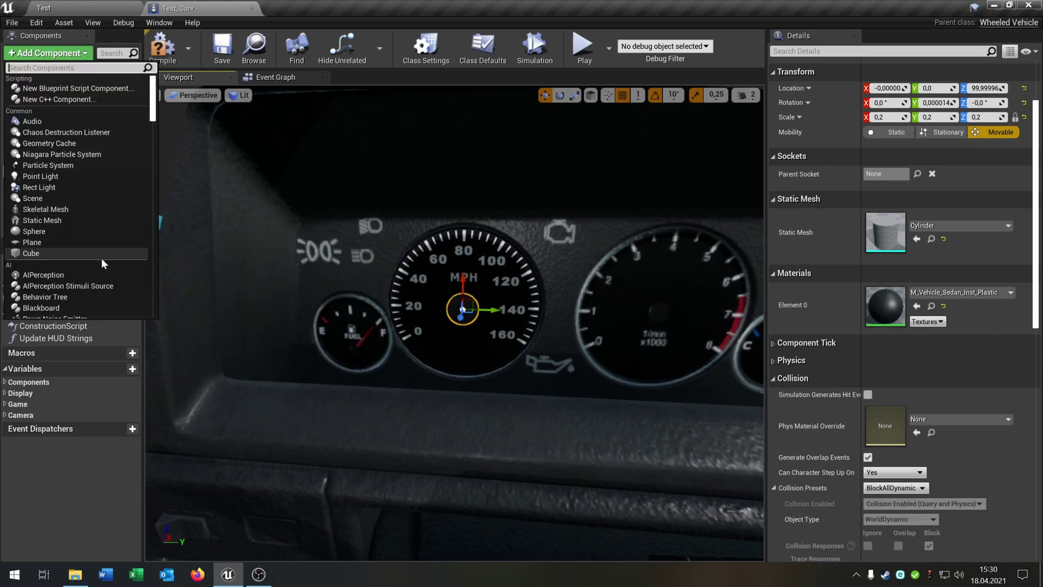
scroll(102, 260, "down", 3)
scroll(101, 263, "down", 3)
left_click(76, 191)
Bring the cube out in front of the speedometer to a relative Z of about 500 and set its X scale to 0.5.
mouse_move(454, 323)
right_mouse_down()
mouse_move(438, 333)
mouse_move(448, 329)
right_mouse_up()
key("s")
key("w")
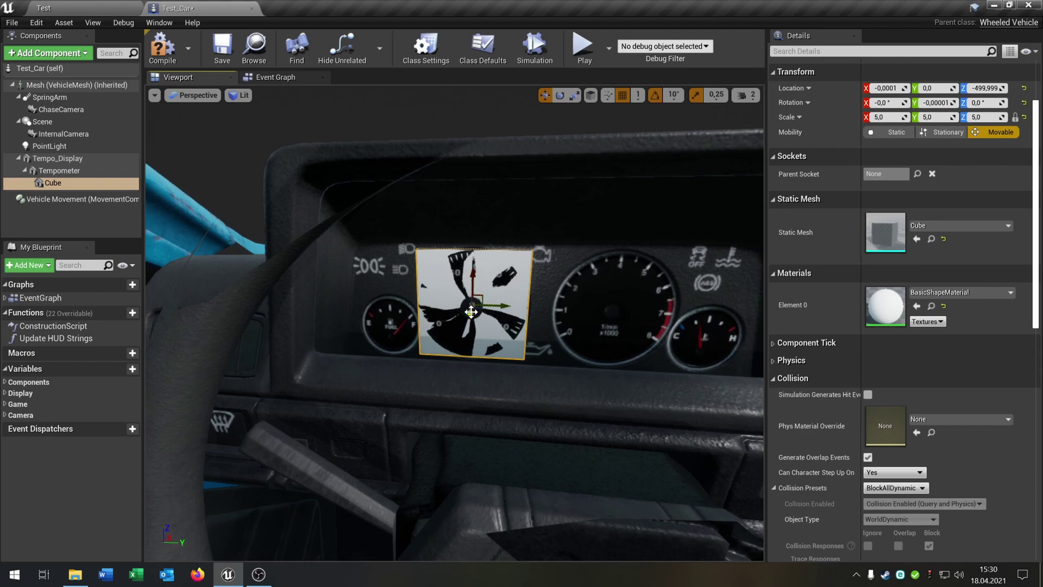
left_click_drag(470, 313, 467, 321)
key("e")
key("r")
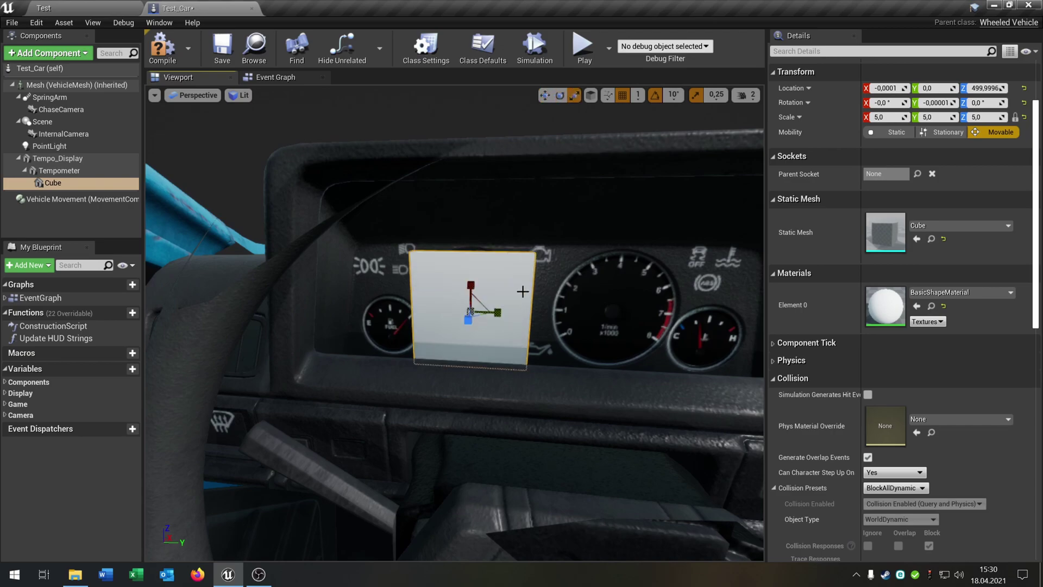
left_click_drag(470, 285, 470, 329)
mouse_move(437, 298)
right_mouse_down()
mouse_move(413, 297)
mouse_move(438, 298)
right_mouse_up()
key("d")
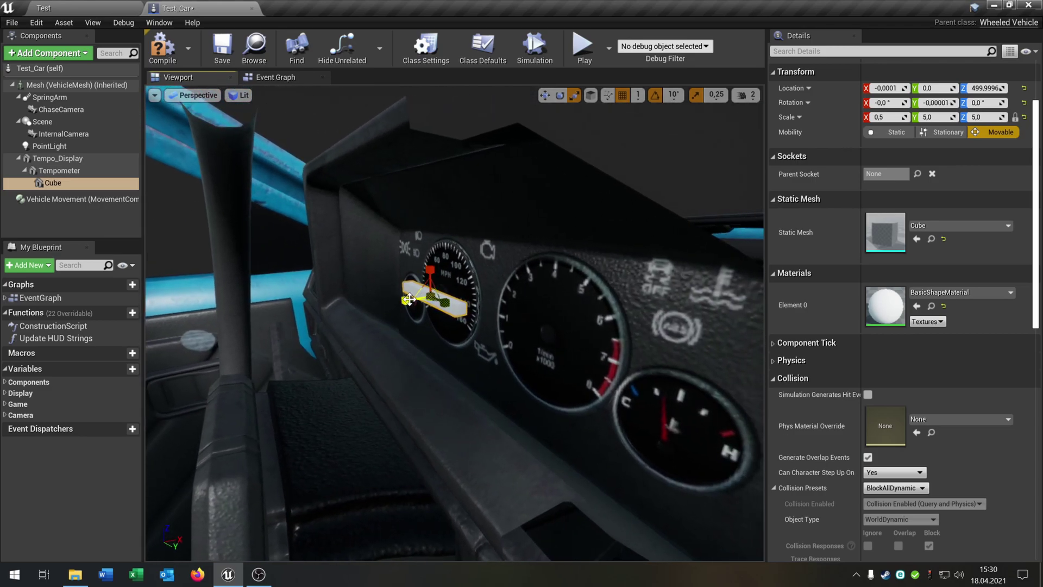
Set the cube's Z scale to 3 and move it back to a relative Z of about 0.
key("w")
key("f")
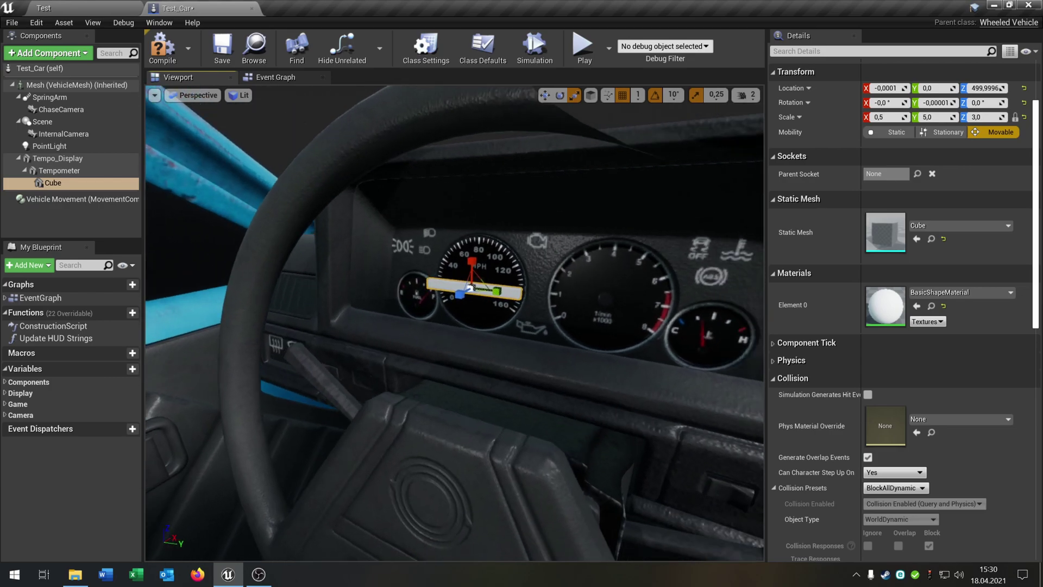
mouse_move(400, 278)
left_mouse_down()
mouse_move(410, 271)
mouse_move(403, 276)
left_mouse_up()
key("a")
mouse_move(562, 273)
right_mouse_down()
mouse_move(511, 267)
mouse_move(561, 273)
right_mouse_up()
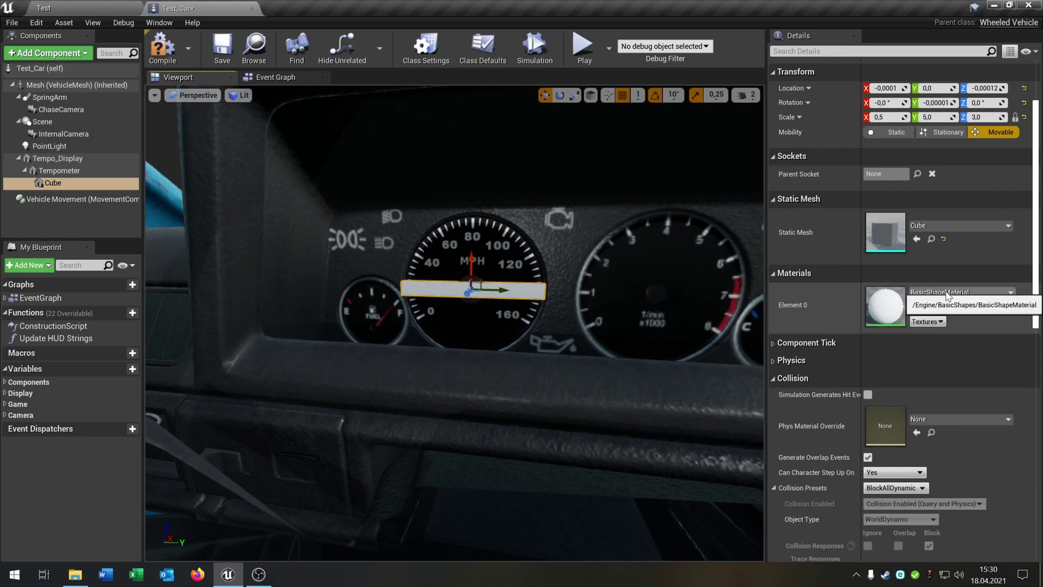
Pick the Tacho_Red material in the HUD content folder and assign it to the cube in Test_Car.
left_click(85, 7)
left_click(193, 410)
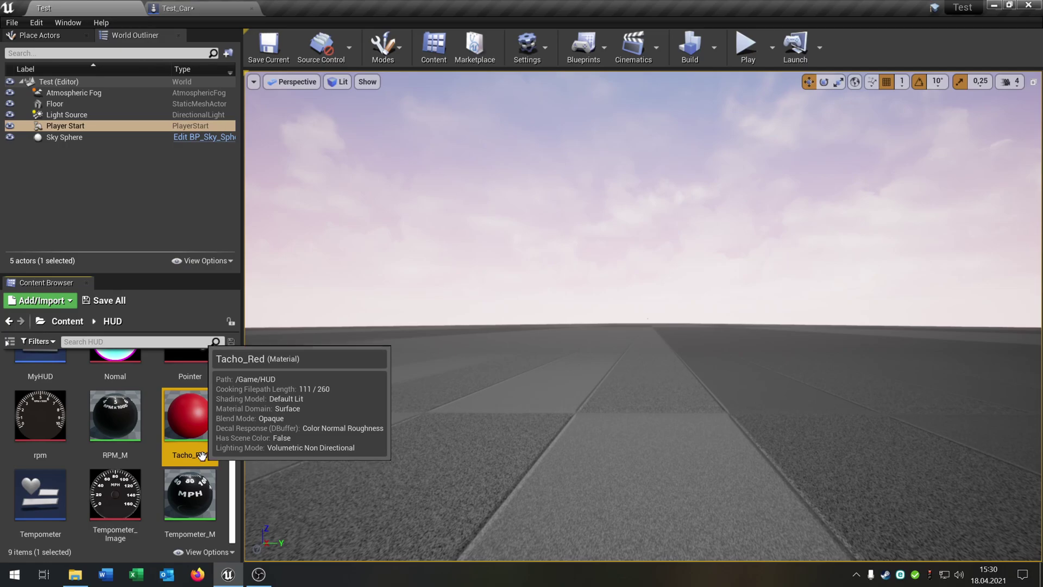
left_click(217, 5)
left_click(36, 6)
left_click(202, 417)
left_click(205, 8)
left_click(915, 305)
Reshape and offset the red cube into a thin needle reaching from the speedometer hub to the dial's 20 side.
mouse_move(505, 314)
right_mouse_down()
mouse_move(543, 326)
mouse_move(479, 283)
mouse_move(521, 280)
mouse_move(501, 320)
right_mouse_up()
key("w")
key("s")
key("e")
key("r")
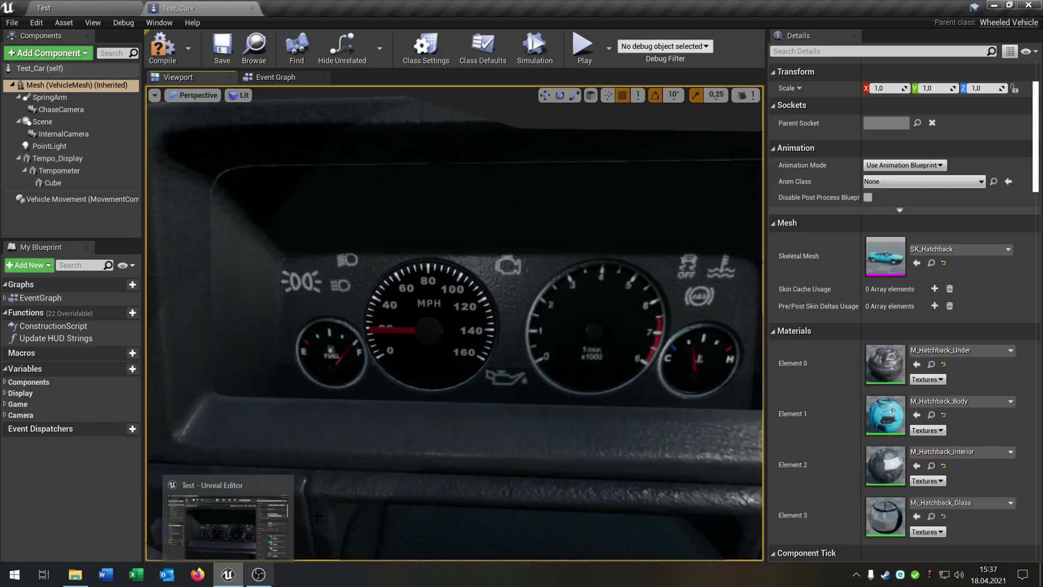
right_click_drag(454, 323, 456, 320)
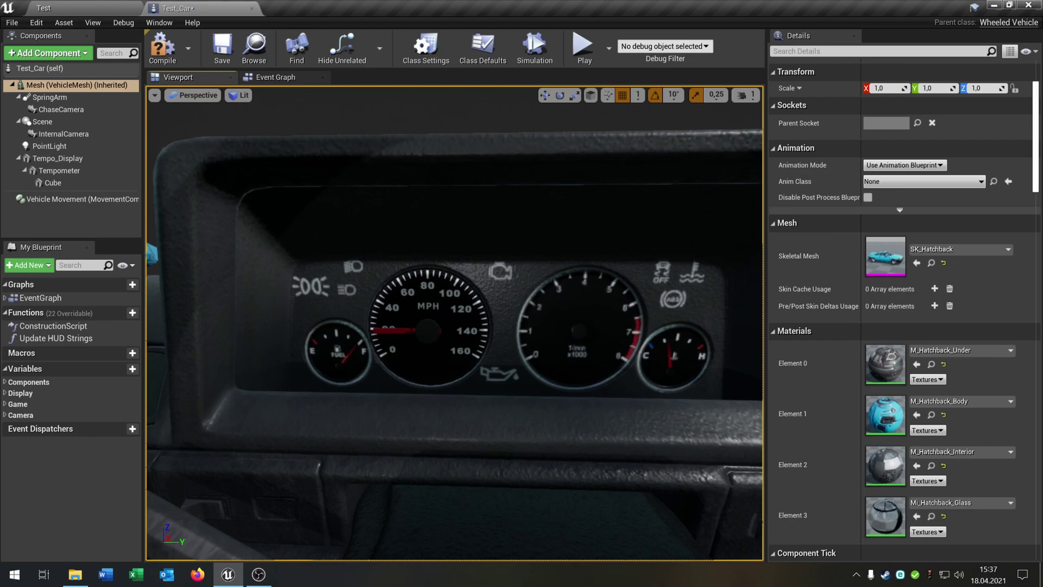
Rotate Tempometer to about -30° around Z so the needle swings toward the 0 mark.
left_click(87, 171)
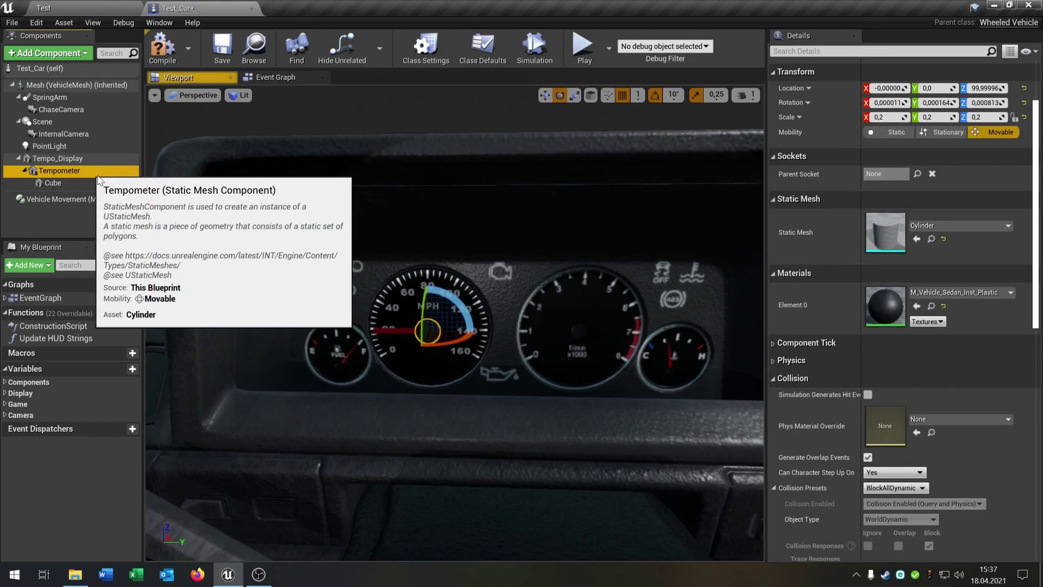
mouse_move(441, 291)
left_mouse_down()
mouse_move(513, 317)
mouse_move(448, 295)
left_mouse_up()
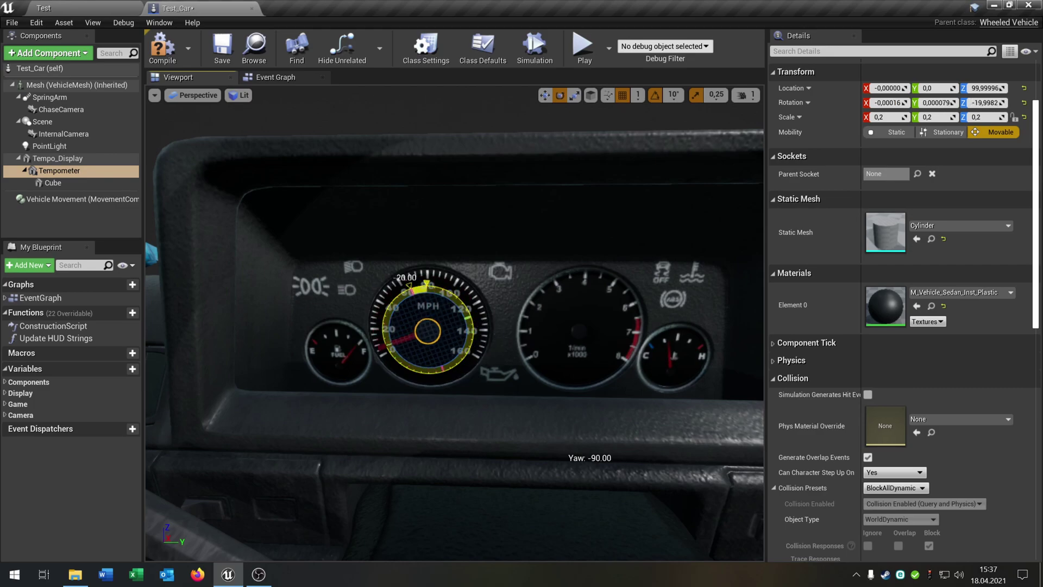
left_click_drag(689, 316, 691, 319)
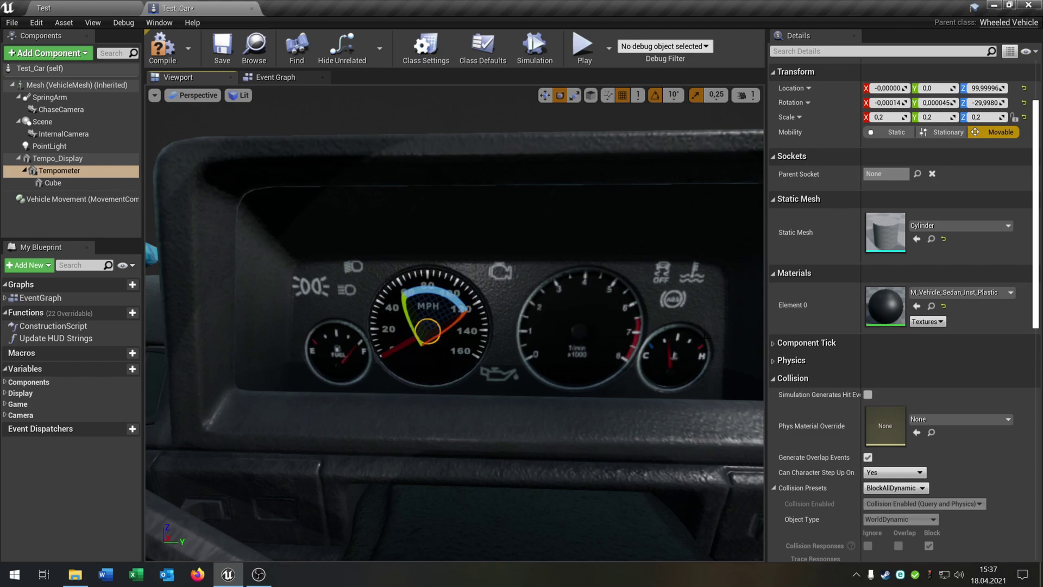
key("r")
Examine the speedometer with its needle from the driver's seat behind the steering wheel.
scroll(577, 249, "down", 3)
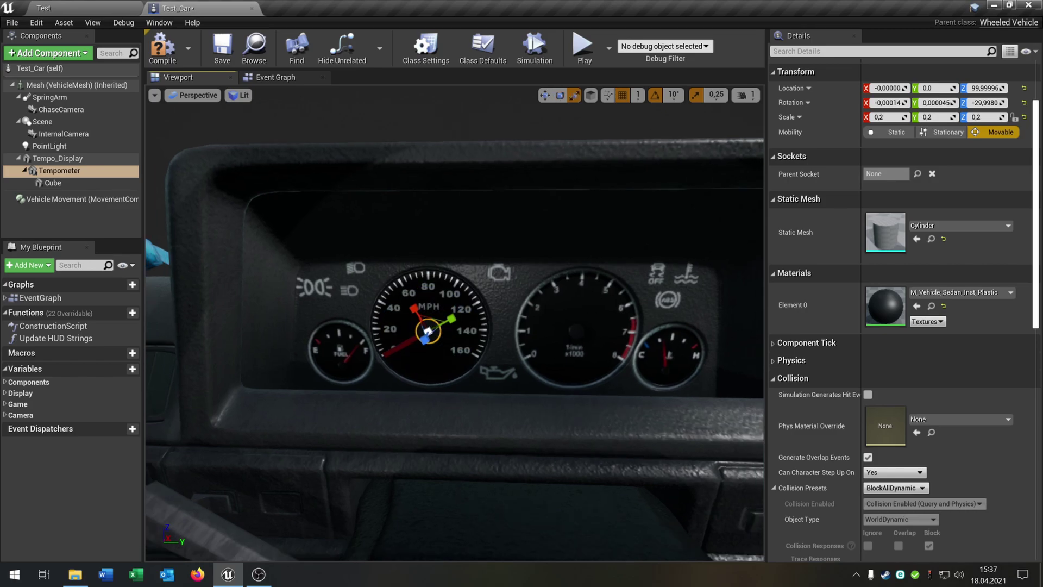
left_click(577, 250)
right_click_drag(519, 332, 515, 324)
key("s")
left_click(854, 36)
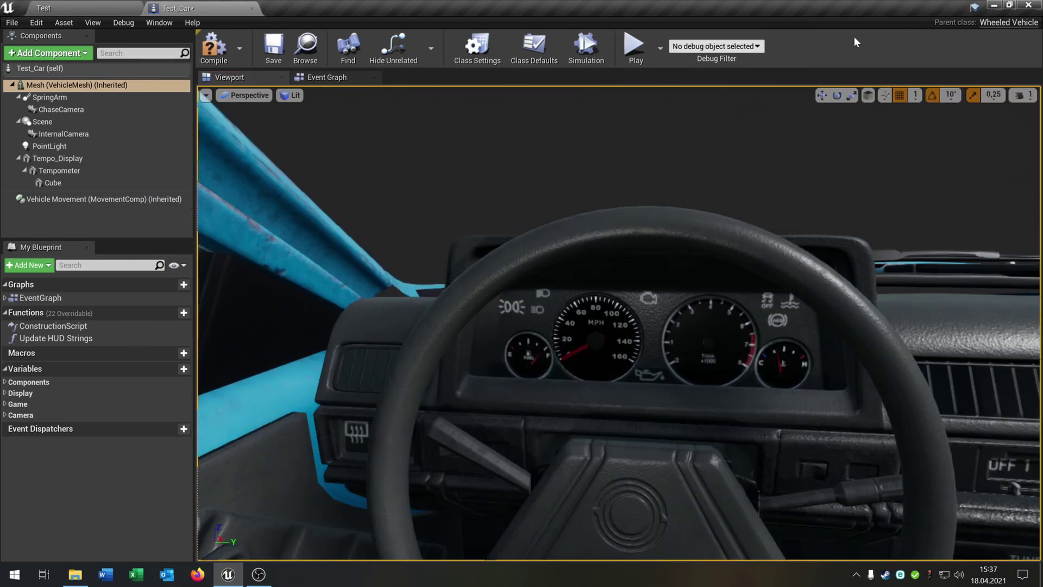
scroll(618, 323, "down", 2)
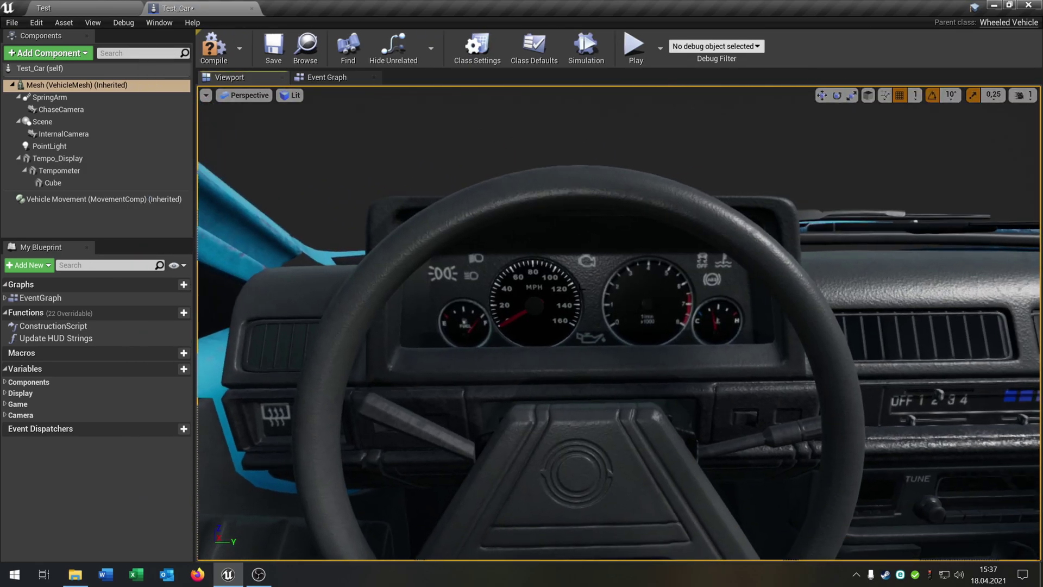
scroll(618, 323, "down", 4)
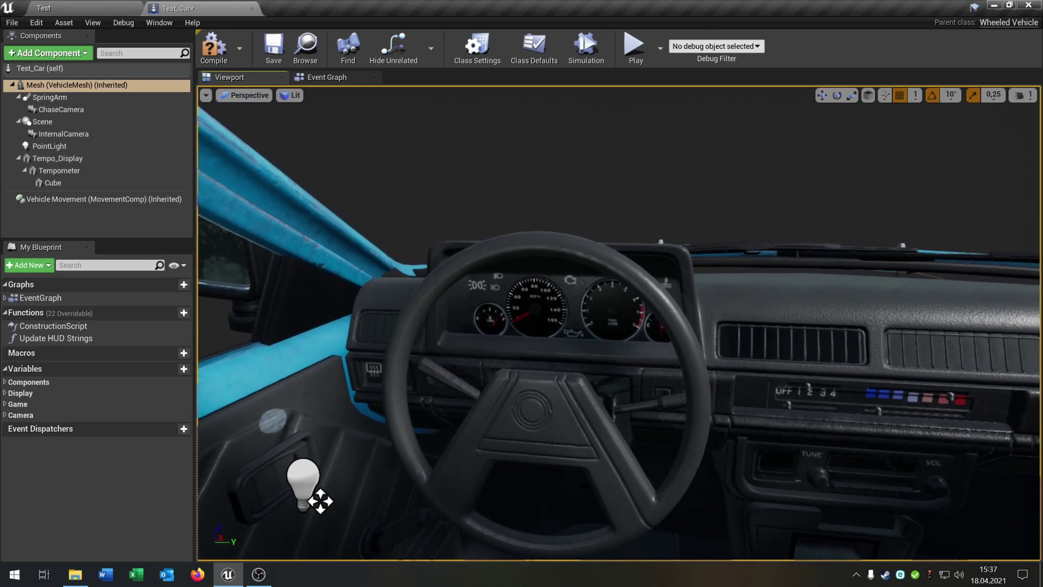
scroll(354, 95, "up", 5)
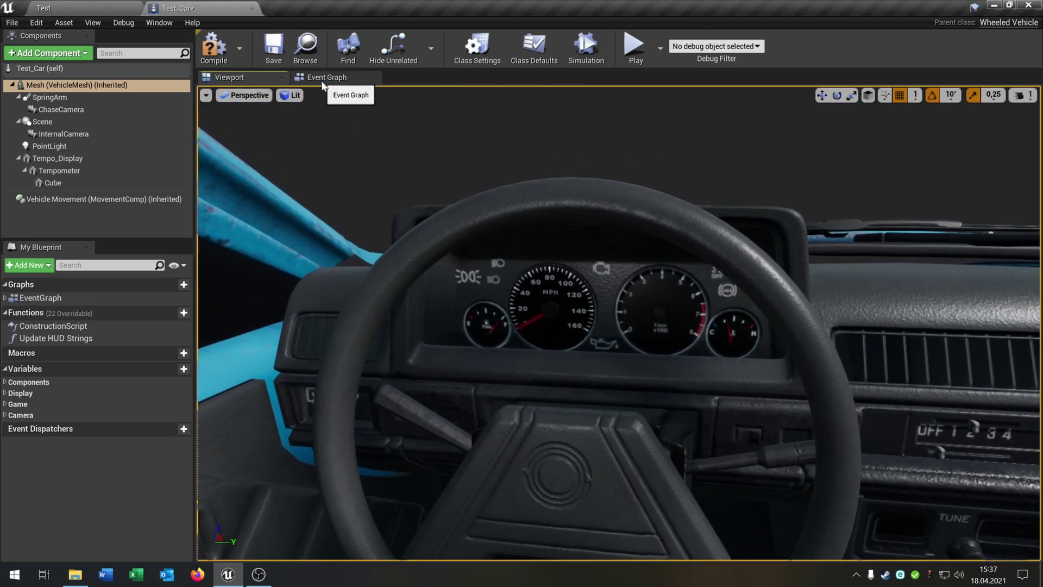
Open the Update HUD Strings function and move the Setup String for Speed group up to make room above the gear group.
left_click(321, 81)
right_click_drag(461, 152, 592, 210)
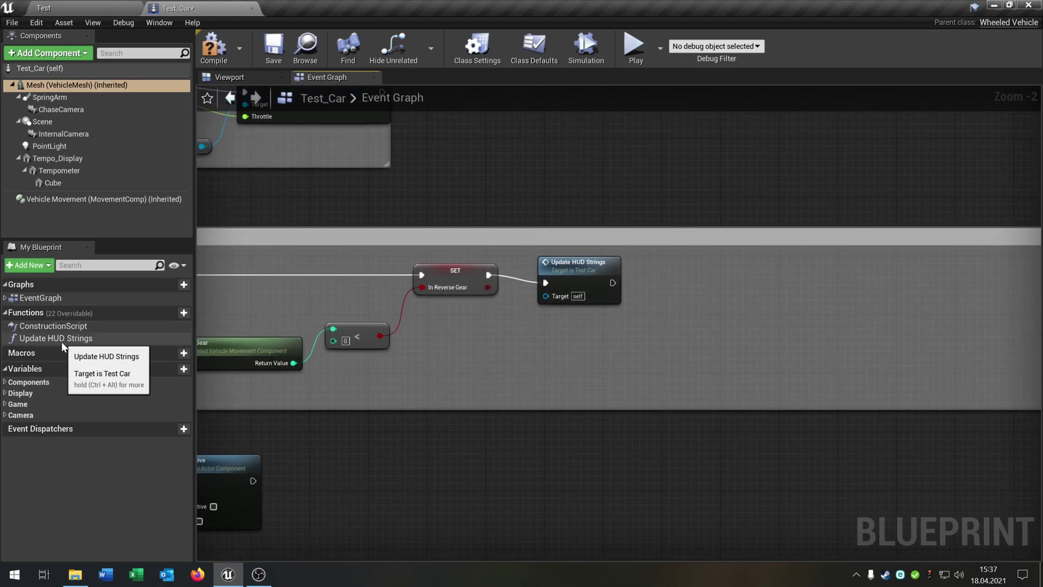
double_click(46, 339)
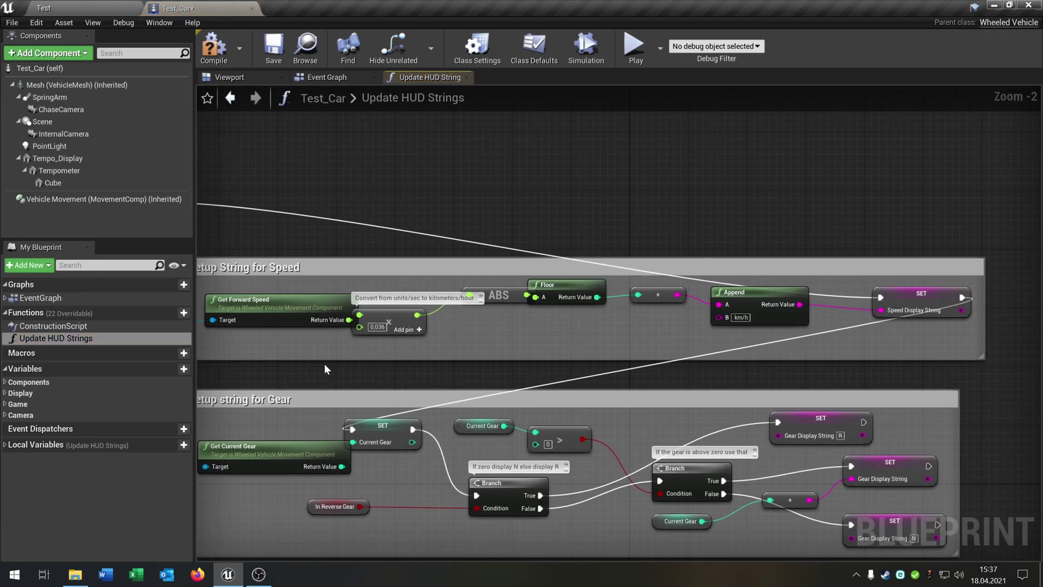
scroll(465, 334, "down", 2)
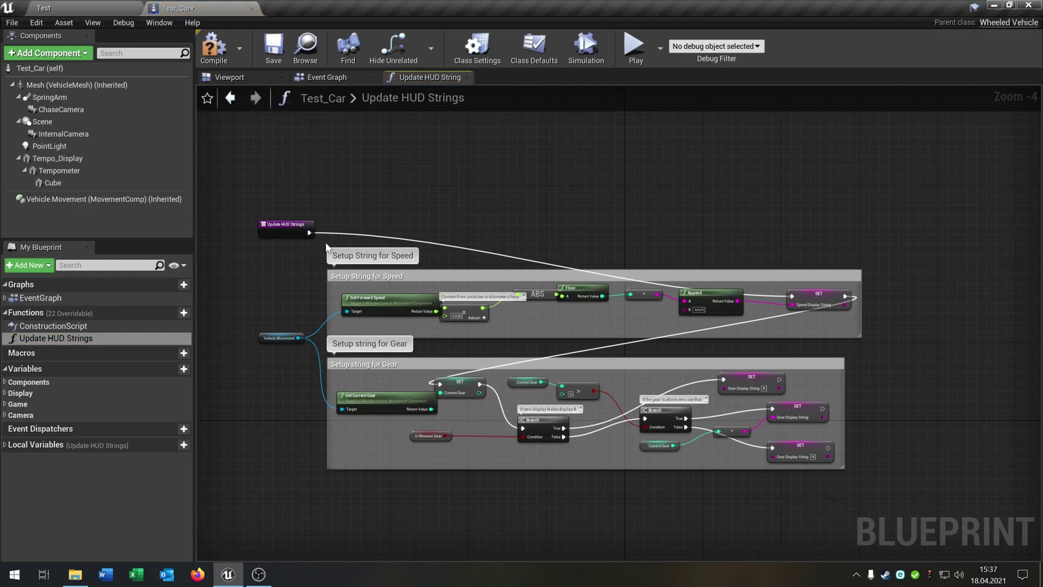
left_click_drag(304, 217, 270, 219)
left_click_drag(517, 267, 512, 164)
right_click_drag(470, 282, 484, 292)
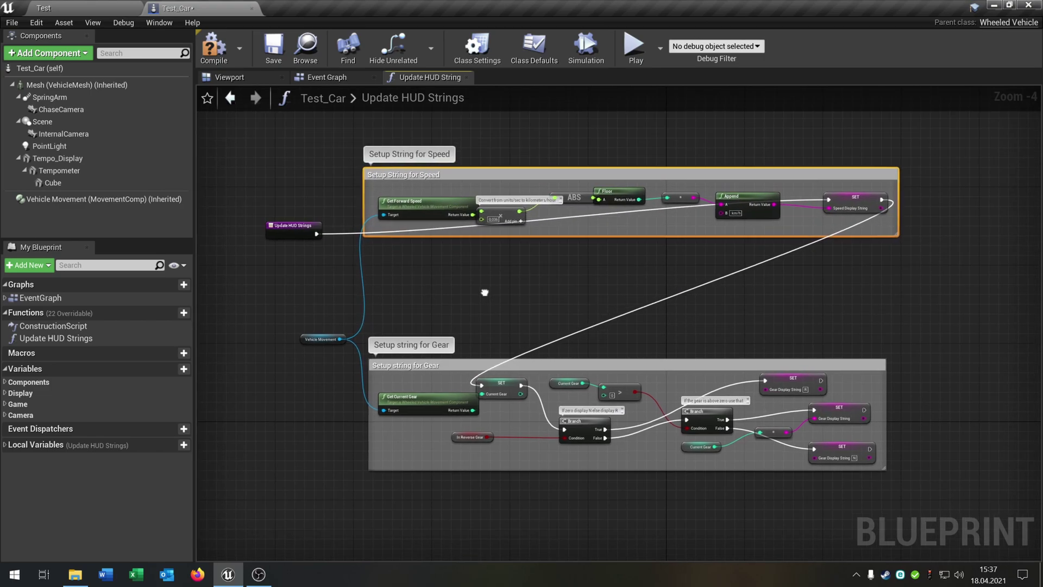
Add a Get Engine Rotation Speed node from Vehicle Movement and place it between the speed and gear groups.
mouse_move(399, 294)
right_mouse_down()
mouse_move(415, 273)
mouse_move(396, 315)
right_mouse_up()
scroll(355, 323, "up", 3)
left_click_drag(320, 347, 513, 267)
type("get en")
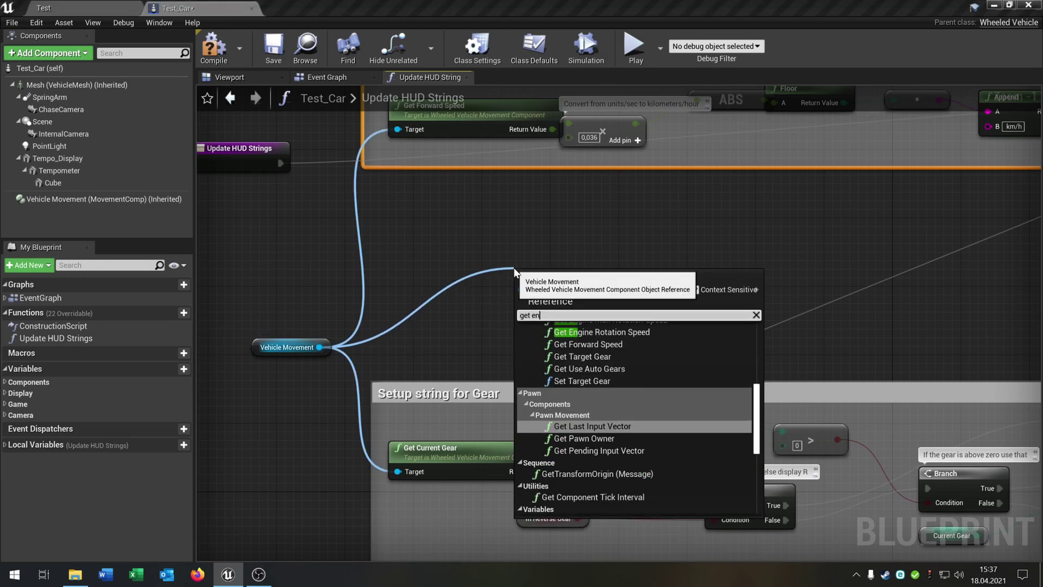
type("g")
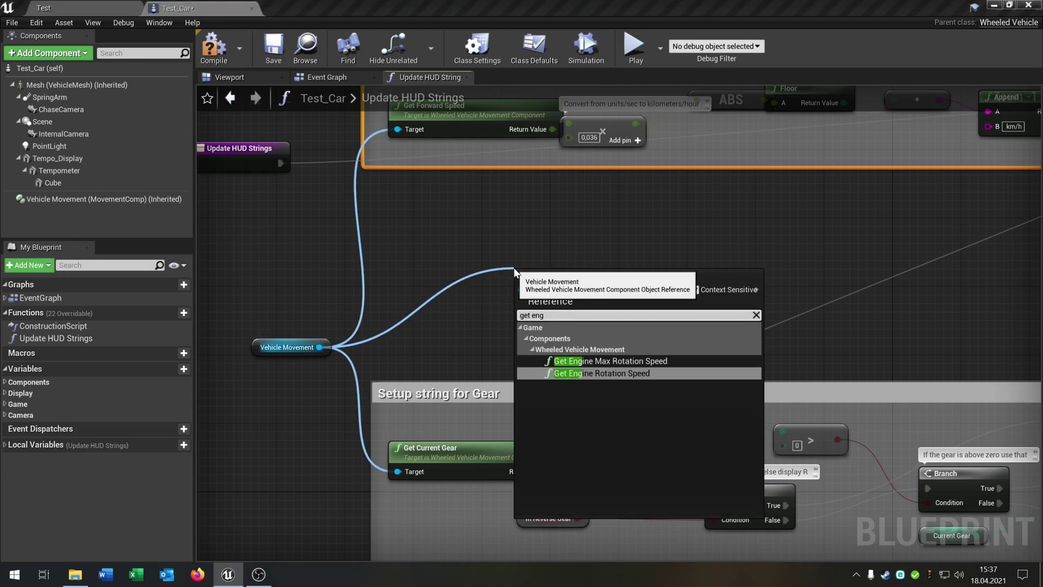
left_click(641, 373)
left_click_drag(601, 285, 523, 268)
right_click_drag(676, 267, 504, 263)
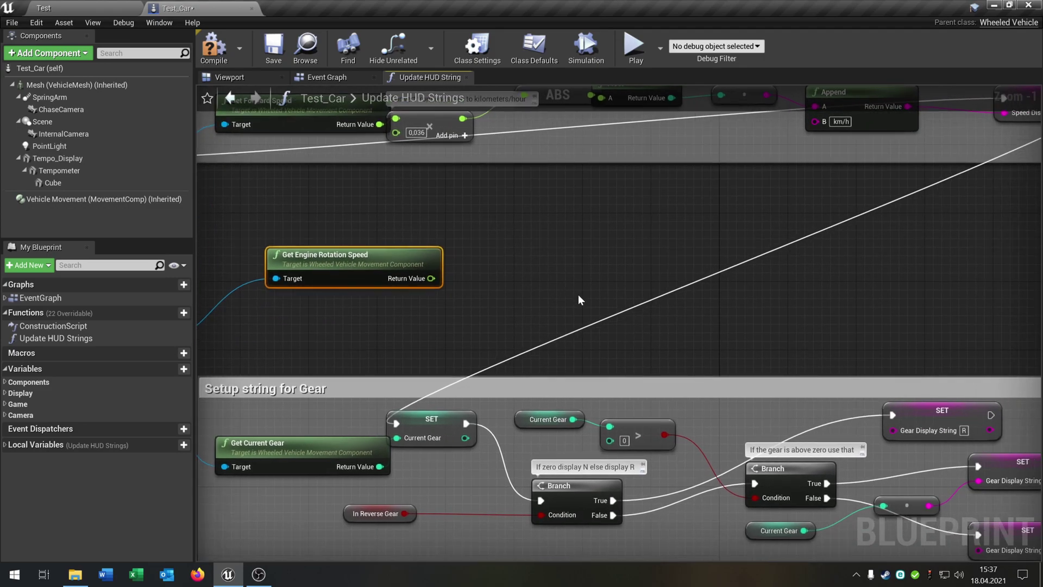
Promote the Return Value of Get Engine Rotation Speed to a new variable with a connected SET node.
left_click_drag(431, 278, 509, 277)
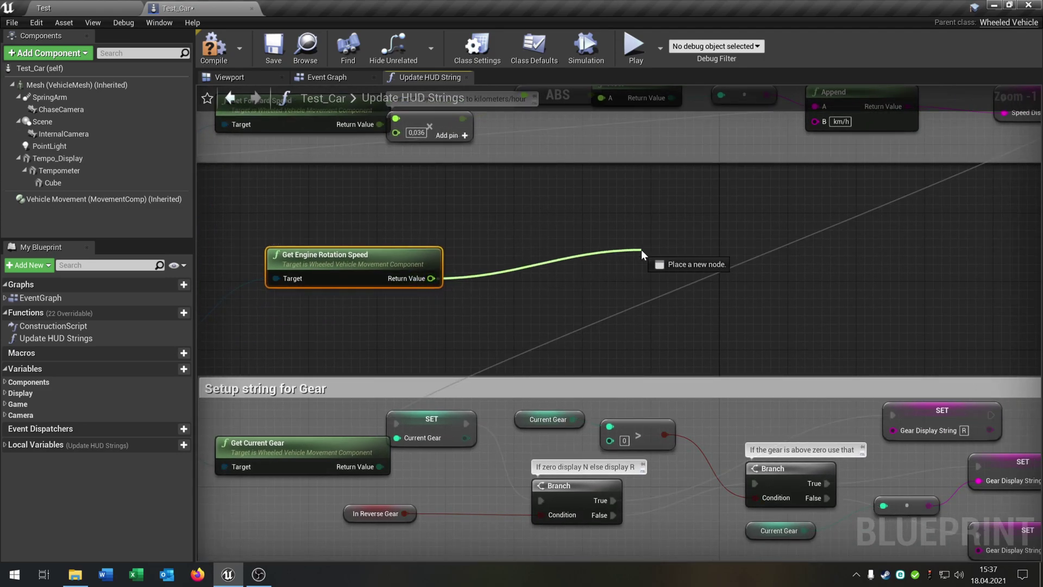
left_click_drag(641, 250, 640, 249)
left_click(701, 314)
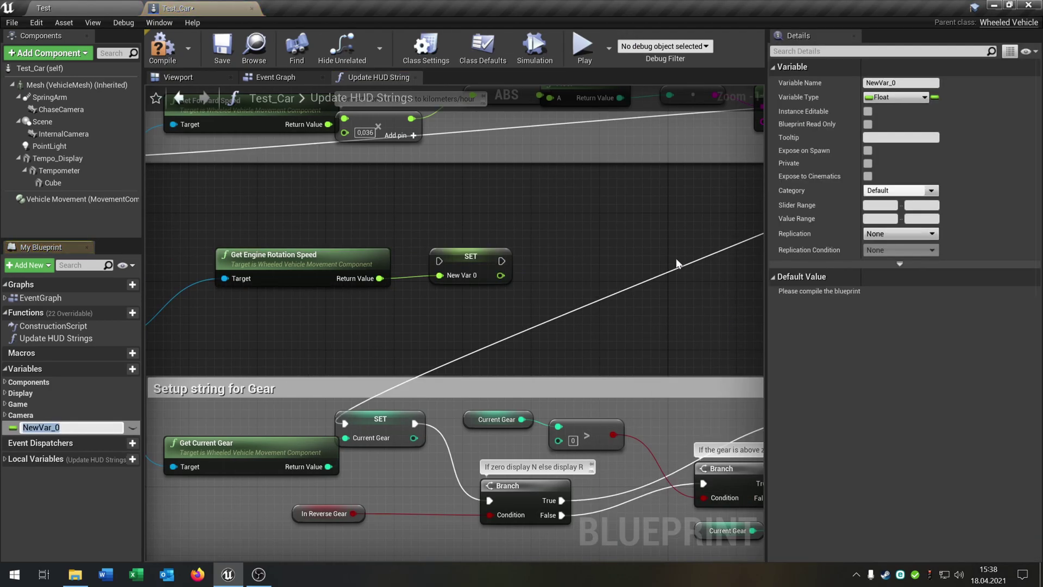
Rename the new float variable holding the engine rotation speed to RPM Display String.
left_click(894, 83)
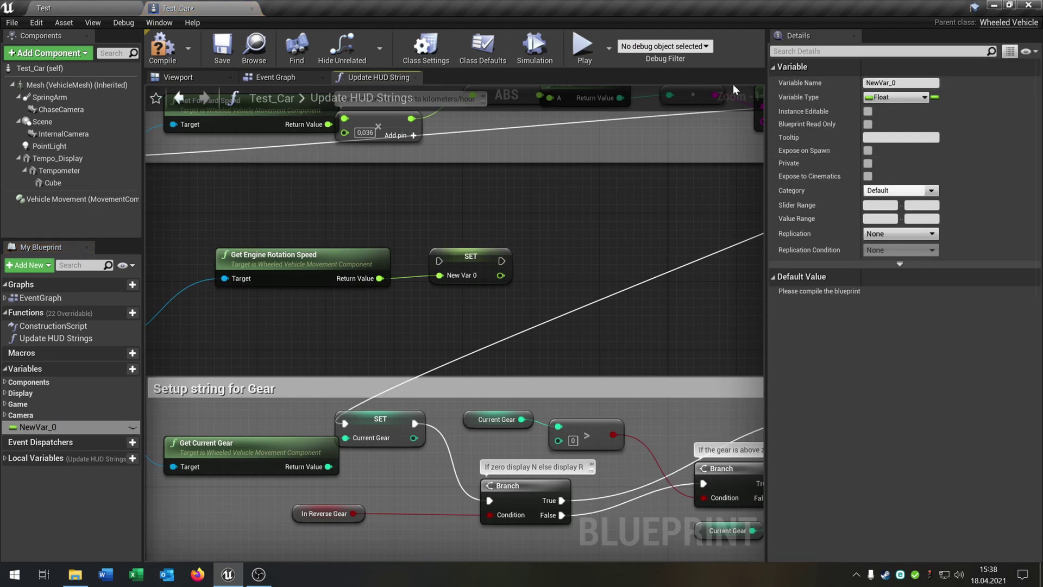
left_click(911, 81)
right_click_drag(573, 202, 479, 253)
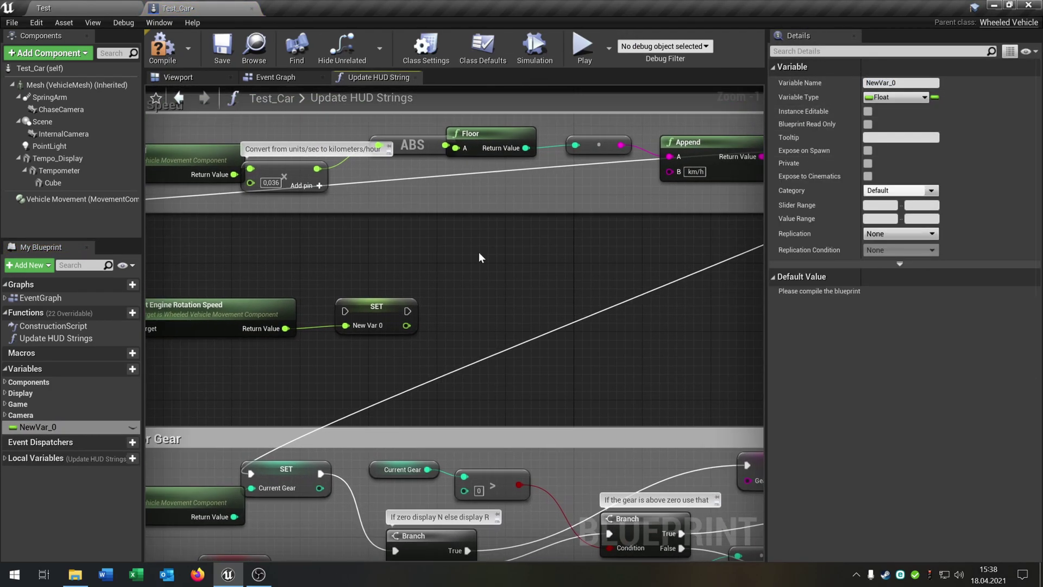
right_click_drag(561, 221, 461, 220)
scroll(460, 220, "down", 1)
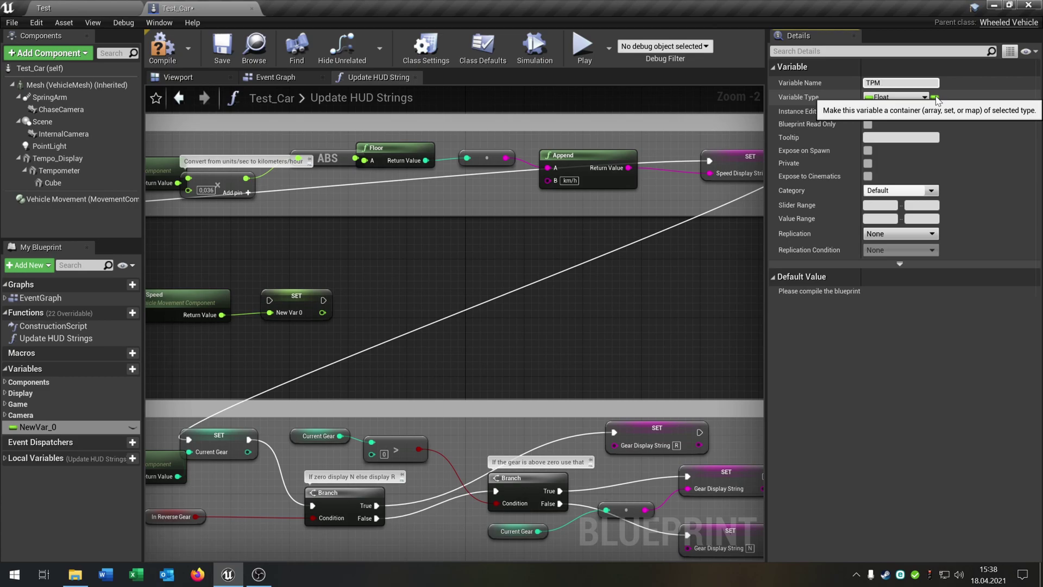
key("BackSpace")
key("BackSpace")
key("BackSpace")
type("RPM Display String")
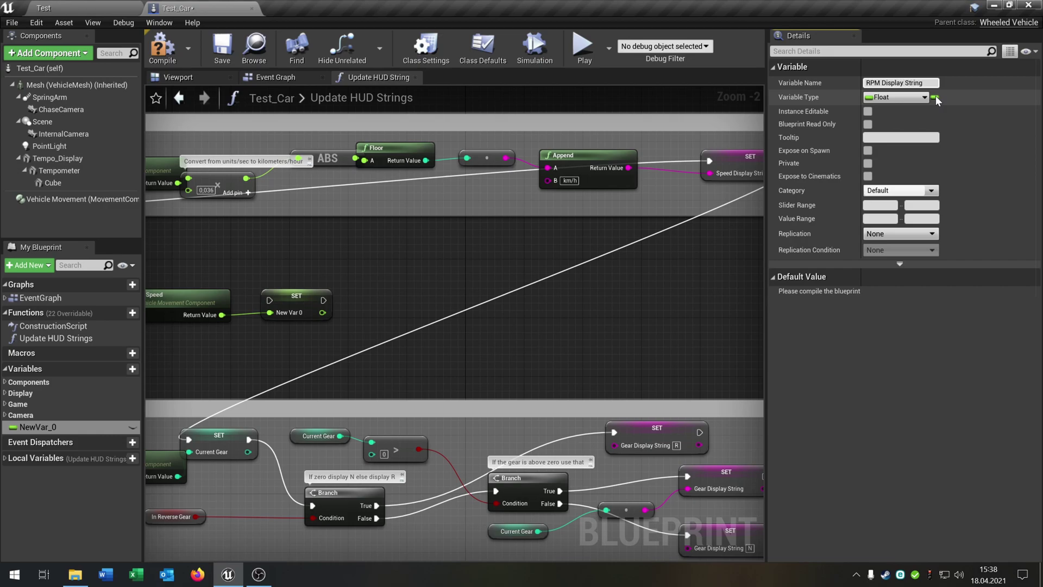
key("Return")
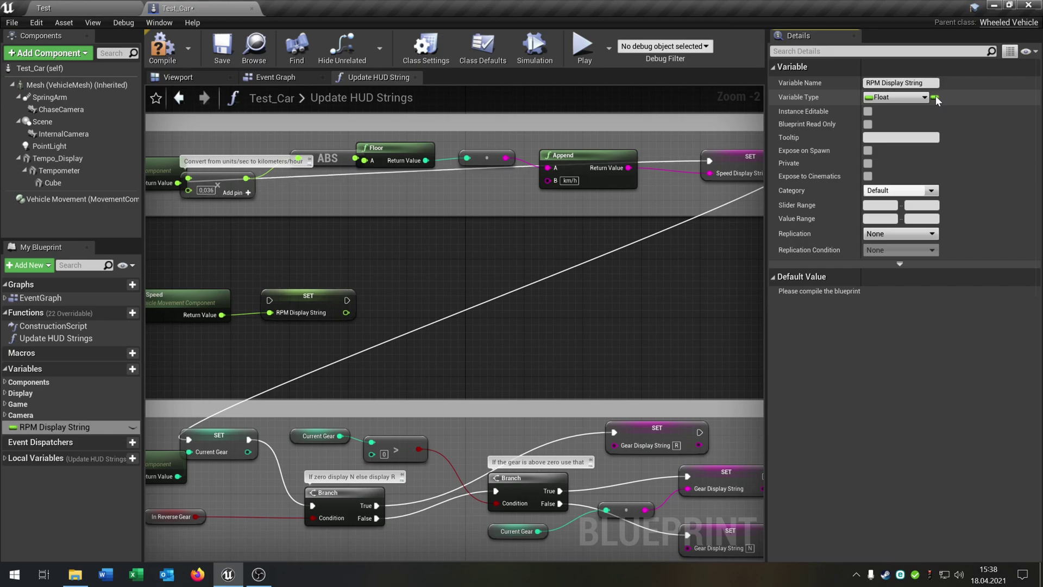
Route the execution flow from the Speed Display String SET node through the RPM Display String SET node to the Current Gear SET node.
right_click_drag(494, 260, 544, 260)
scroll(481, 278, "down", 2)
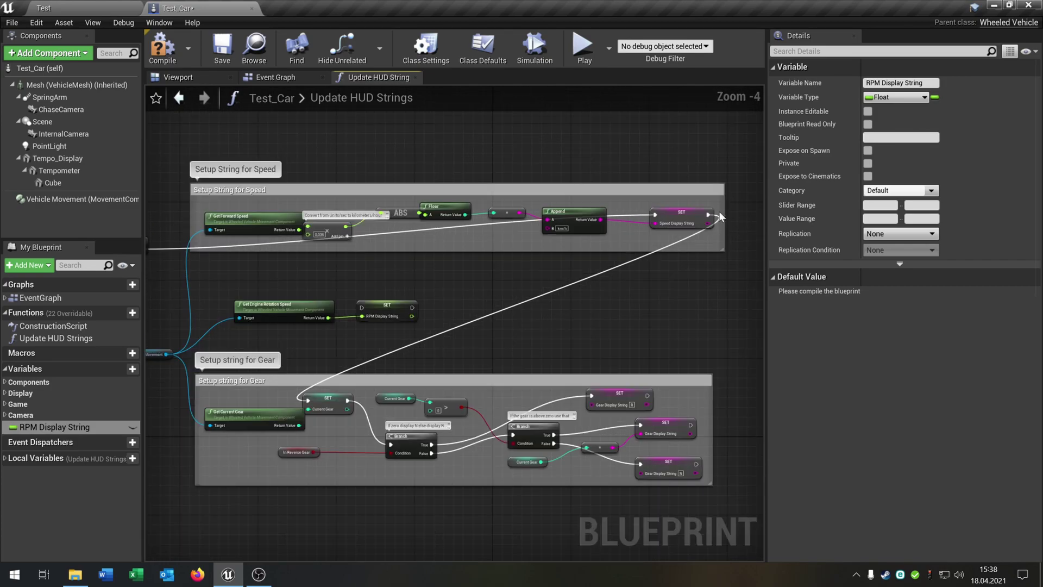
left_click_drag(708, 214, 307, 400)
right_click_drag(593, 316, 531, 401)
scroll(493, 365, "up", 1)
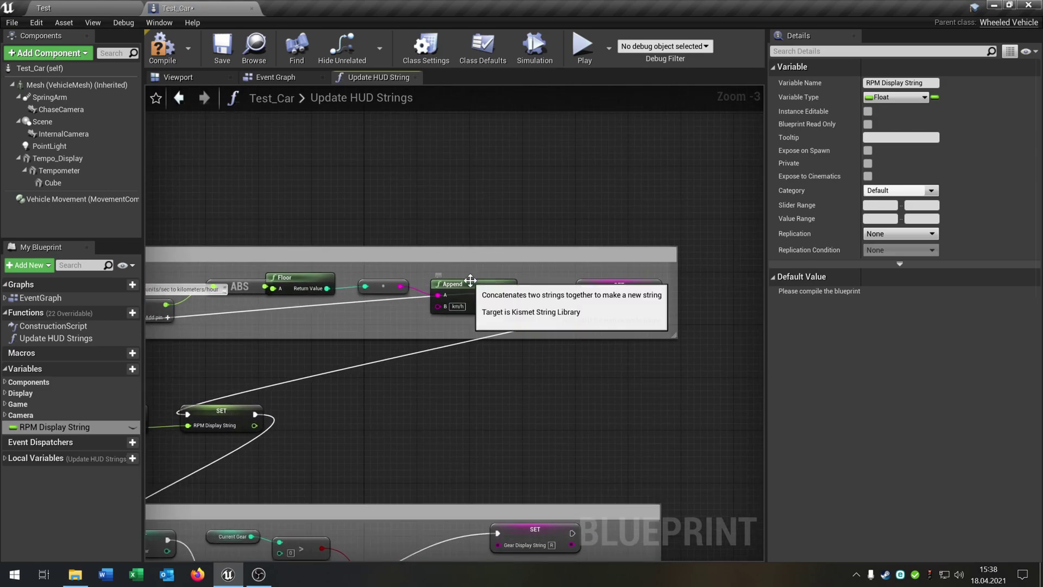
Delete the Append node and the integer-to-string conversion from the speed group, and move the Floor node further along.
left_click(471, 280)
key("Delete")
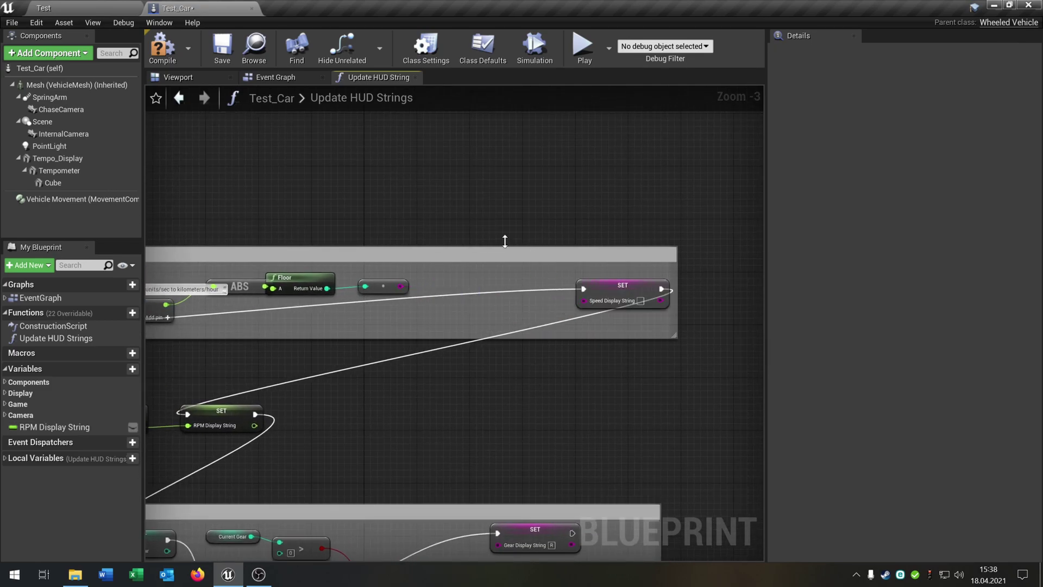
left_click(382, 286)
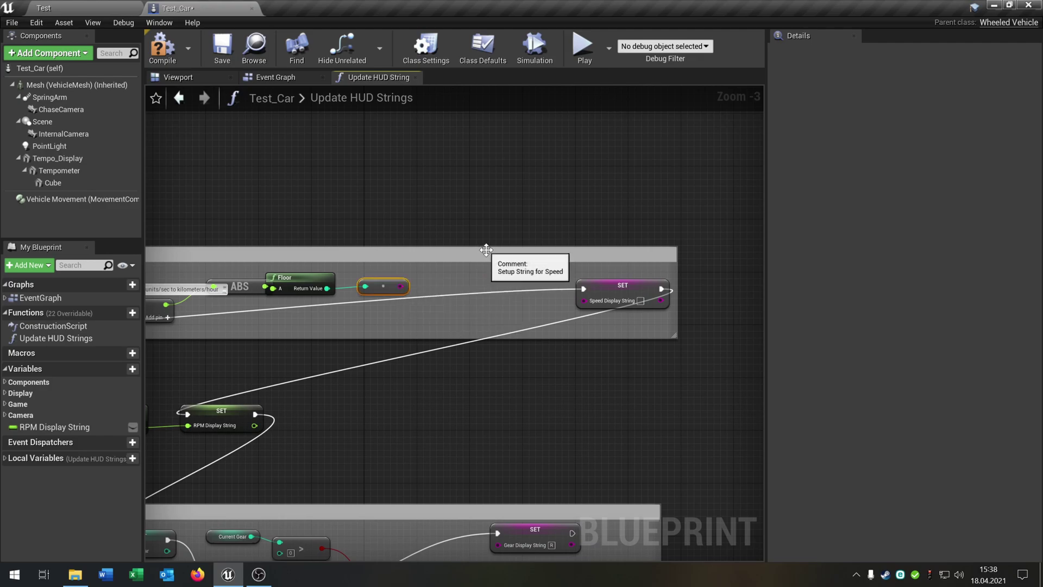
right_click_drag(422, 253, 495, 267)
right_click_drag(486, 334, 460, 310)
left_click_drag(395, 296, 428, 295)
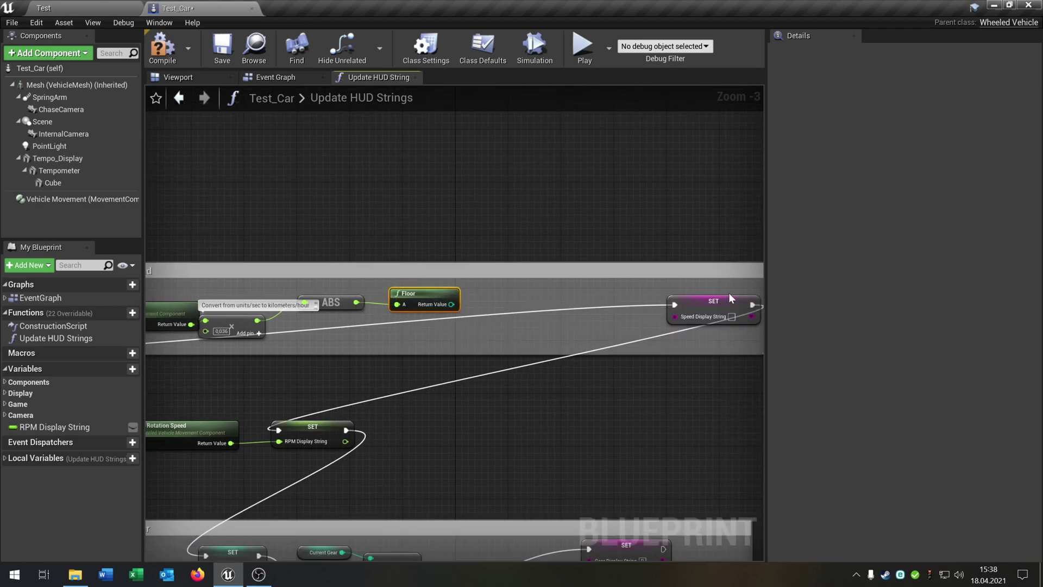
Change the type of the Speed Display String variable from String to Float and accept the type change.
left_click(700, 305)
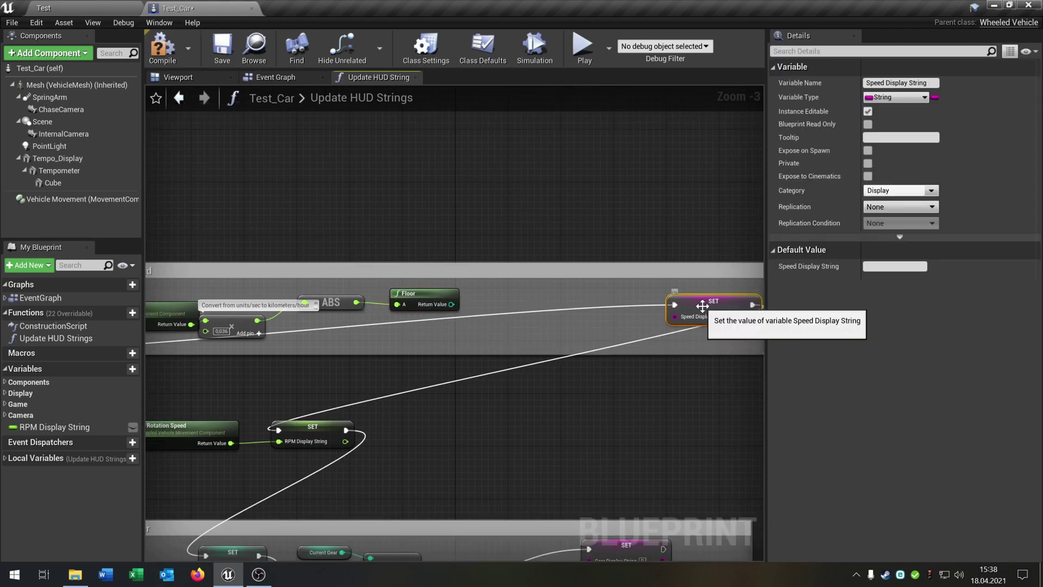
right_click_drag(667, 242, 525, 227)
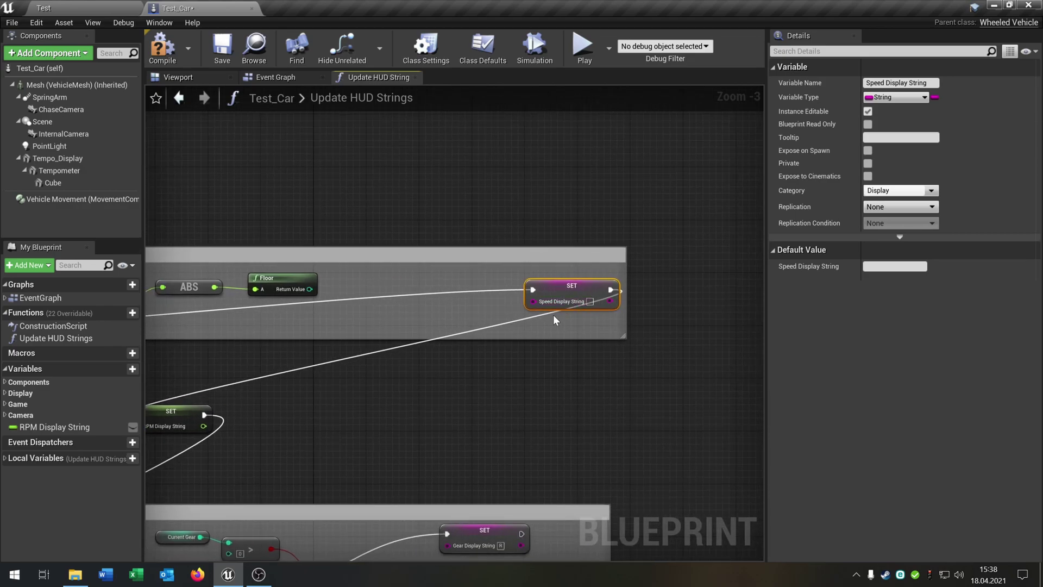
left_click(905, 98)
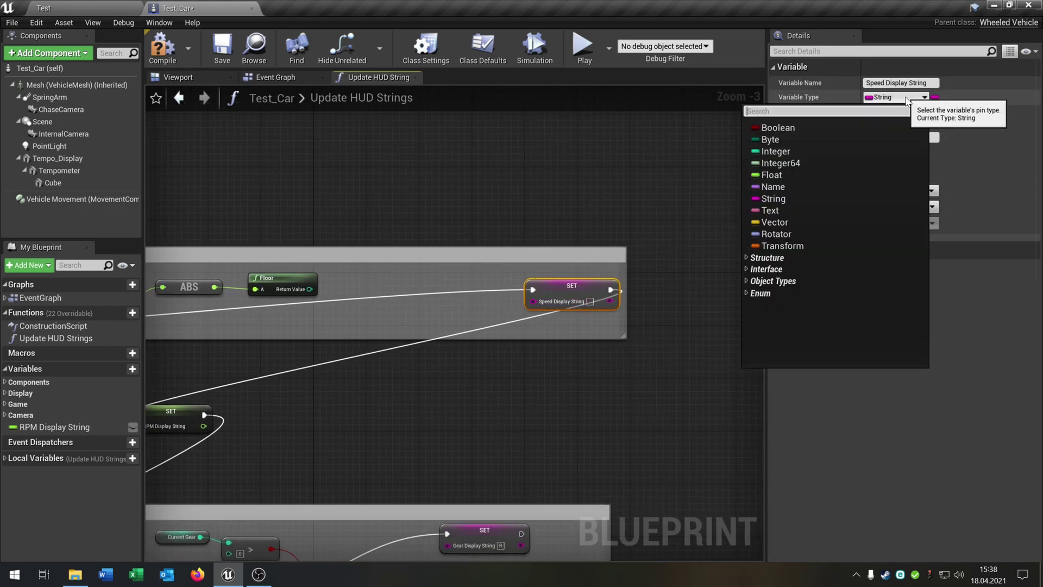
left_click(804, 176)
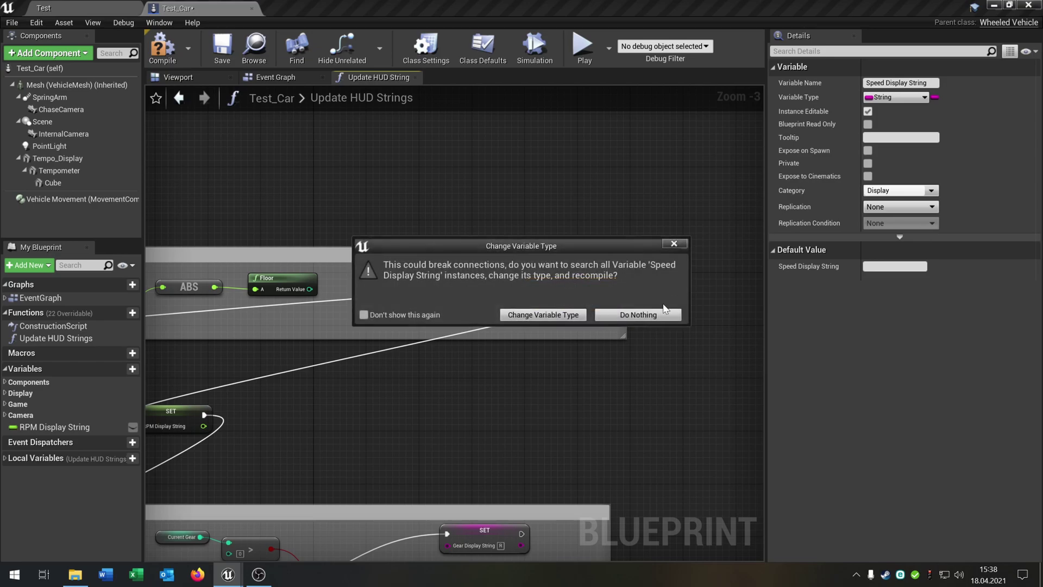
left_click(543, 315)
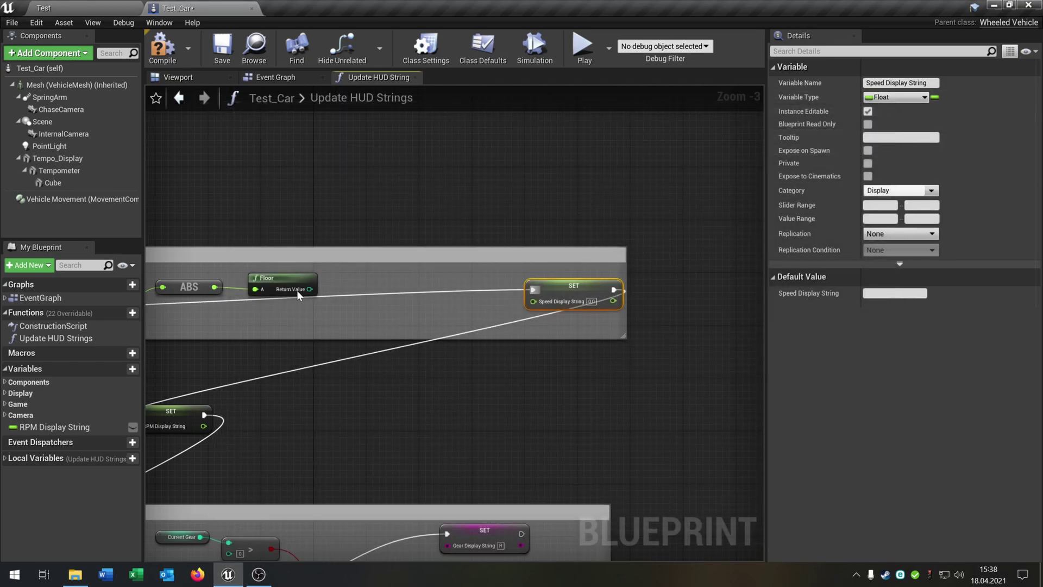
Connect the Floor node's Return Value to the Speed Display String SET node, save the blueprint and close the Details panel.
left_click_drag(310, 289, 534, 302)
mouse_move(445, 319)
right_mouse_down()
mouse_move(488, 329)
mouse_move(460, 321)
right_mouse_up()
left_click(222, 59)
left_click(854, 36)
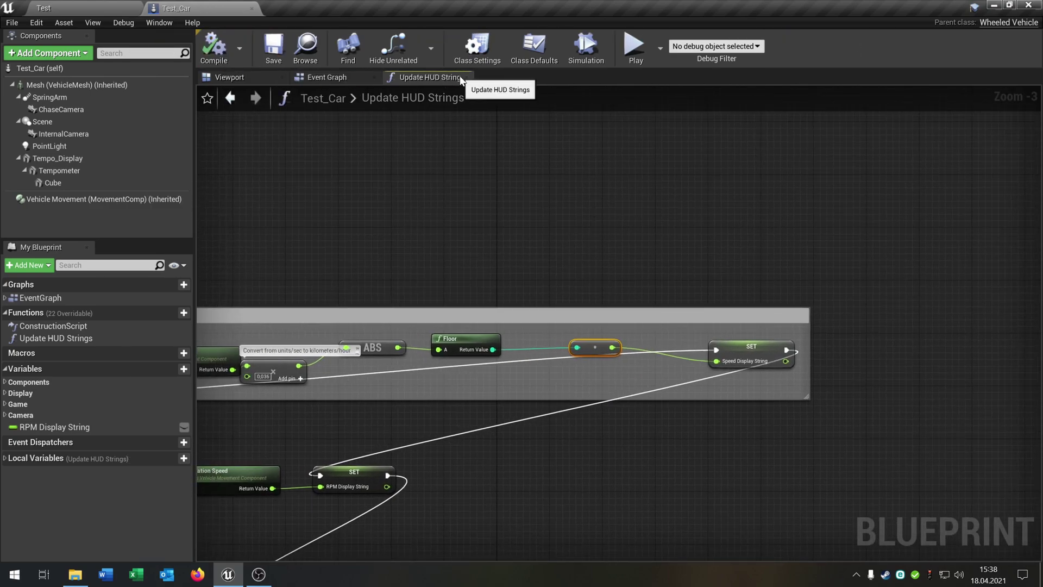
Close the Update HUD Strings function and add a Speed Display String getter below the Update HUD Strings node in the Event Graph.
left_click(467, 78)
right_click_drag(688, 346, 507, 354)
right_click_drag(561, 308, 506, 333)
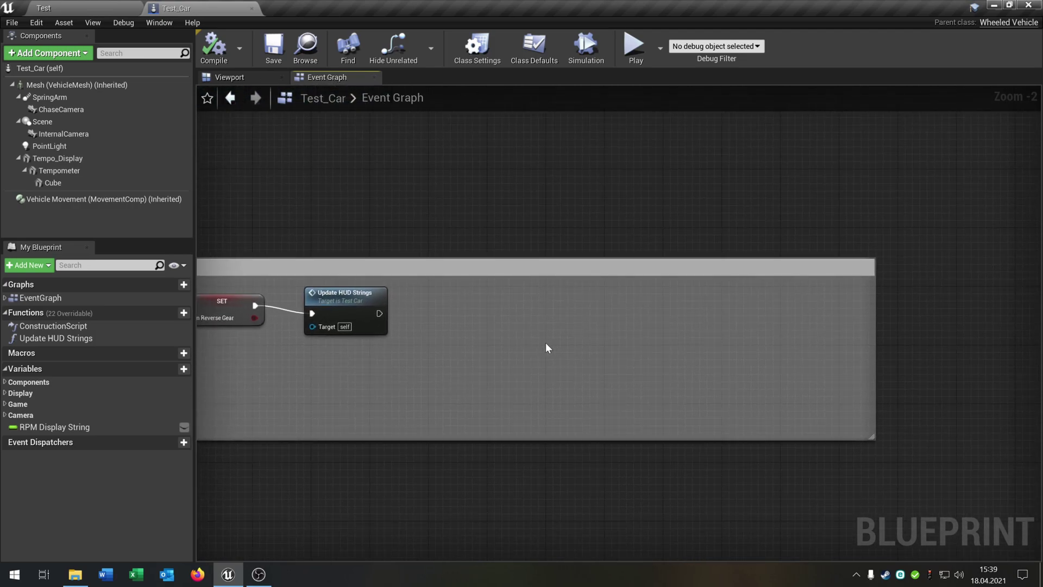
left_click(6, 383)
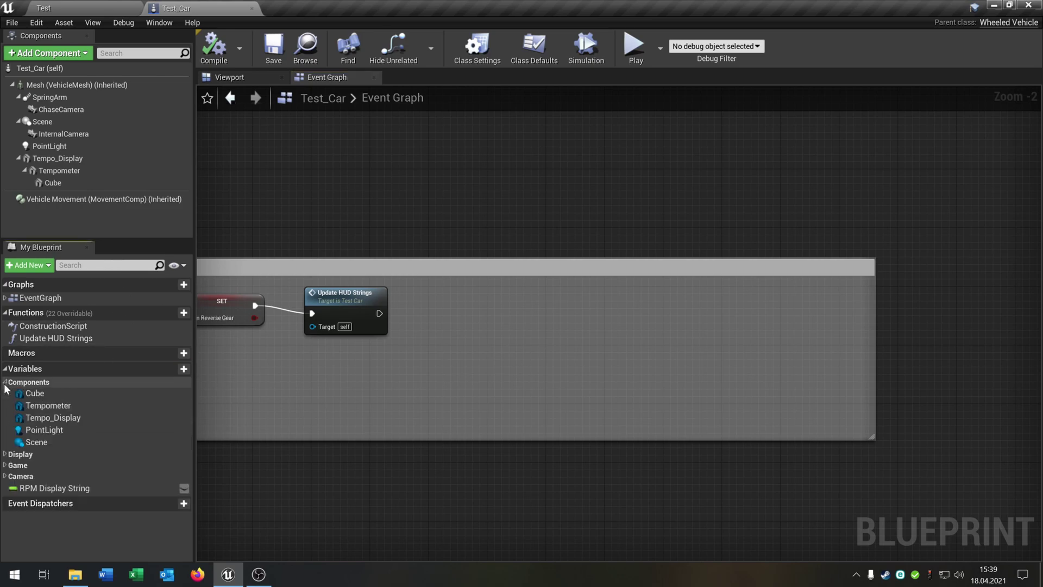
left_click(5, 454)
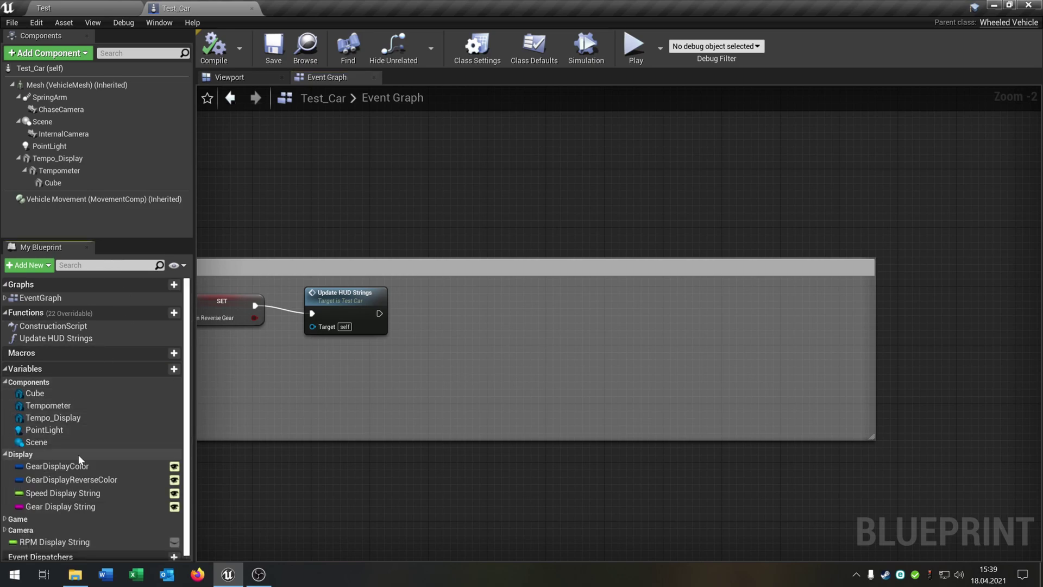
left_click_drag(71, 497, 209, 478)
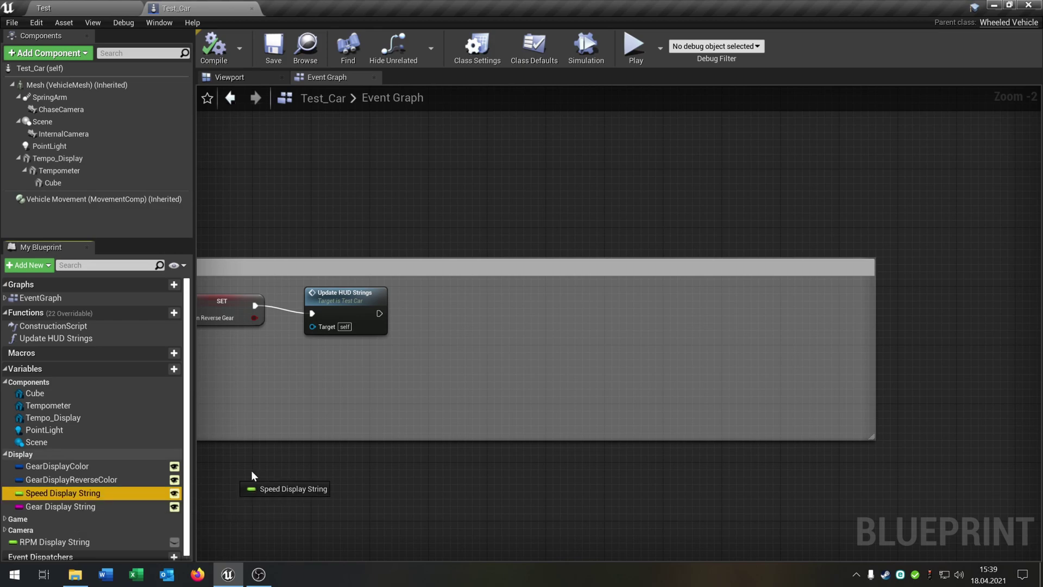
left_click_drag(357, 382, 358, 383)
right_click_drag(488, 409, 628, 412)
Multiply Speed Display String by 1,5 with a float * float node and place the getter closer to it.
left_click_drag(99, 494, 565, 373)
left_click(584, 400)
type("floa")
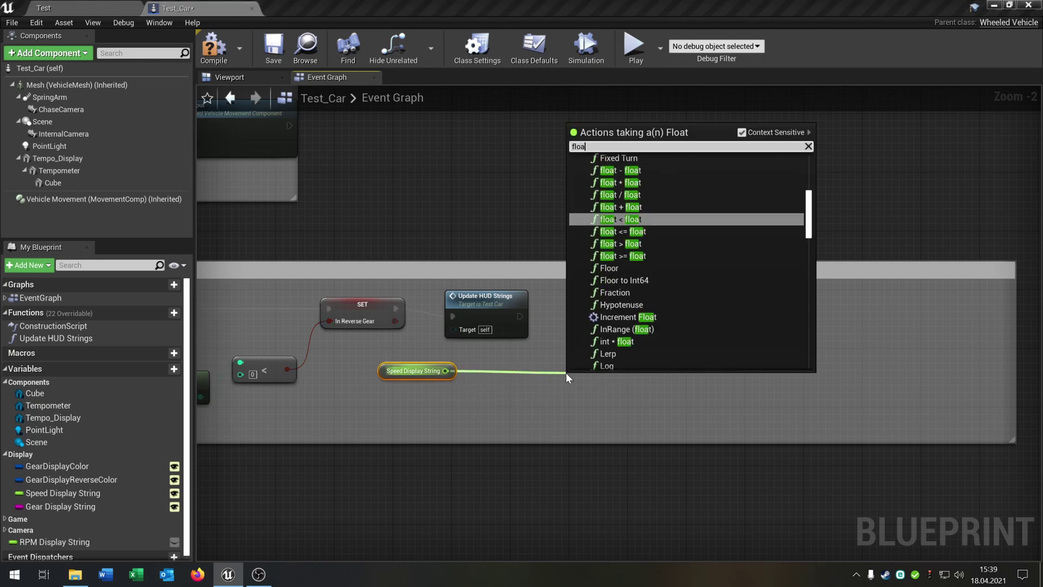
left_click(722, 183)
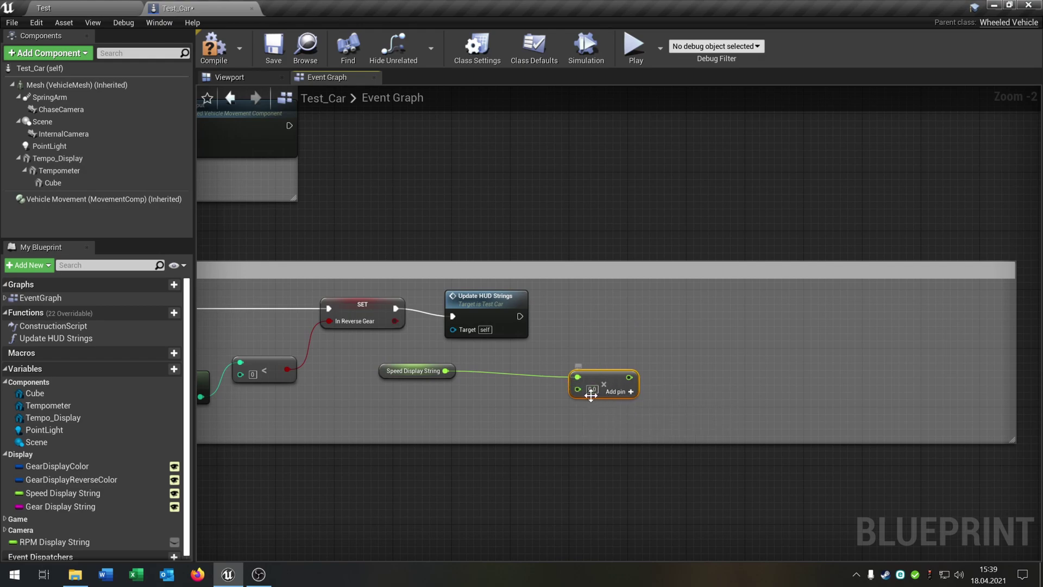
type("1,5")
key("Return")
left_click_drag(380, 370, 431, 377)
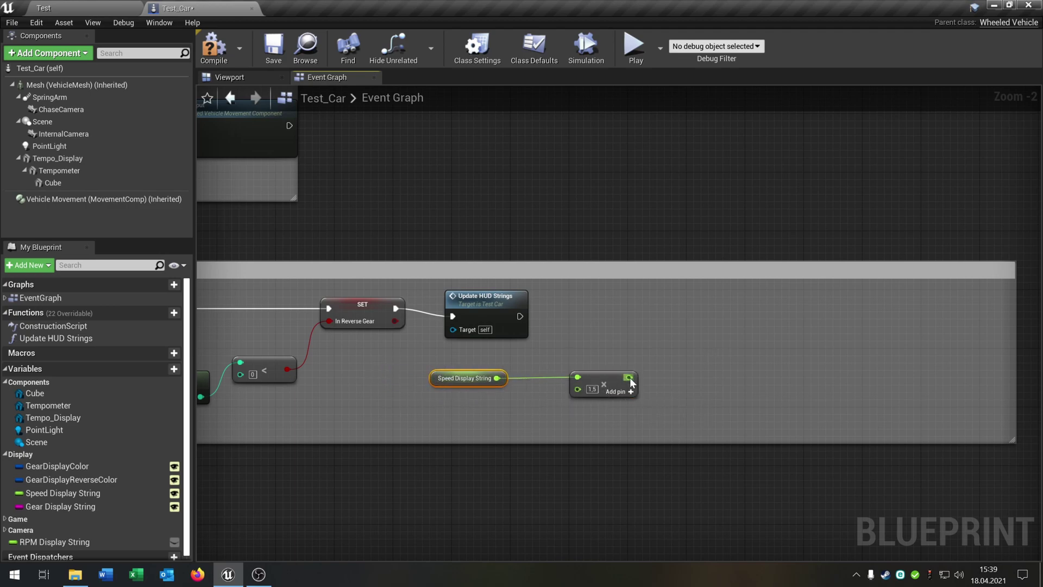
Subtract 30 from the multiplication result with a float - float node and place it slightly above the multiply node.
left_click_drag(629, 377, 697, 375)
type("floa")
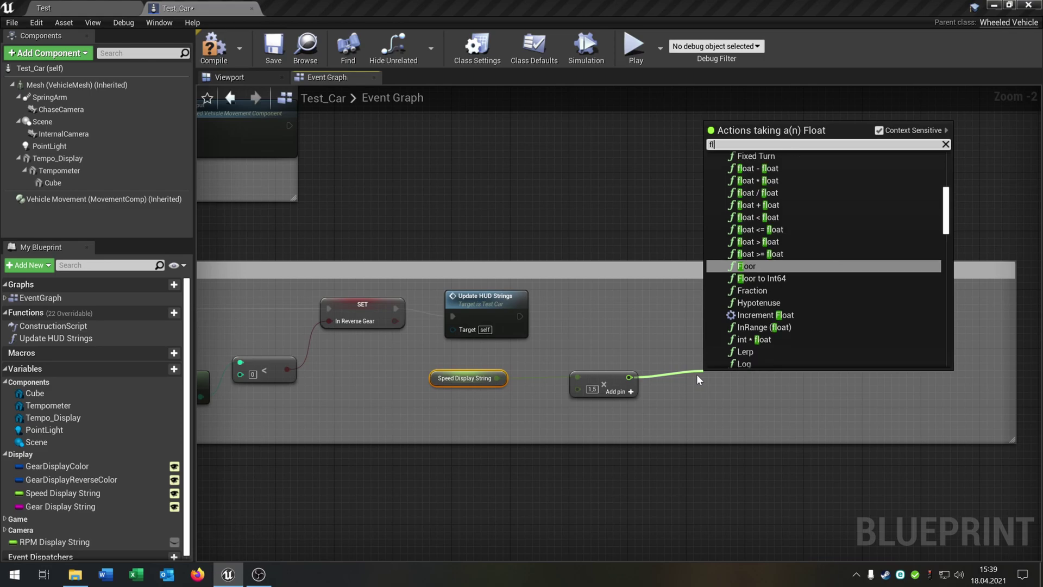
left_click(779, 168)
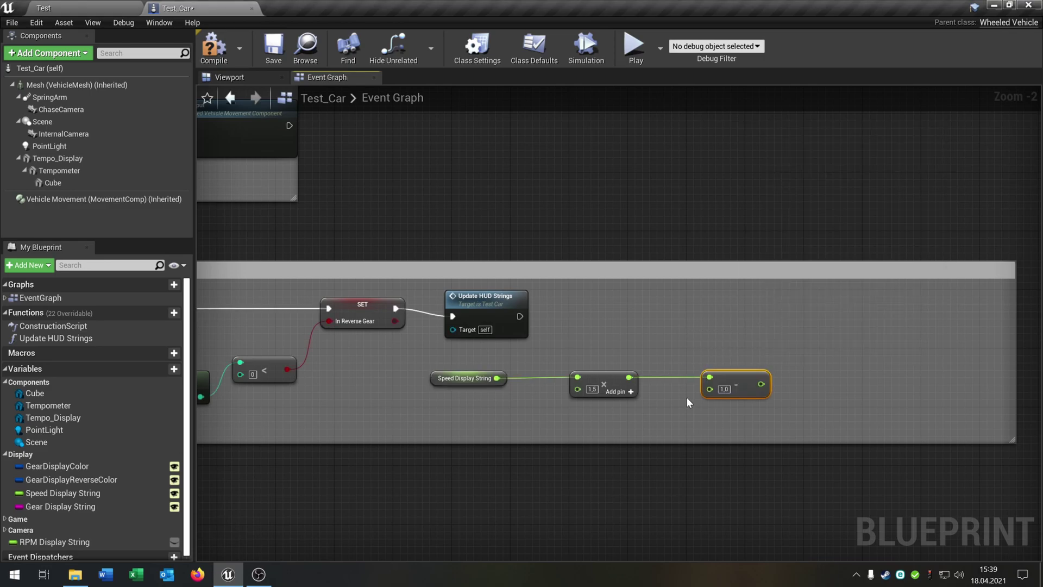
type("31")
key("Return")
key("BackSpace")
type("0")
key("Return")
right_click_drag(851, 385, 726, 390)
scroll(701, 374, "down", 1)
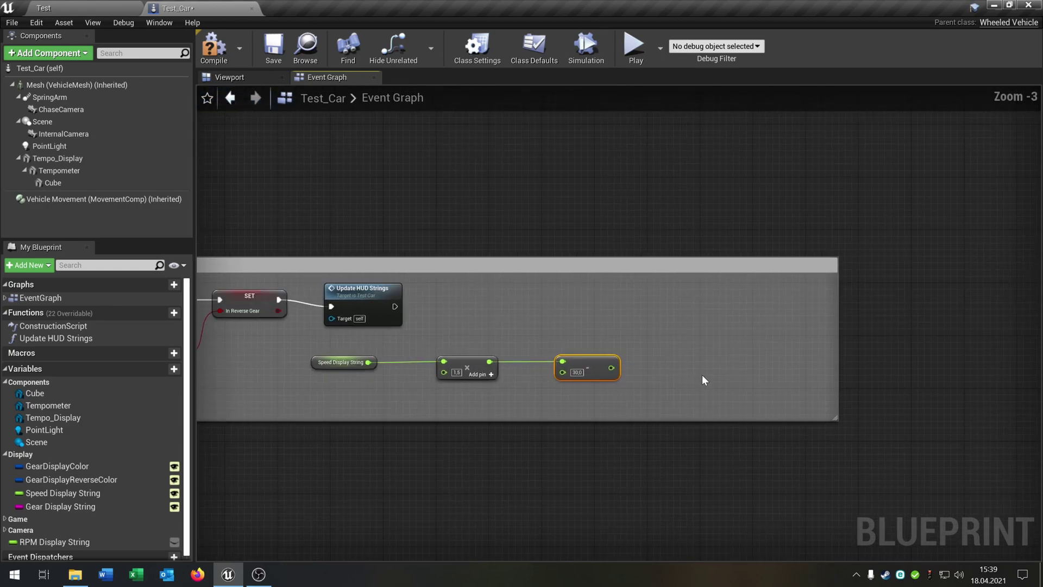
right_click(701, 374)
mouse_move(596, 359)
left_mouse_down()
mouse_move(573, 341)
mouse_move(586, 343)
left_mouse_up()
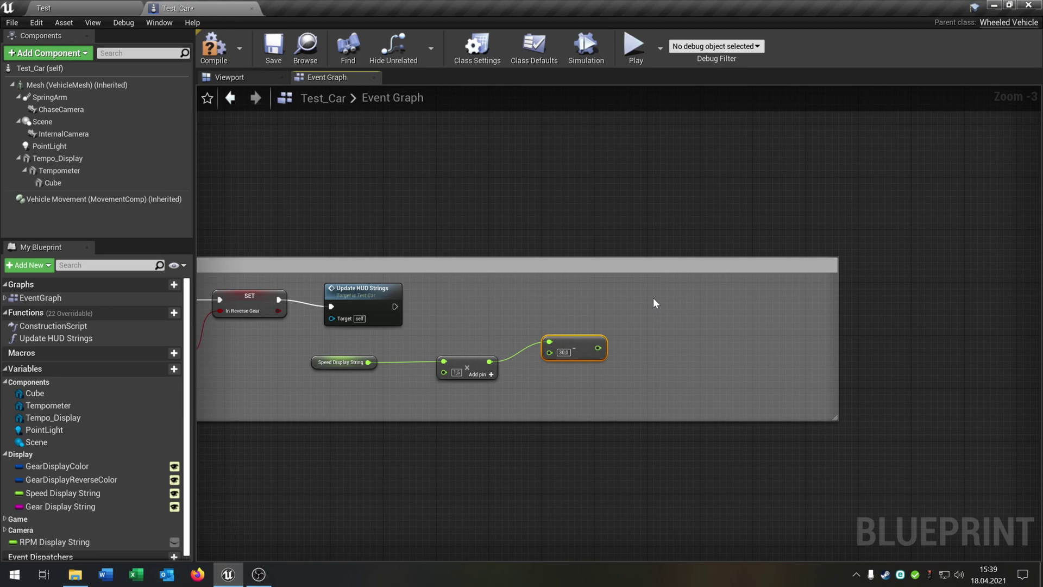
Add a Tempometer reference to the Event Graph and create a SetRelativeRotation node with it as the target.
right_click(701, 300)
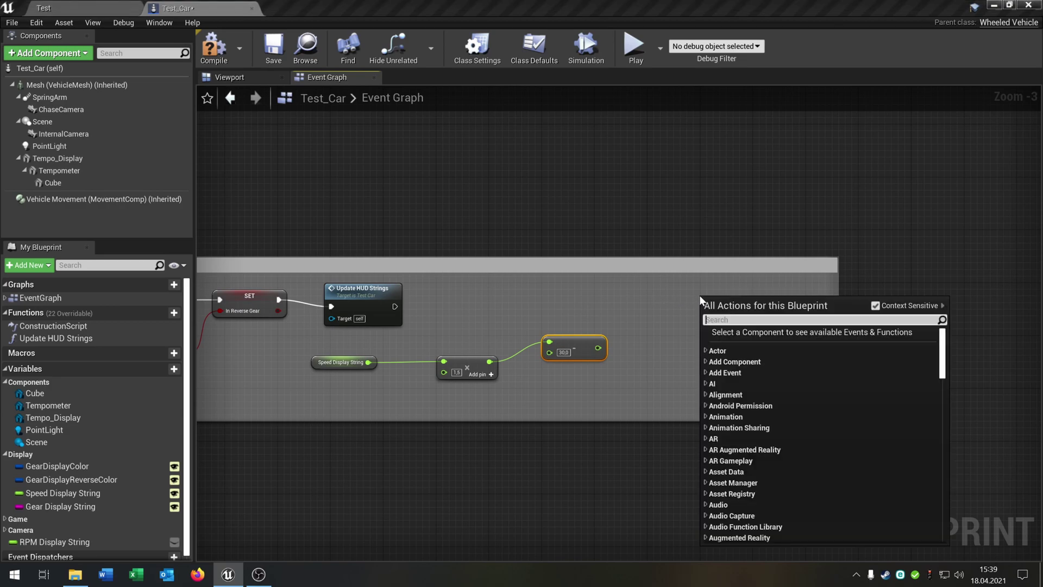
key("Escape")
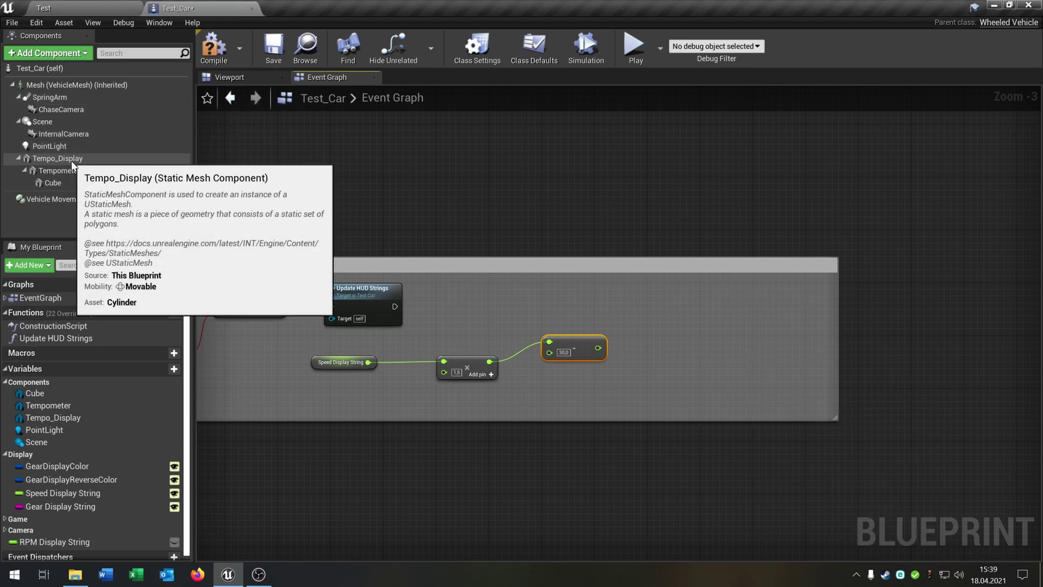
left_click_drag(74, 171, 688, 301)
type("set")
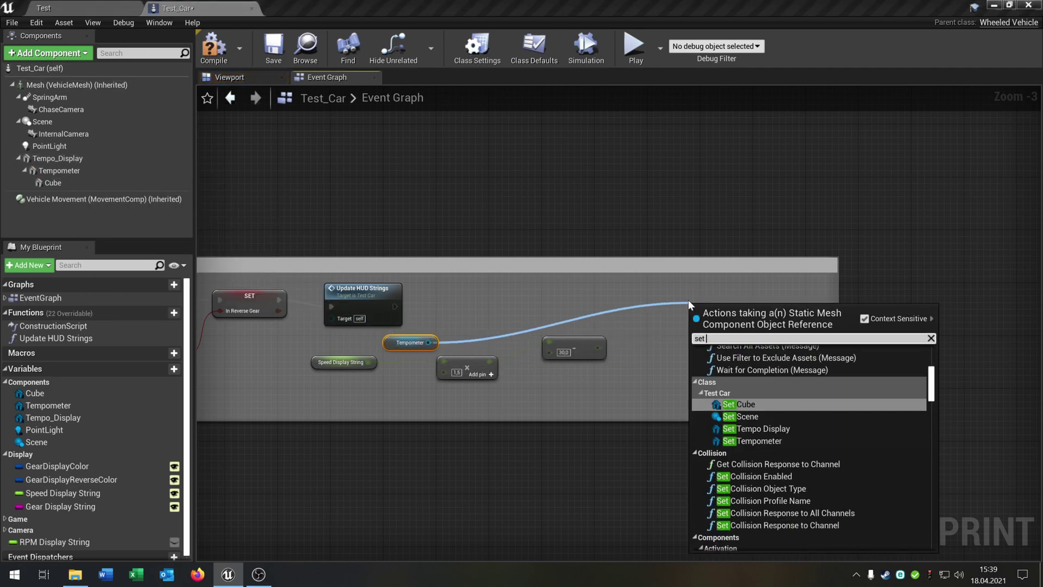
type("rela")
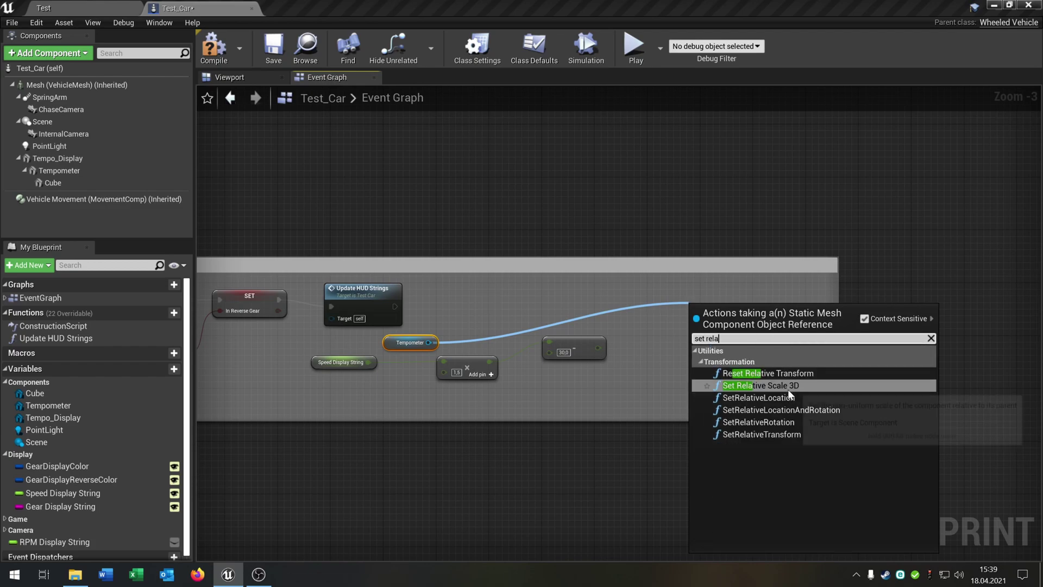
left_click(791, 422)
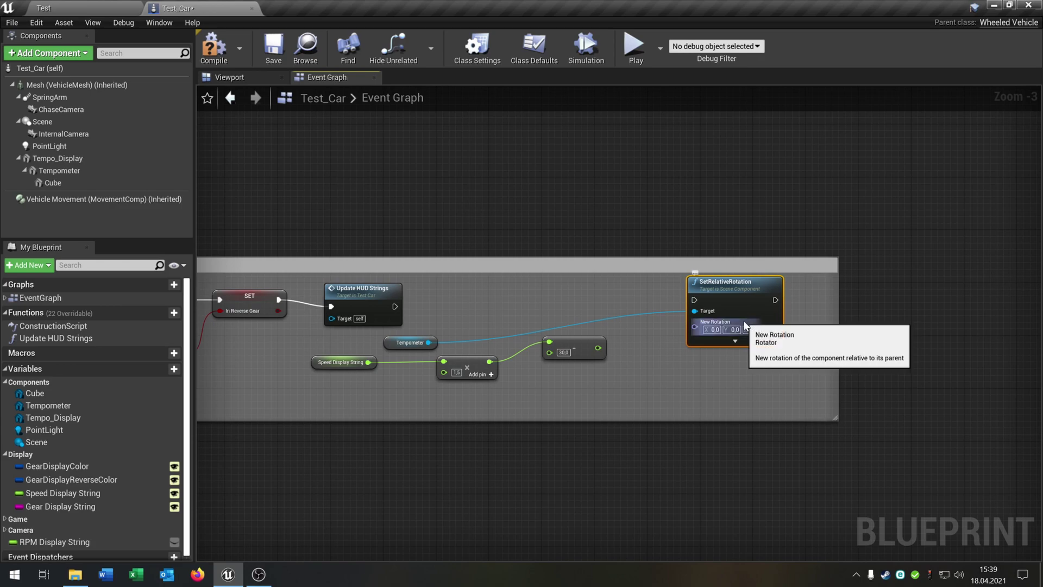
Split the New Rotation pin, feed the subtraction result into Z (Yaw), and connect Update HUD Strings' execution output to SetRelativeRotation.
right_click(743, 320)
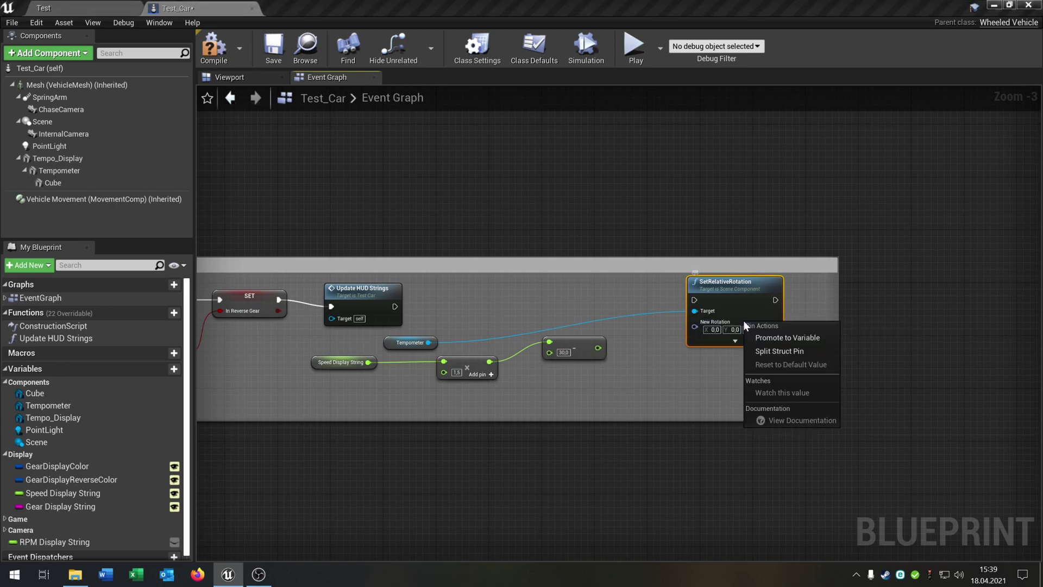
left_click(788, 350)
left_click_drag(596, 347, 711, 355)
right_click_drag(630, 373, 689, 379)
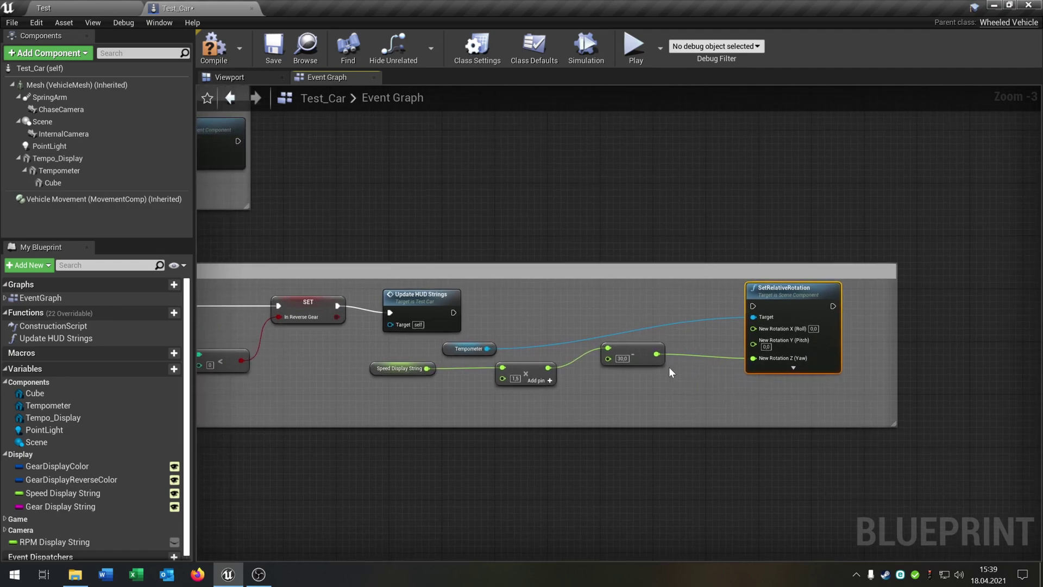
left_click_drag(453, 312, 756, 306)
scroll(761, 379, "down", 1)
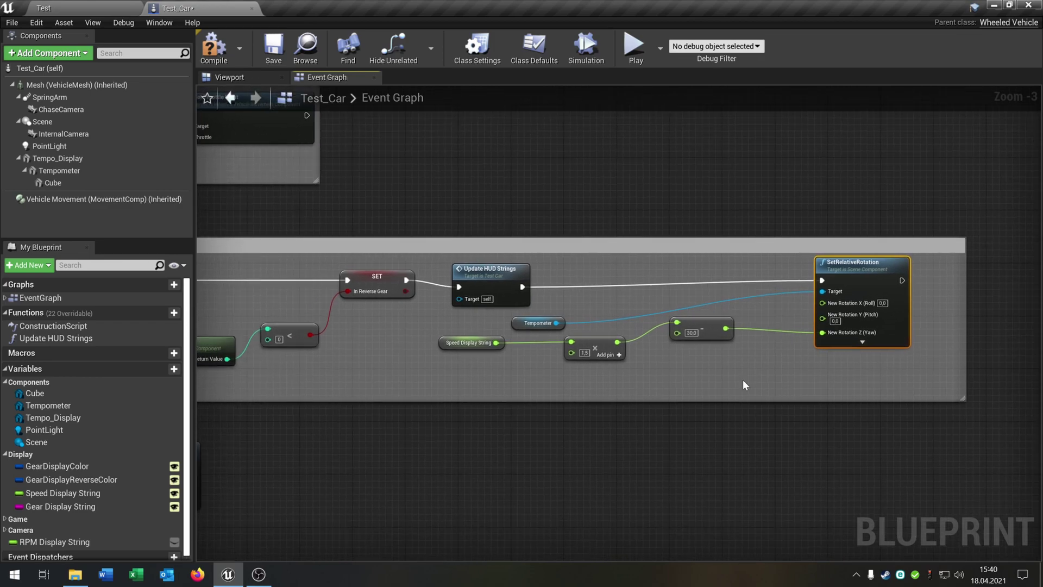
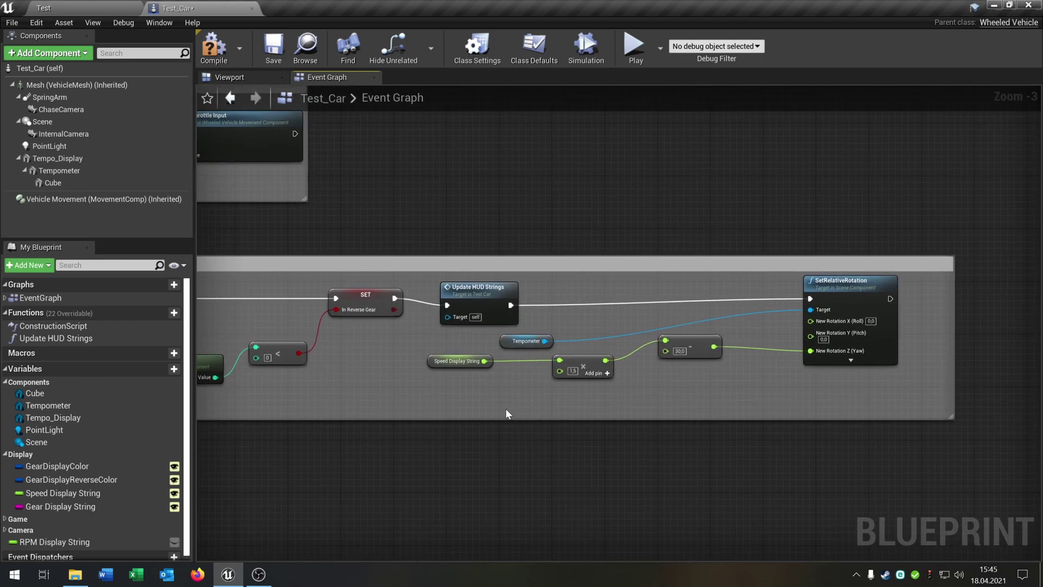
Compile and save the Test_Car blueprint, and start playing the Test level.
left_click(213, 47)
left_click(274, 48)
left_click(87, 8)
left_click(746, 45)
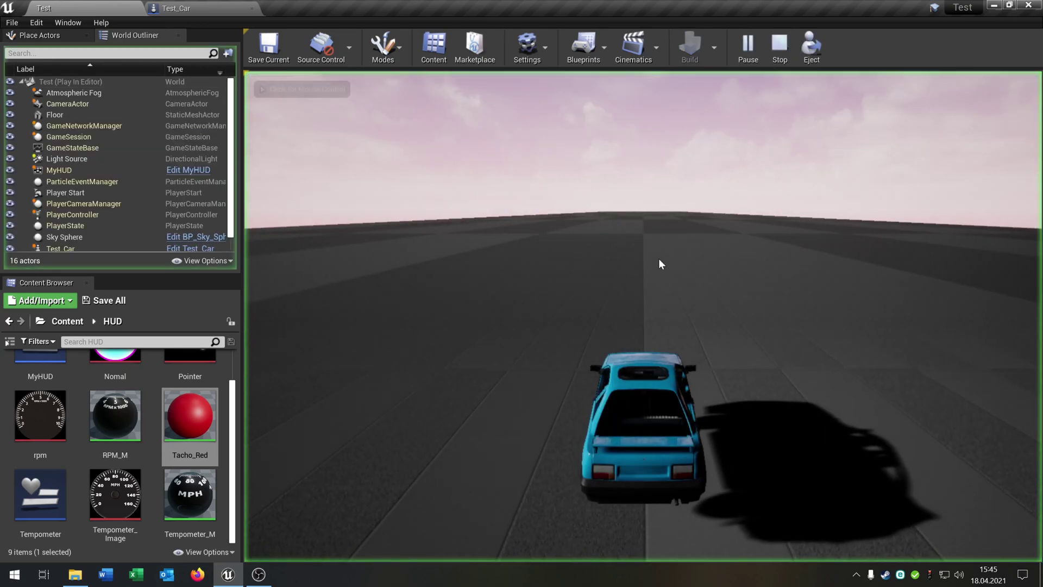
Drive the car forward, check the speedometer needle from the interior camera, and stop the play session.
key("w")
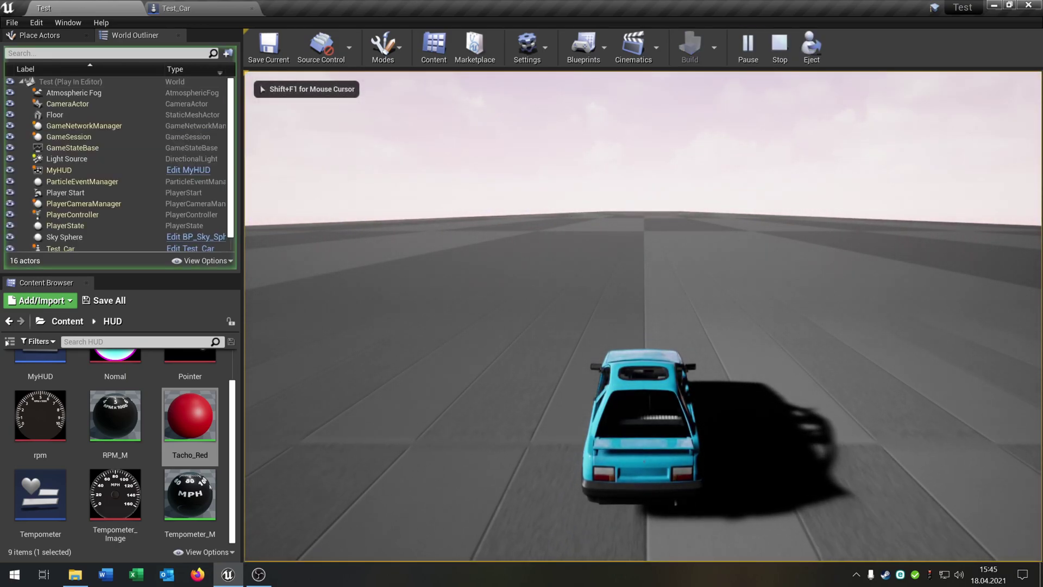
key("c")
key("w")
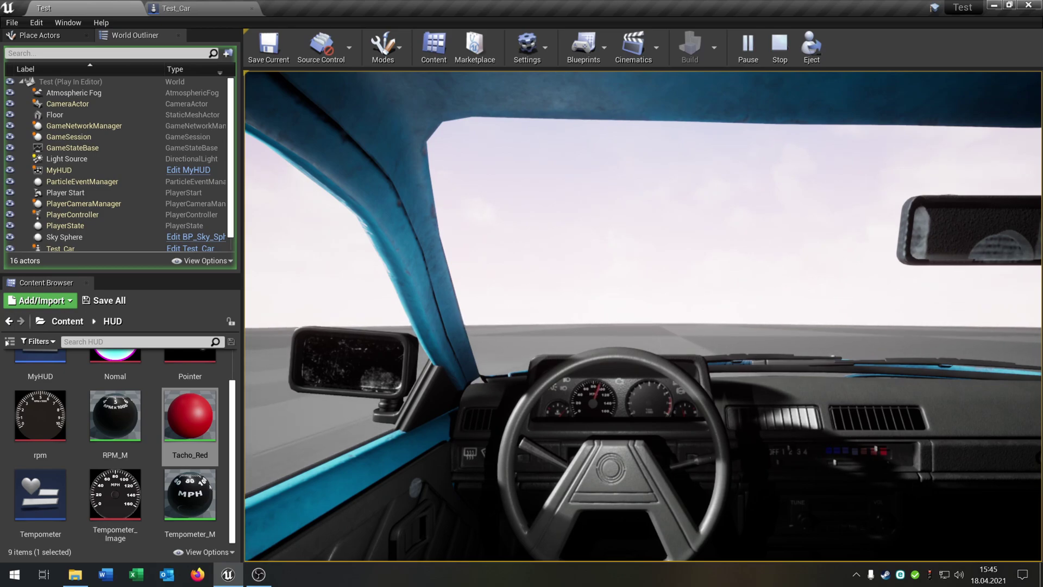
key("Escape")
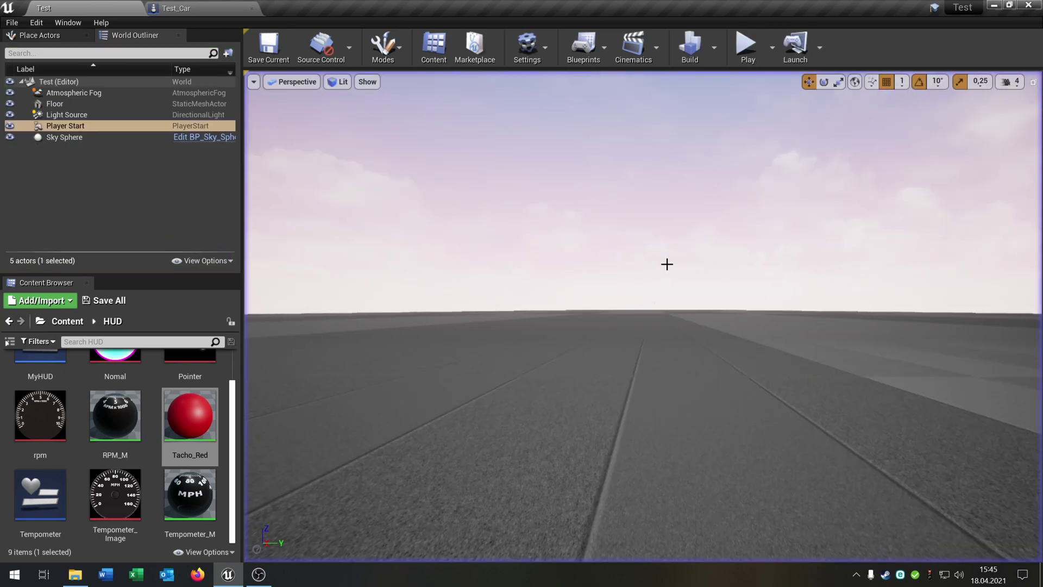
Duplicate Tempo_Display together with its Tempometer and Cube children in the Test_Car components.
left_click(209, 7)
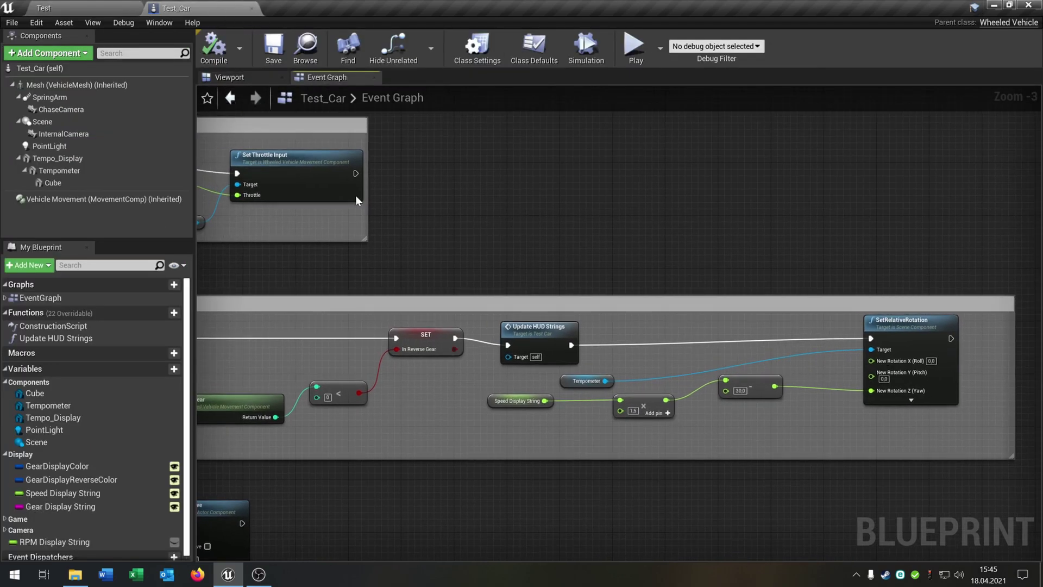
left_click(238, 82)
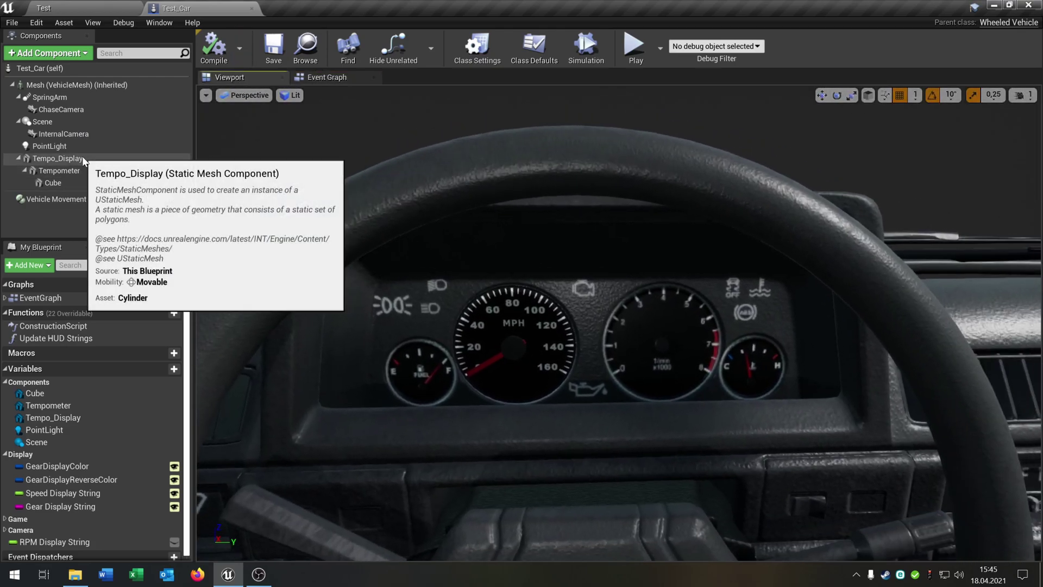
left_click(82, 156)
left_click(88, 184, "shift")
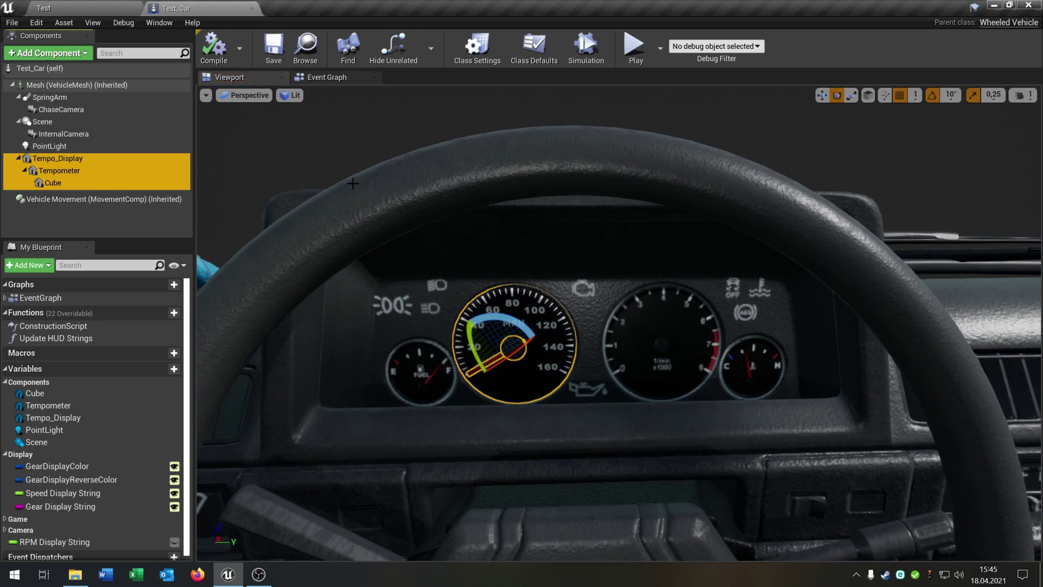
key("ctrl+w")
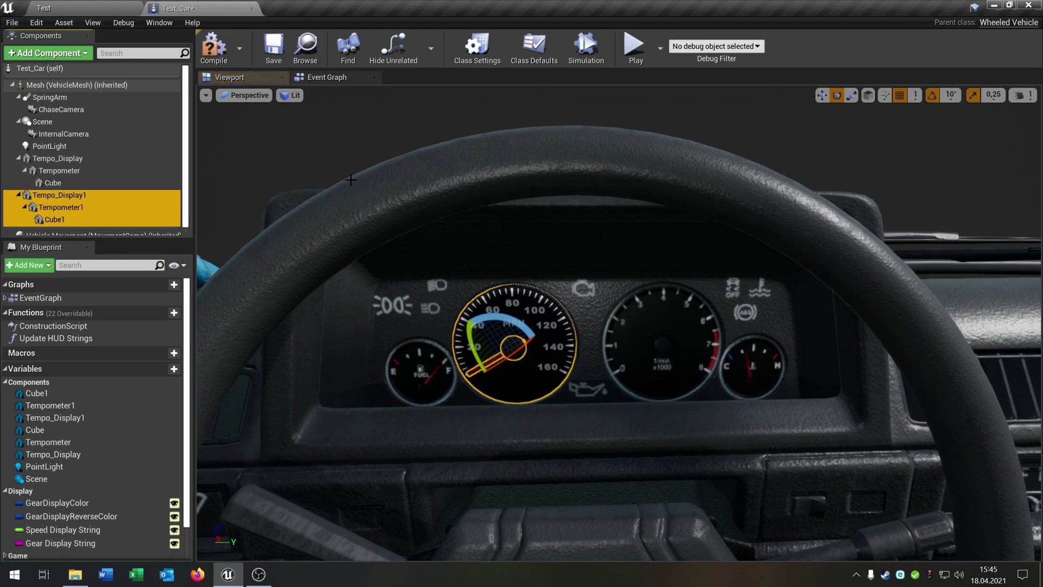
Rename the duplicated Tempo_Display1 as RPM_Display and its child Tempometer1 as RPM.
left_click(114, 194)
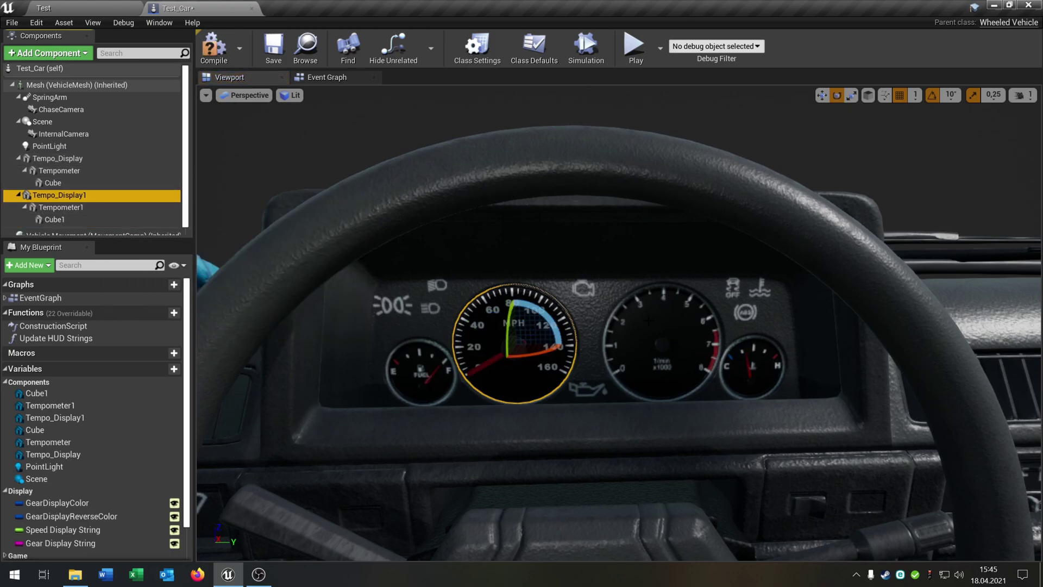
key("F2")
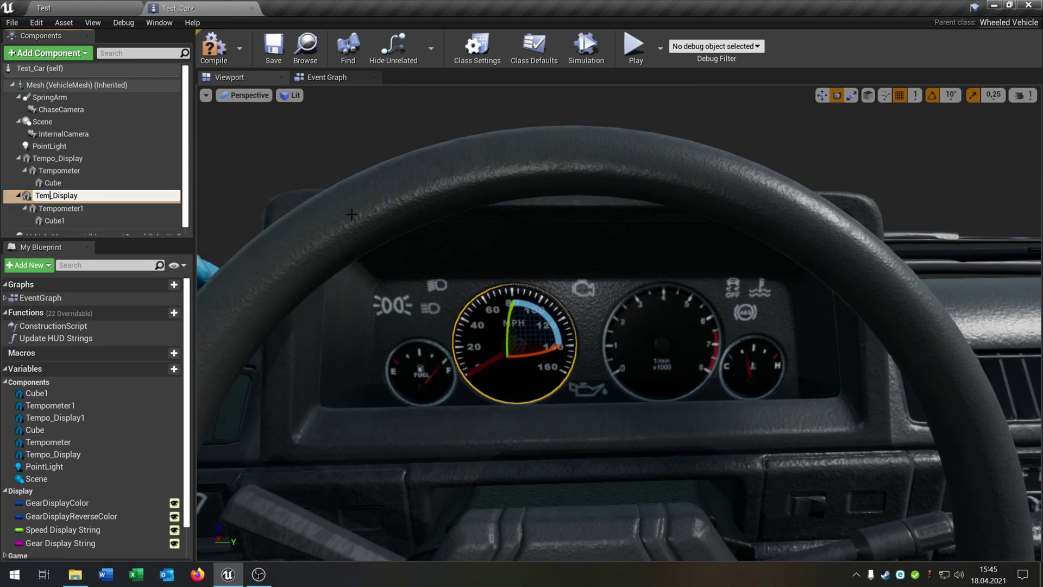
type("RPM_Display")
key("Return")
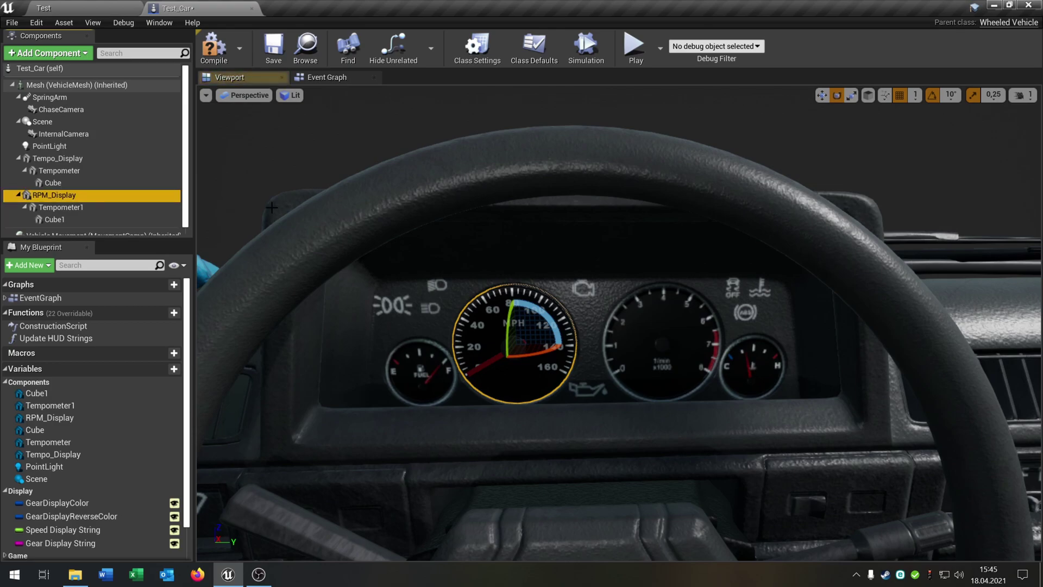
left_click(76, 207)
key("F2")
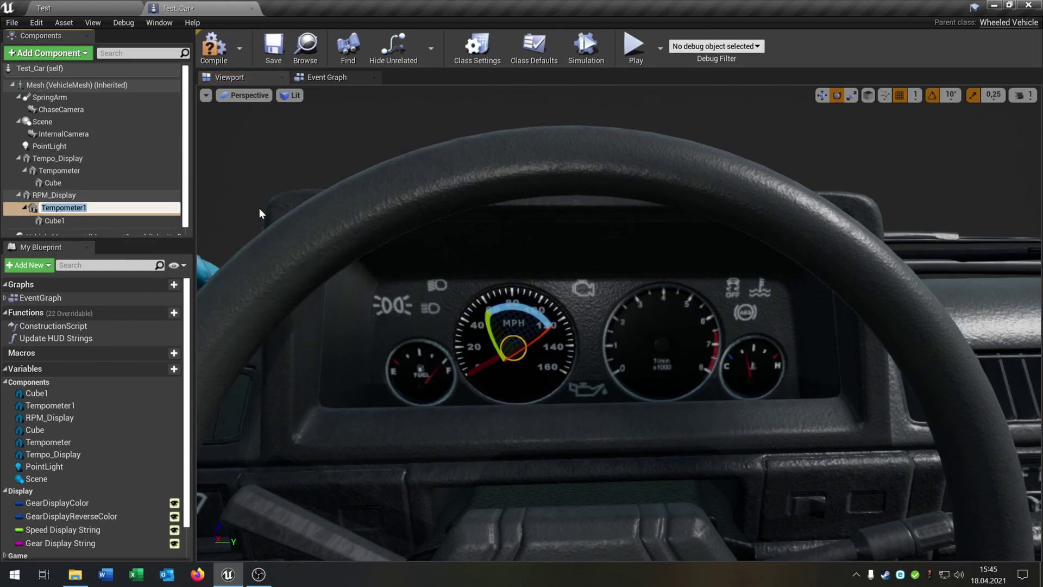
type("RPM")
key("Return")
Move RPM_Display along Y onto the dashboard's rev counter, to a Y location of about -30.8.
left_click(93, 193)
right_click_drag(618, 323, 616, 325)
key("r")
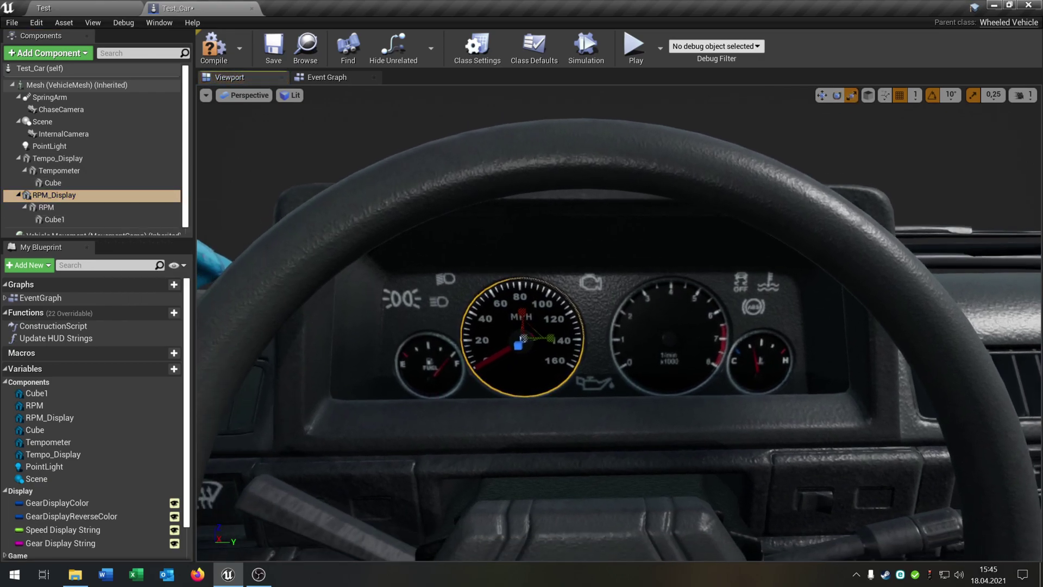
scroll(619, 326, "up", 5)
key("w")
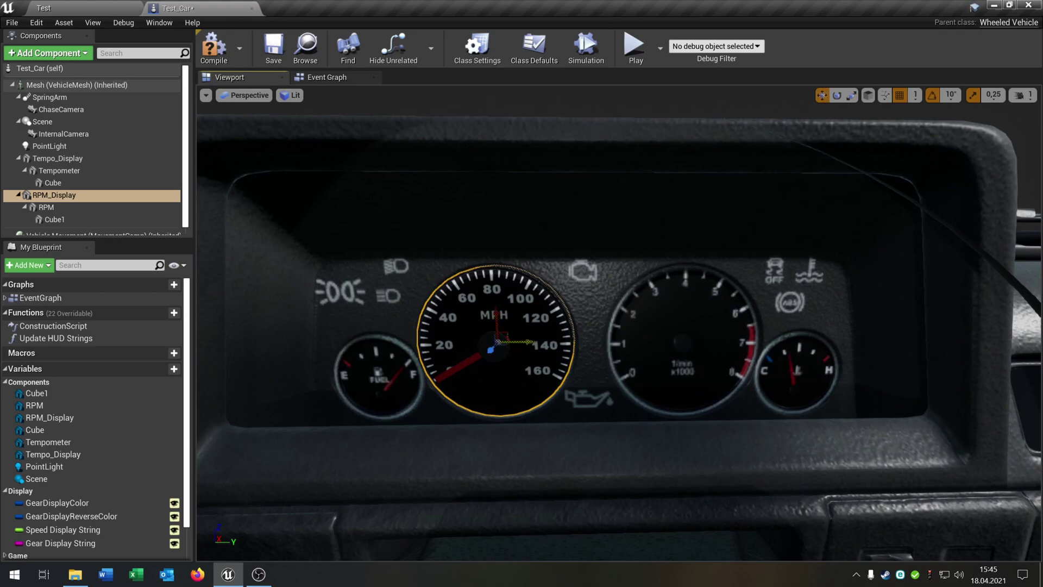
left_click_drag(529, 343, 710, 337)
scroll(848, 328, "down", 3)
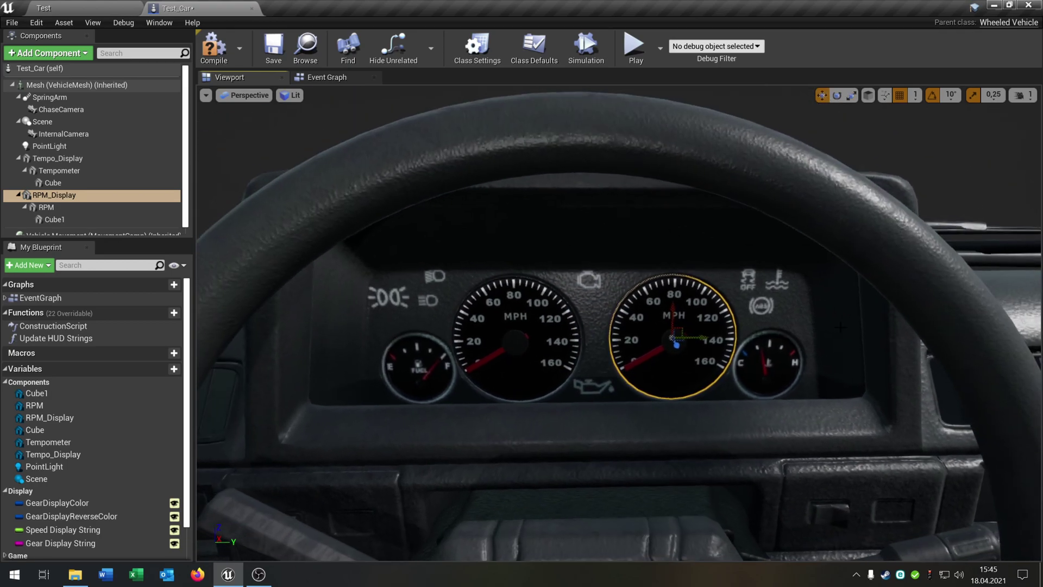
Show the component details and assign the RPM_M material from the HUD folder to RPM_Display's Element 0.
left_click(148, 24)
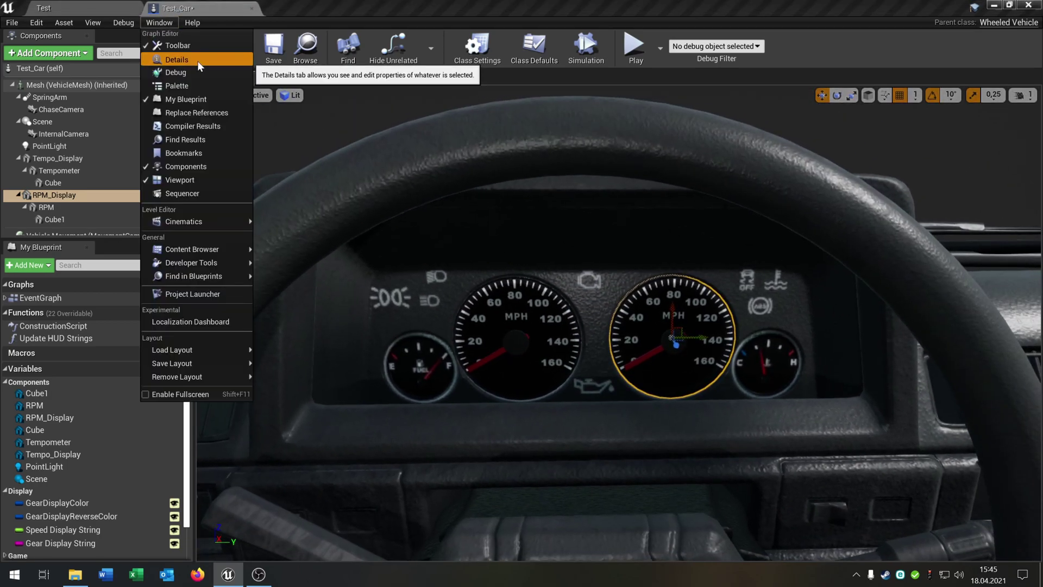
left_click(197, 61)
left_click(81, 197)
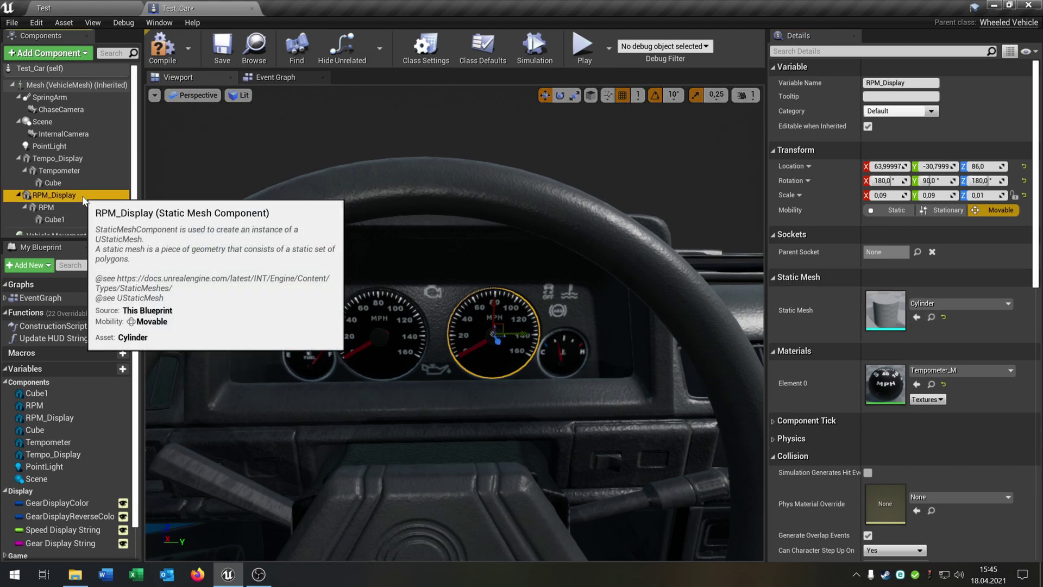
left_click(100, 7)
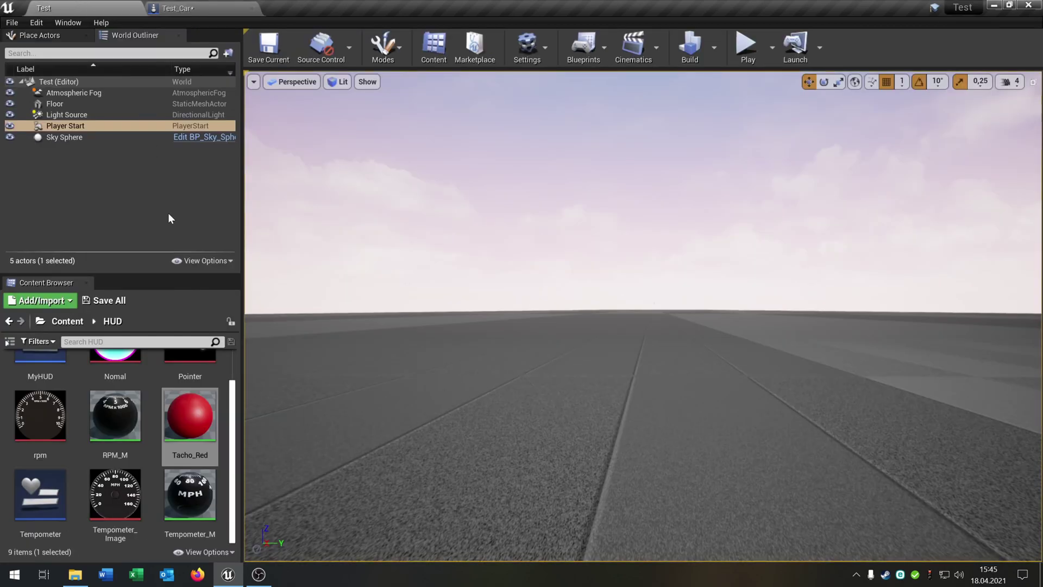
left_click(126, 423)
left_click(209, 8)
left_click(916, 384)
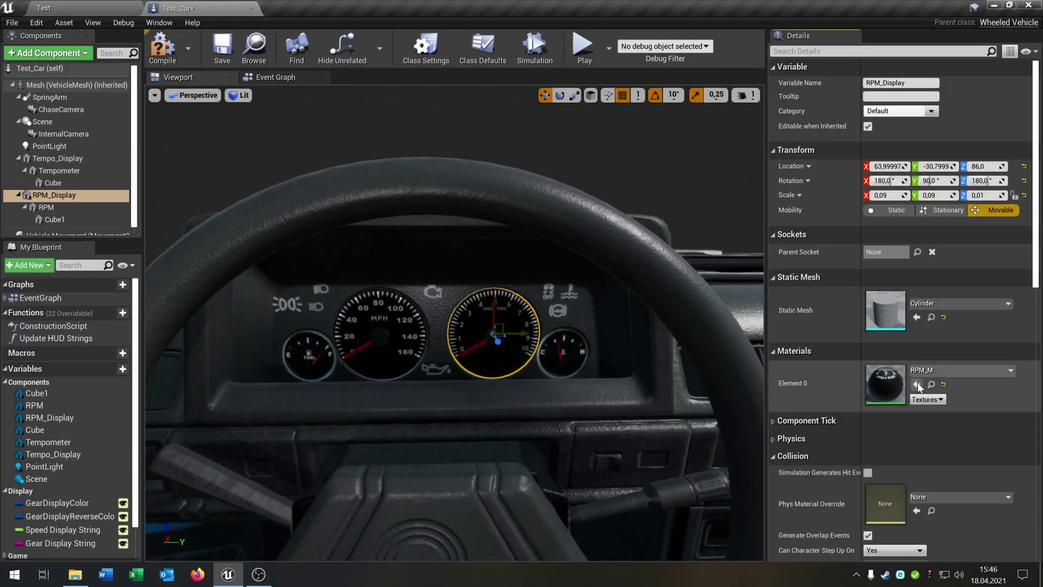
Compile and save Test_Car with the new RPM gauge in place.
scroll(585, 375, "up", 5)
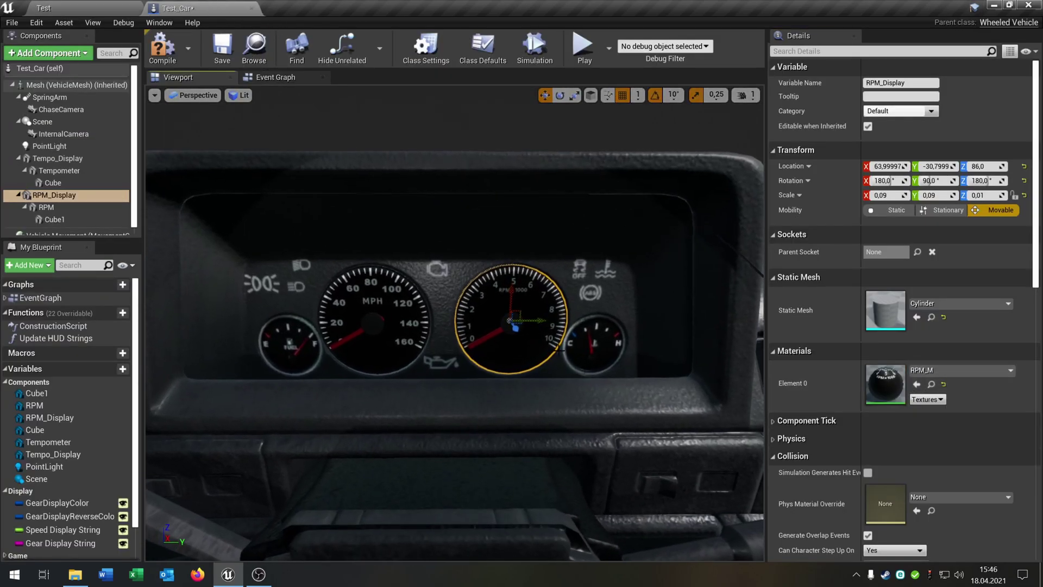
left_click(173, 57)
left_click(218, 53)
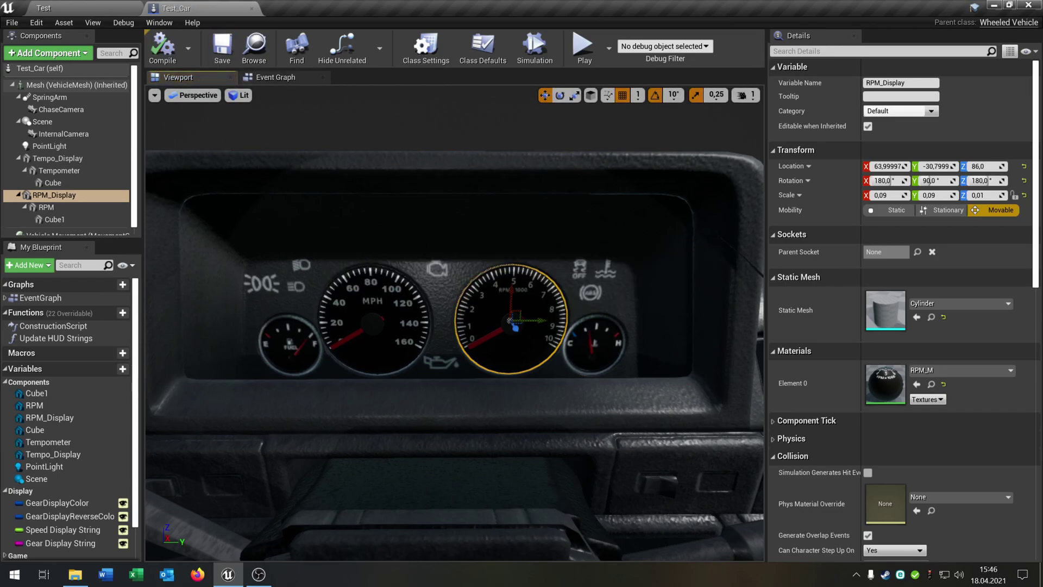
Extend the Event Graph comment box downward and add an RPM Display String getter below the speed nodes.
left_click(276, 77)
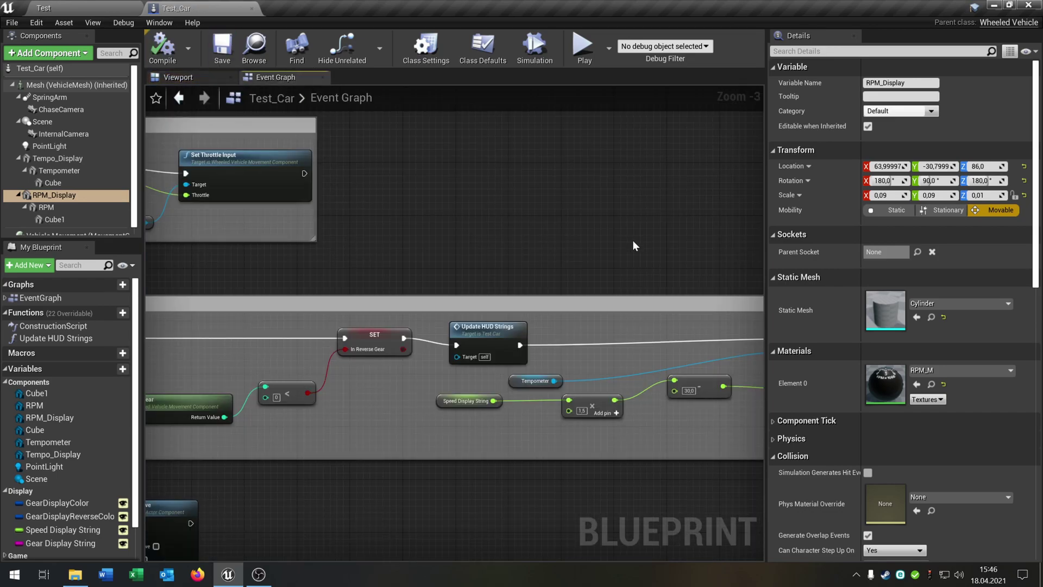
left_click(855, 36)
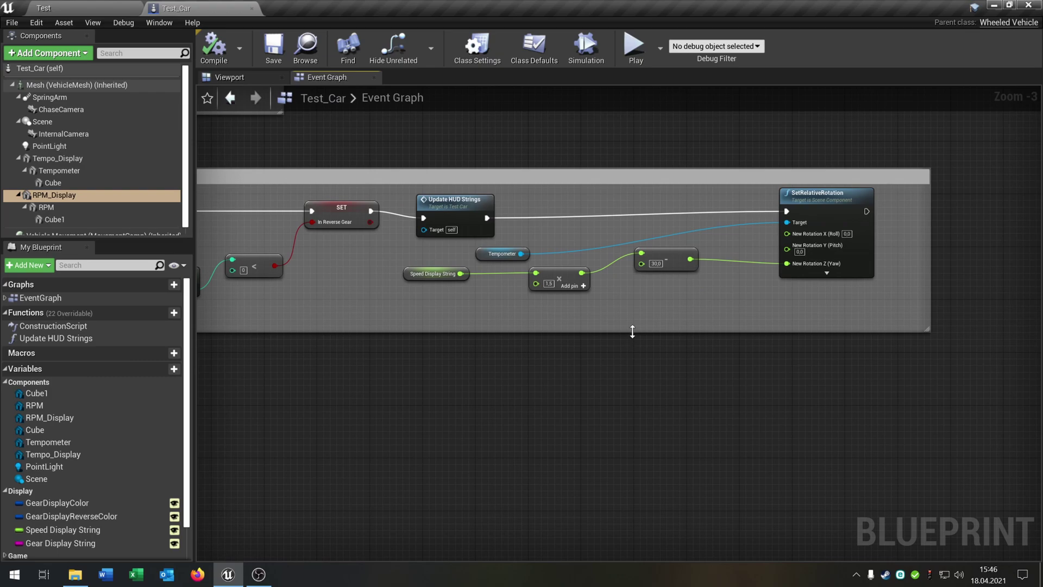
left_click_drag(632, 331, 632, 432)
scroll(121, 468, "down", 2)
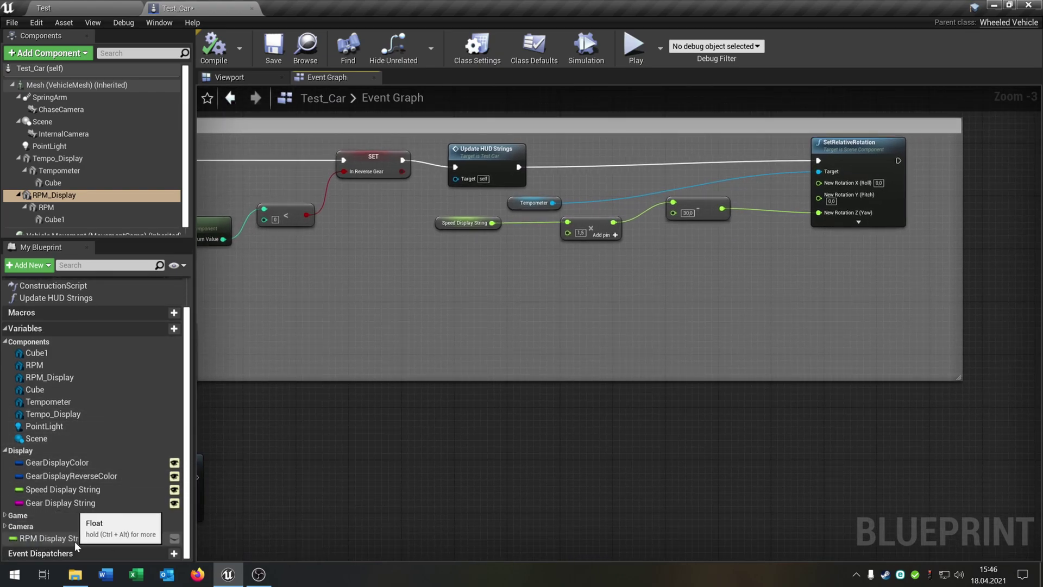
left_click_drag(73, 539, 438, 277)
left_click(464, 289)
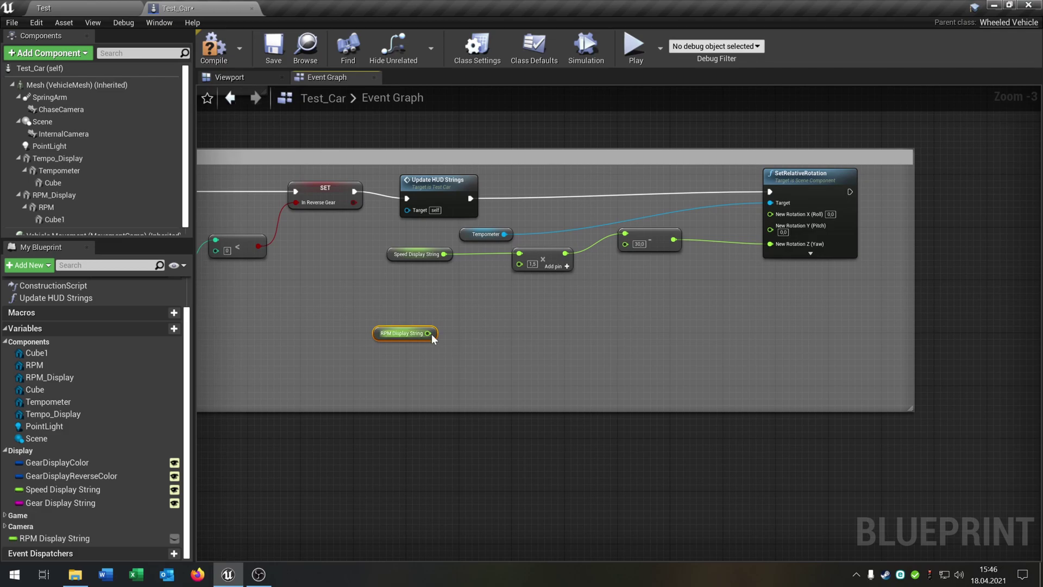
Divide RPM Display String by 40 with a float / float node.
left_click_drag(428, 333, 510, 333)
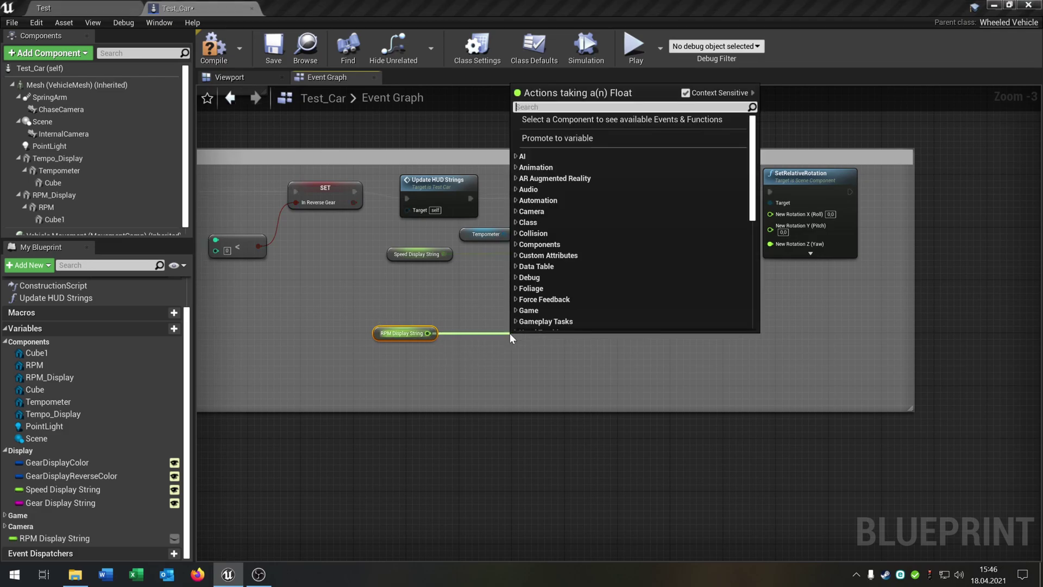
type("floa")
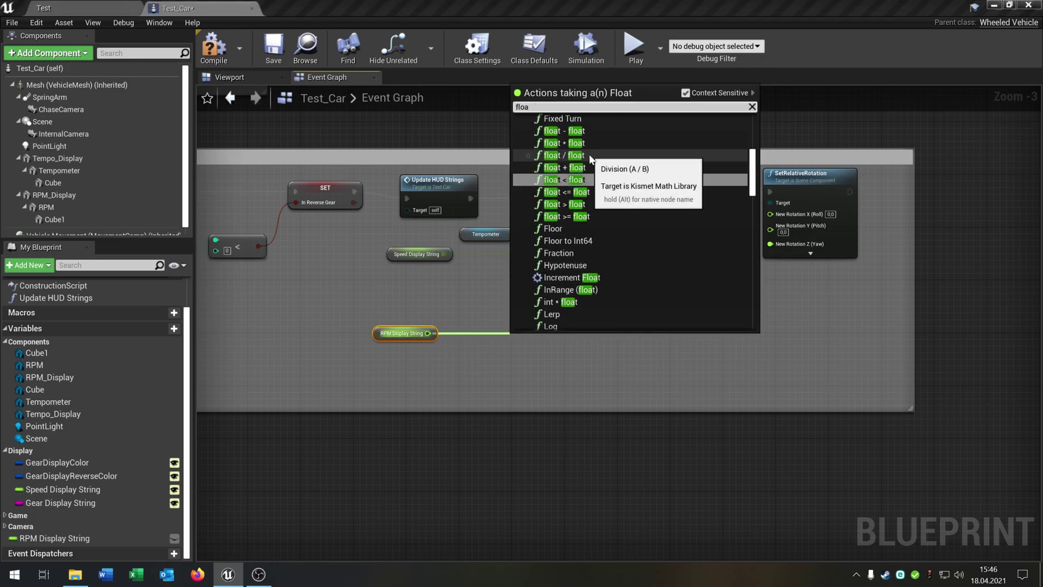
left_click(564, 156)
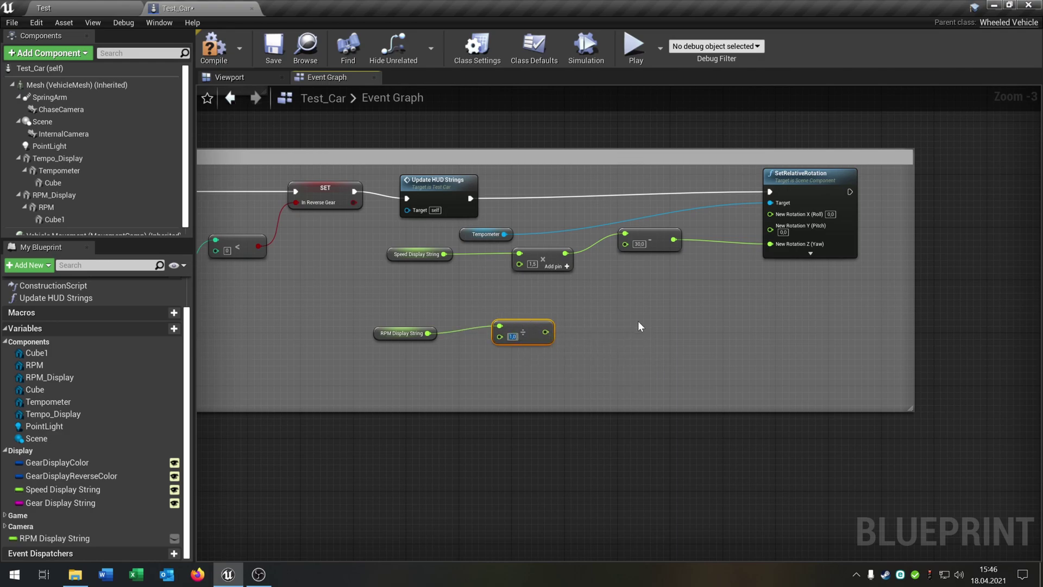
type("40")
key("Return")
Subtract 30 from the division result with a float - float node.
left_click_drag(547, 331, 614, 316)
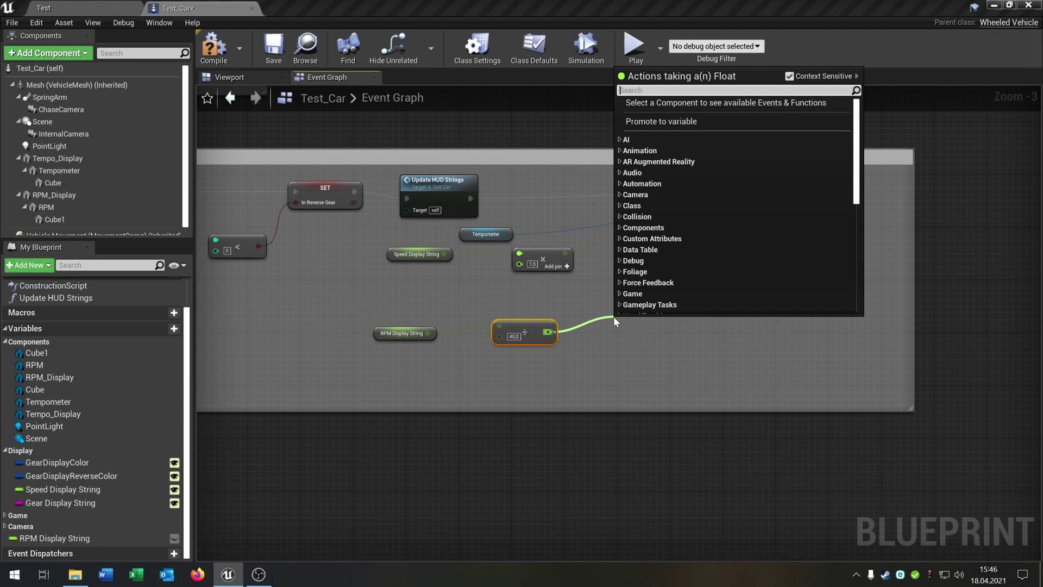
type("flo")
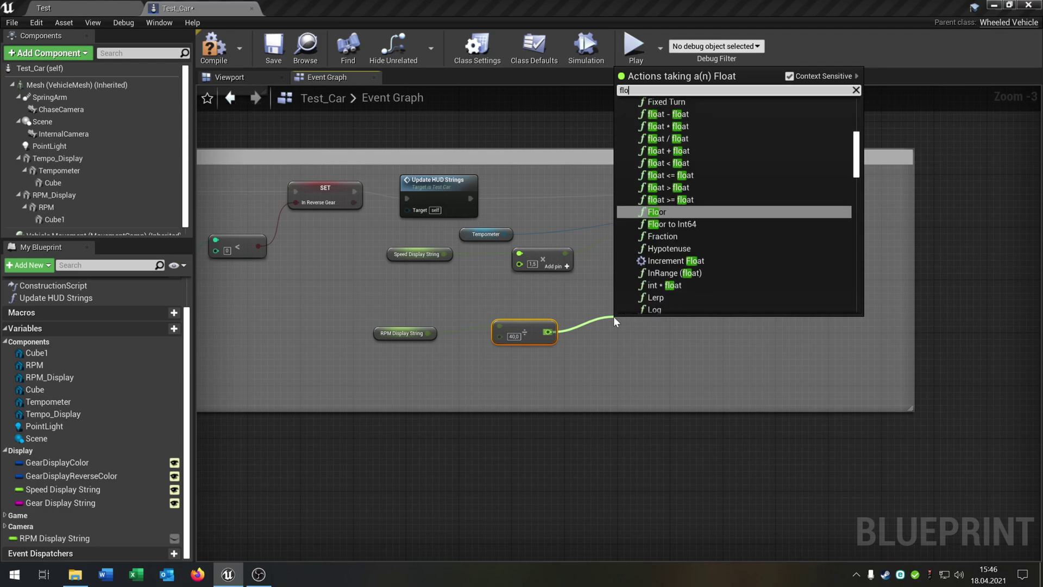
left_click(699, 116)
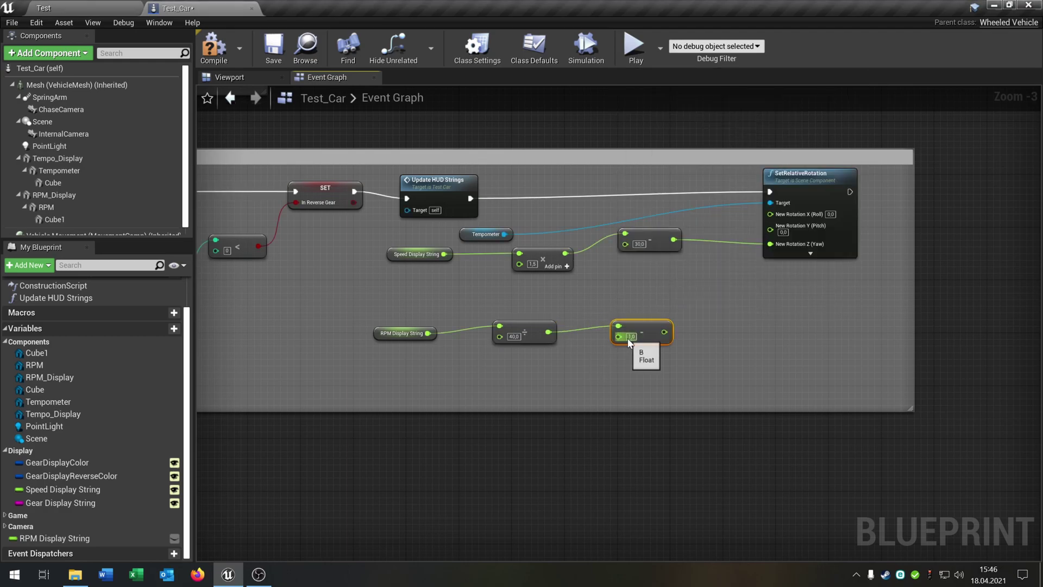
type("30")
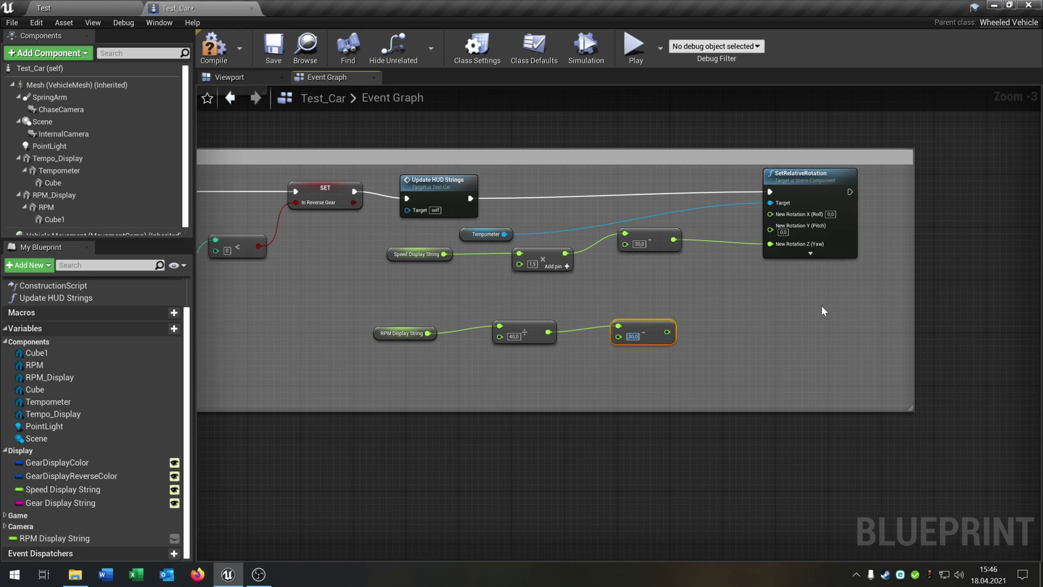
Add an RPM component getter with a SetRelativeRotation node targeting it, placed below the speedometer's SetRelativeRotation node.
right_click_drag(821, 305, 707, 311)
right_click_drag(552, 279, 627, 259)
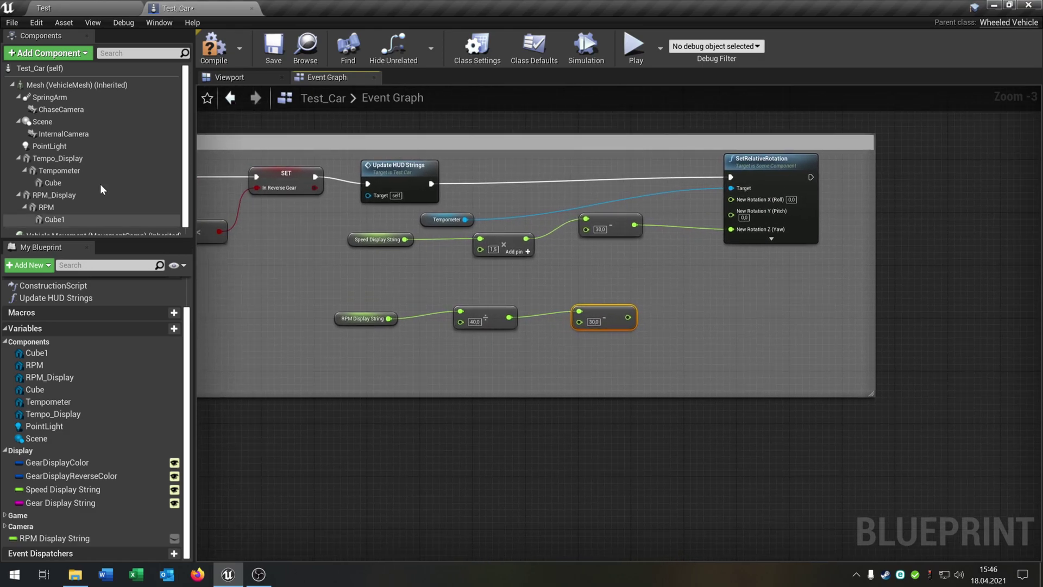
scroll(109, 196, "down", 1)
left_click_drag(66, 198, 769, 296)
type("set")
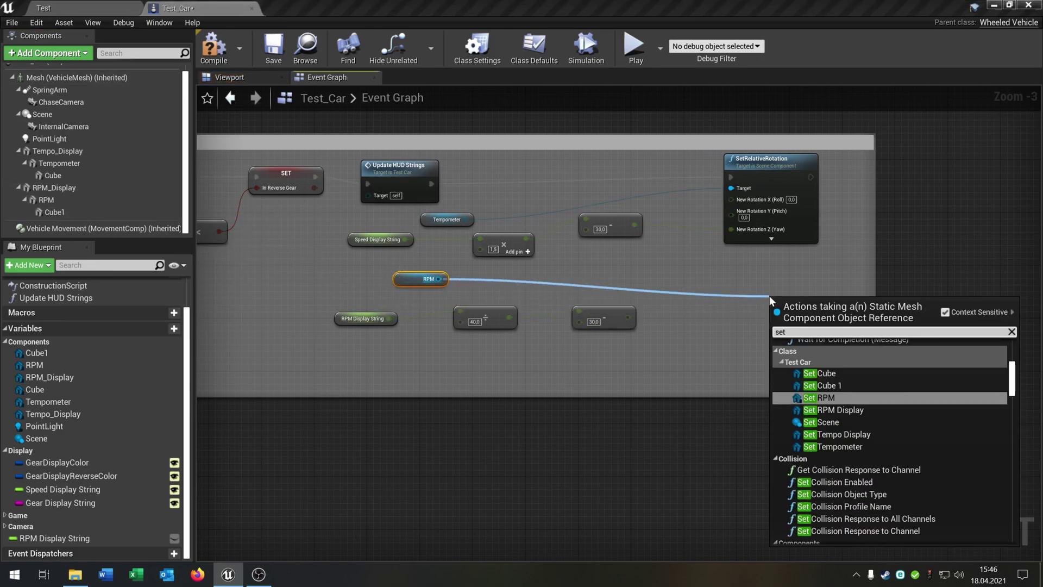
type(" rel")
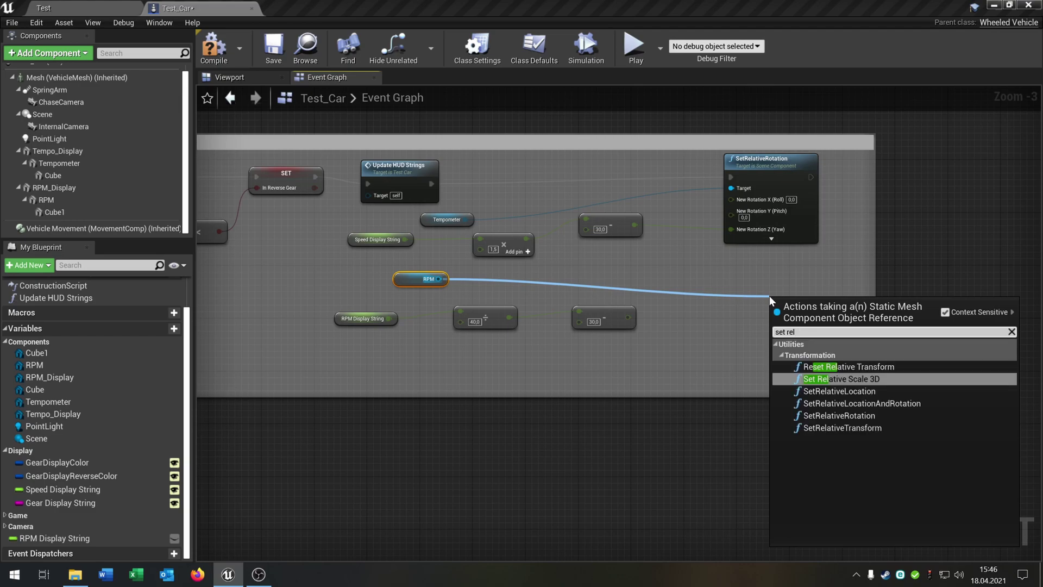
left_click(884, 416)
left_click_drag(809, 293, 764, 268)
left_click_drag(807, 310, 800, 309)
Split the new node's New Rotation pin and connect the RPM subtraction result to New Rotation Z (Yaw).
right_click(782, 311)
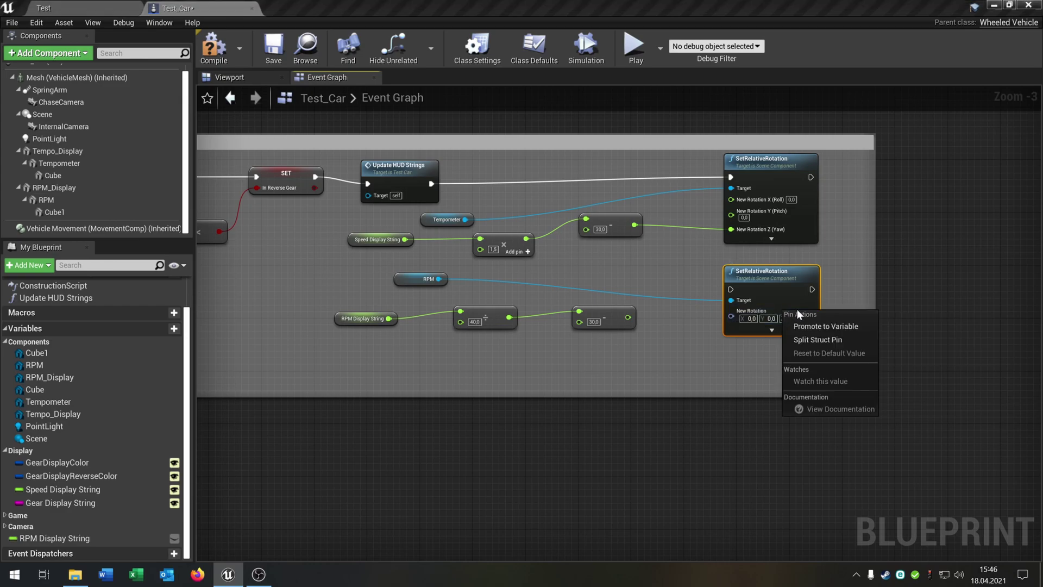
left_click(818, 341)
left_click_drag(627, 317, 631, 314)
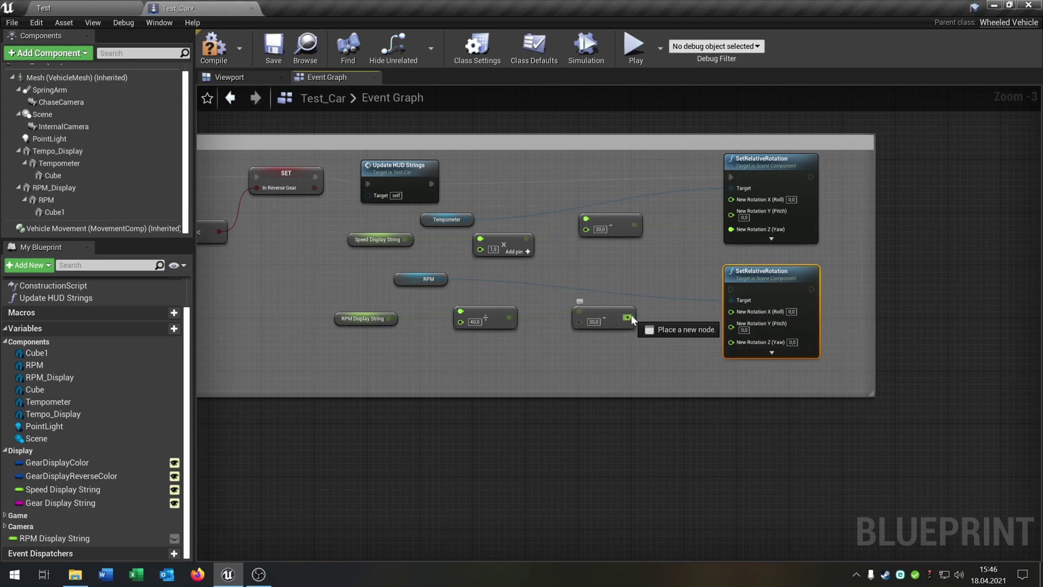
left_click_drag(741, 344, 742, 344)
Connect the speedometer's SetRelativeRotation execution output to the RPM SetRelativeRotation node, then compile Test_Car.
right_click_drag(883, 278, 846, 301)
left_click_drag(773, 201, 693, 314)
right_click_drag(649, 292, 689, 315)
scroll(677, 302, "down", 1)
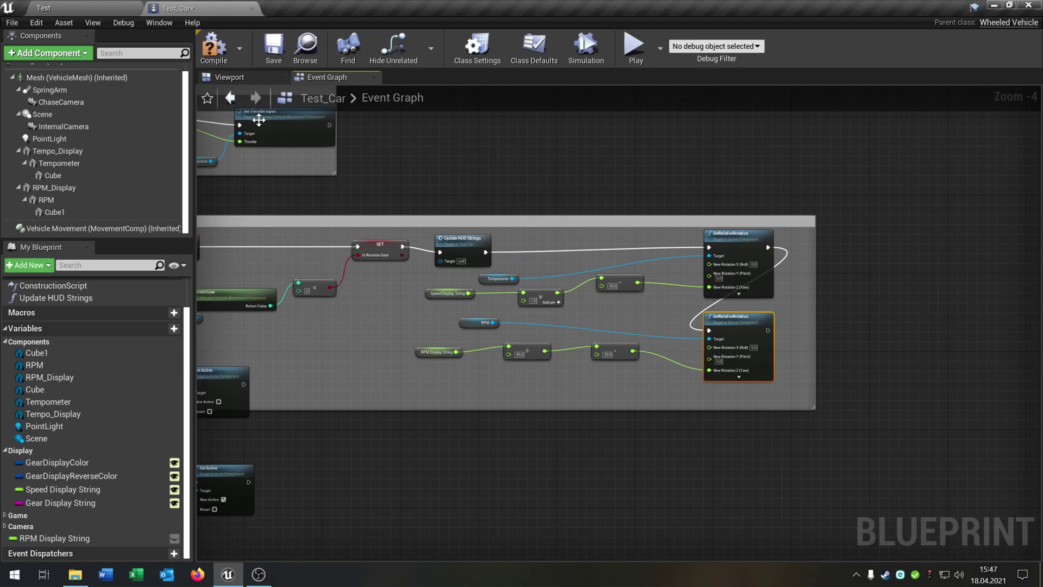
left_click(211, 59)
Play the Test level and drive forward in the cockpit view to check both needles, then stop playing.
left_click(114, 6)
left_click(745, 41)
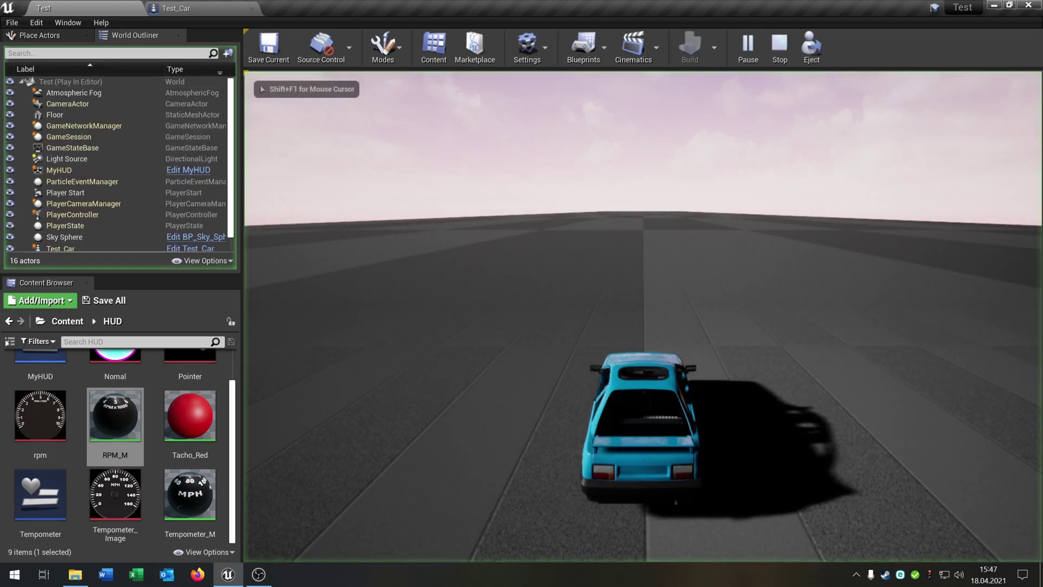
key("Tab")
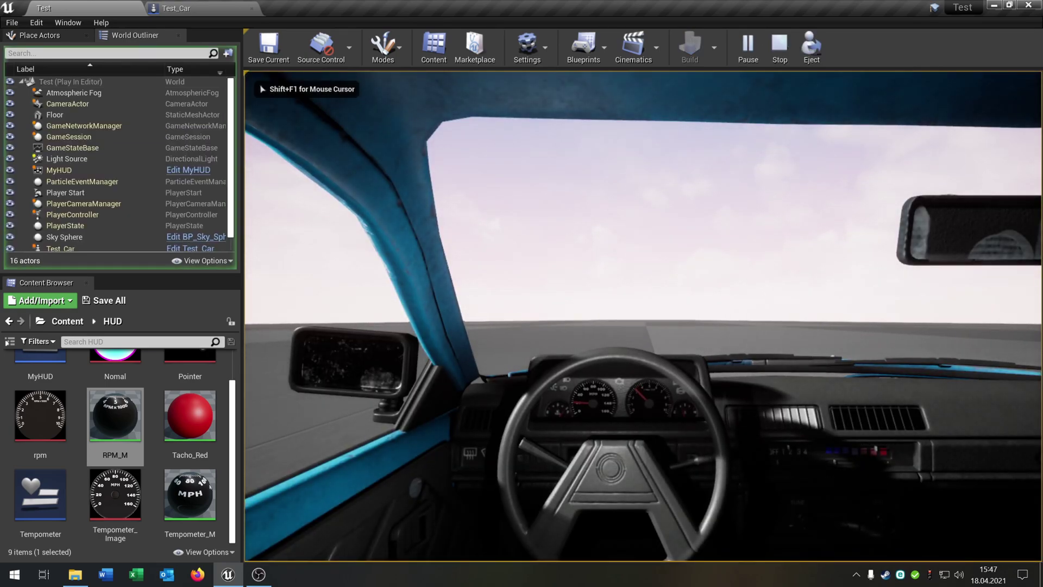
key("w")
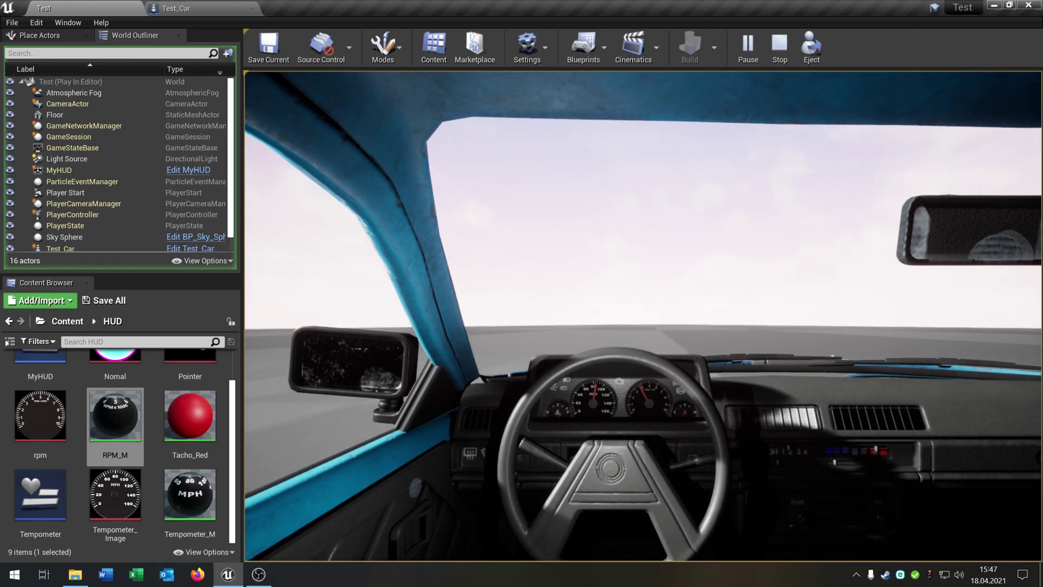
key("Escape")
Insert a Branch node after Update HUD Strings in Test_Car and connect its True output to the speedometer's SetRelativeRotation node.
left_click(179, 8)
scroll(622, 320, "up", 2)
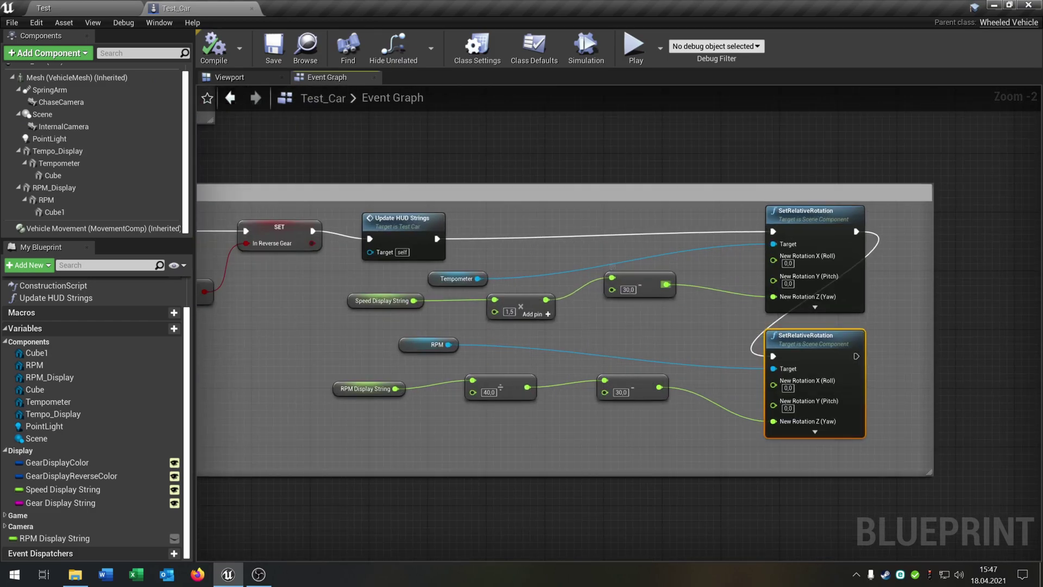
right_click_drag(663, 288, 601, 309)
left_click_drag(347, 272, 476, 264)
type("bran")
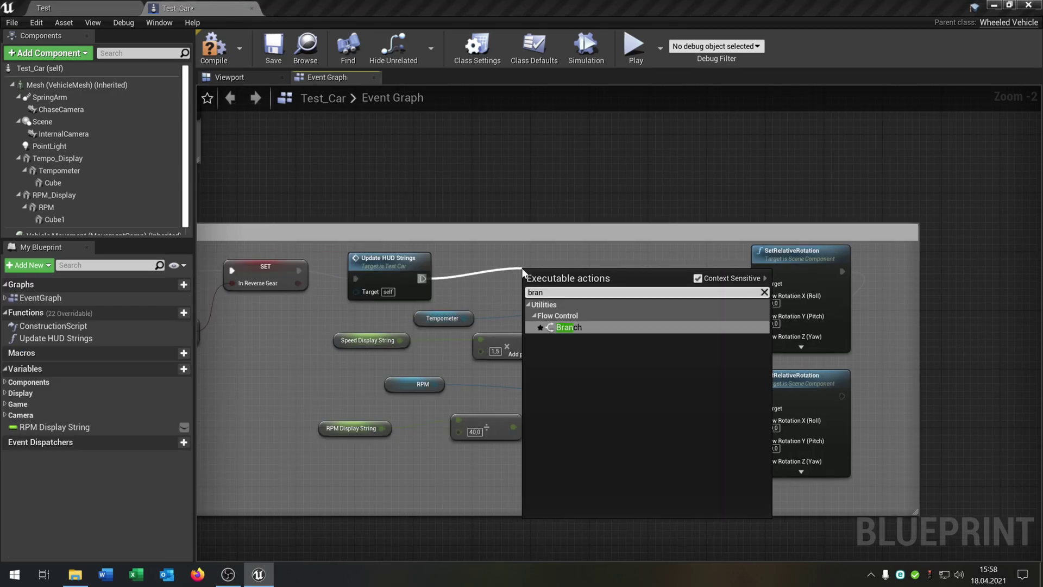
key("Return")
left_click_drag(568, 251, 760, 272)
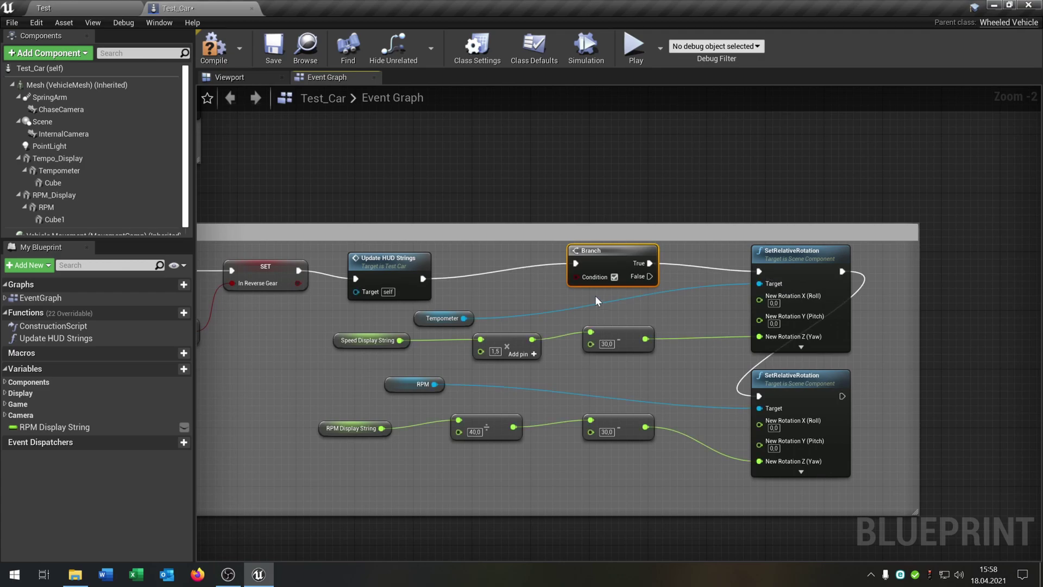
Compare the speedometer's subtraction result to 210 with a float <= float node and connect it to the Branch Condition.
left_click_drag(646, 339, 533, 296)
type("floa")
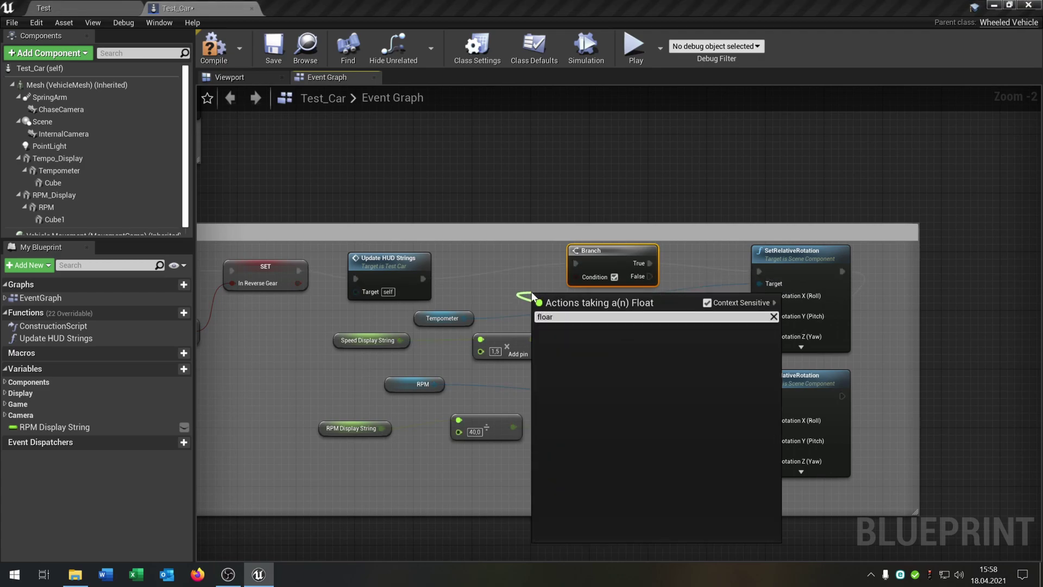
key("Down")
key("Return")
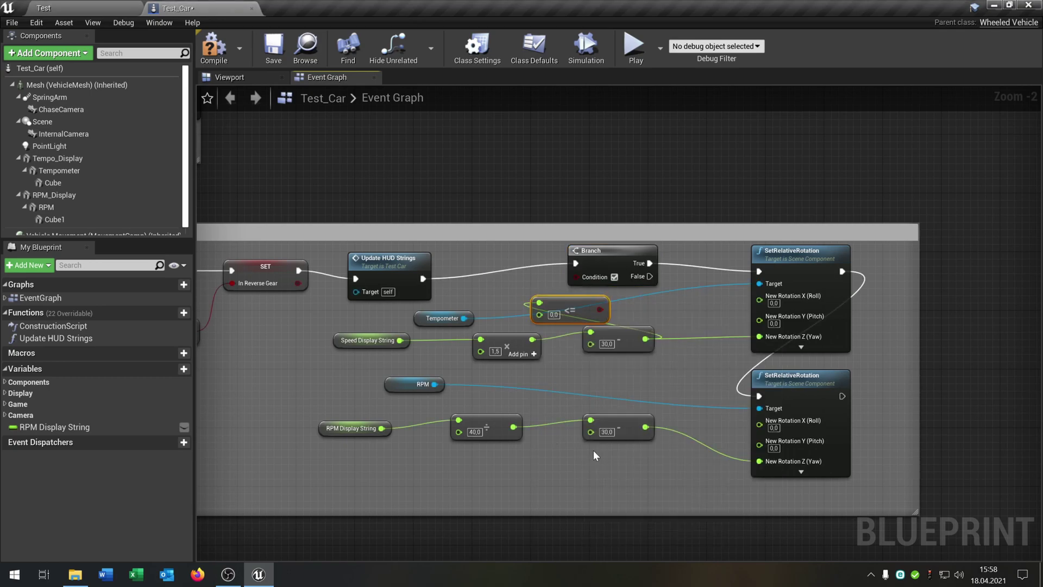
left_click_drag(577, 305, 519, 290)
type("210")
key("Return")
mouse_move(548, 295)
left_mouse_down()
mouse_move(577, 276)
mouse_move(544, 294)
left_mouse_up()
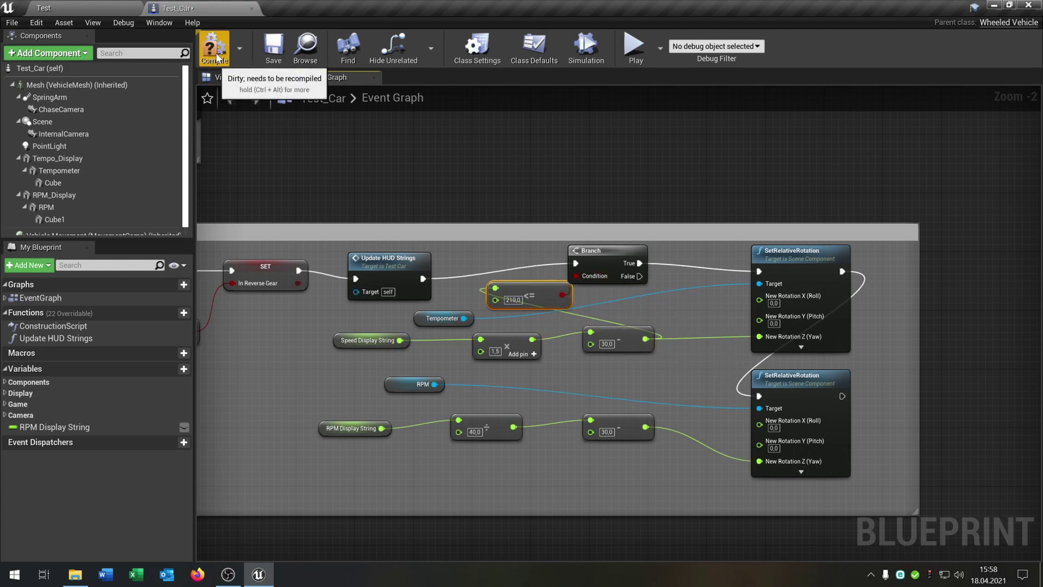
Compile Test_Car, view the dashboard gauges in the blueprint viewport, and save the blueprint.
left_click(259, 80)
right_click_drag(397, 121, 423, 164)
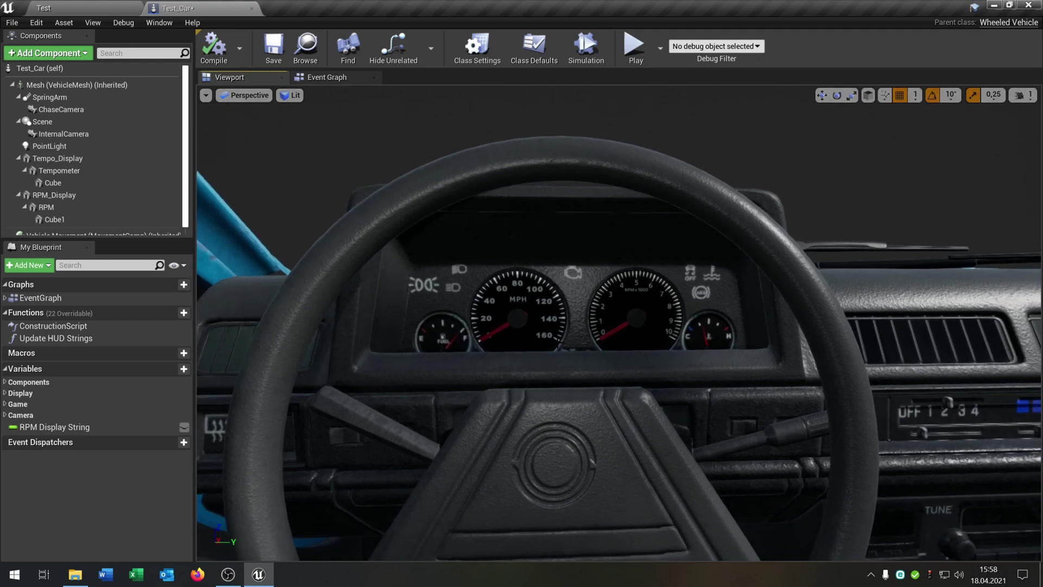
left_click(273, 47)
Play the Test level again and switch to the cockpit camera to check the limited speedometer needle.
left_click(106, 8)
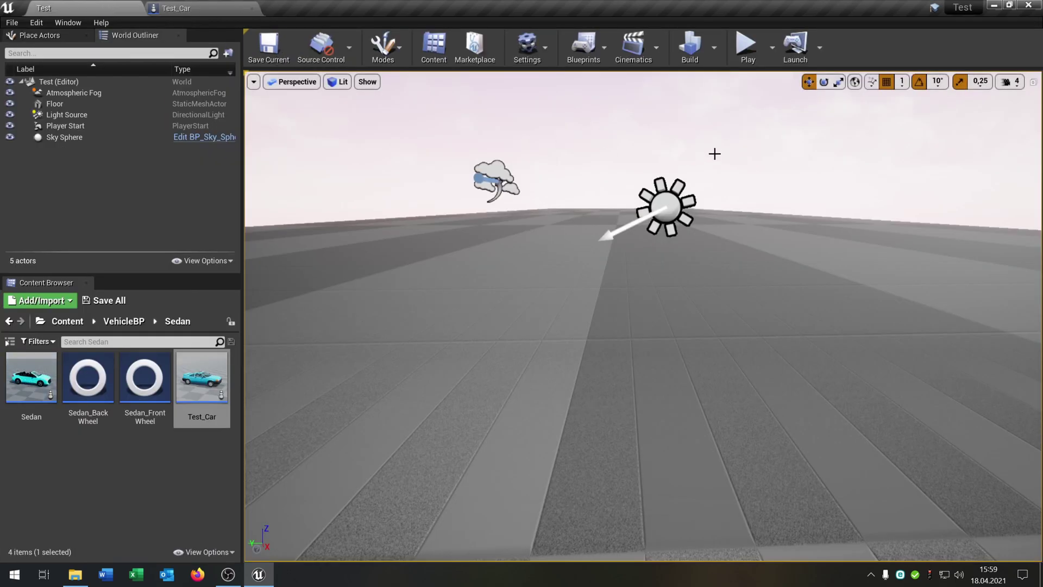
left_click(747, 48)
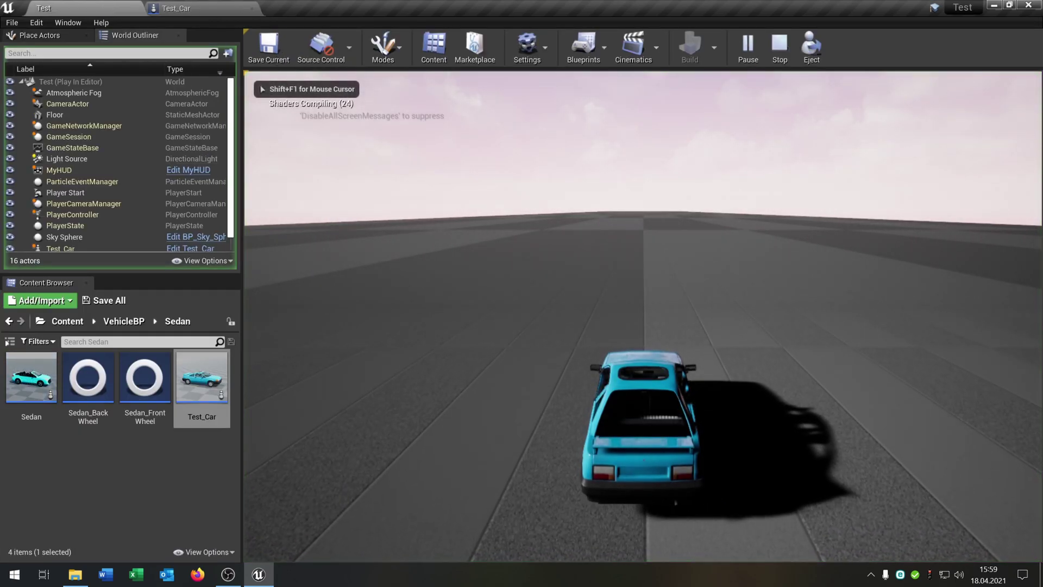
key("Tab")
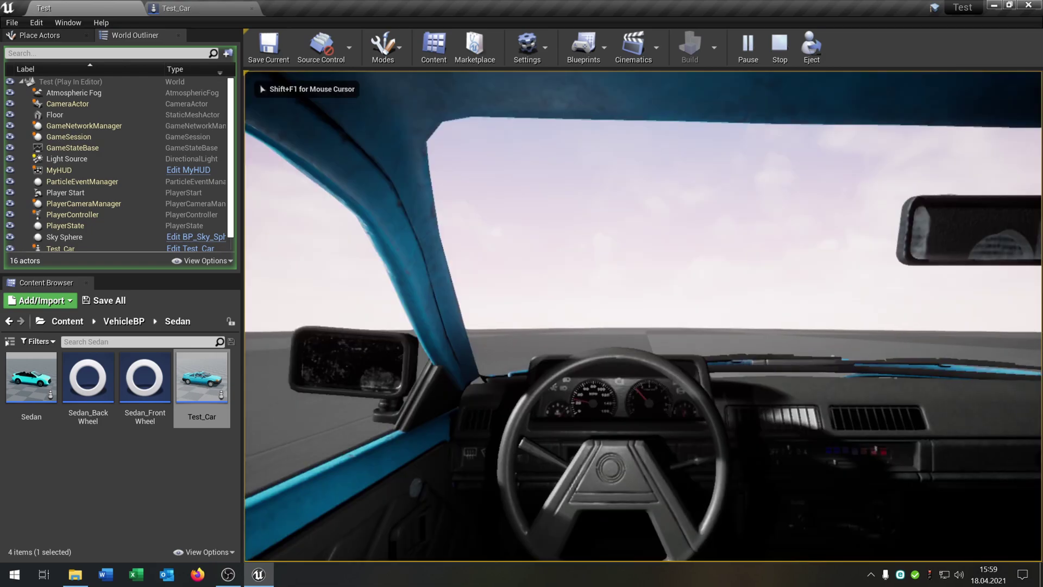